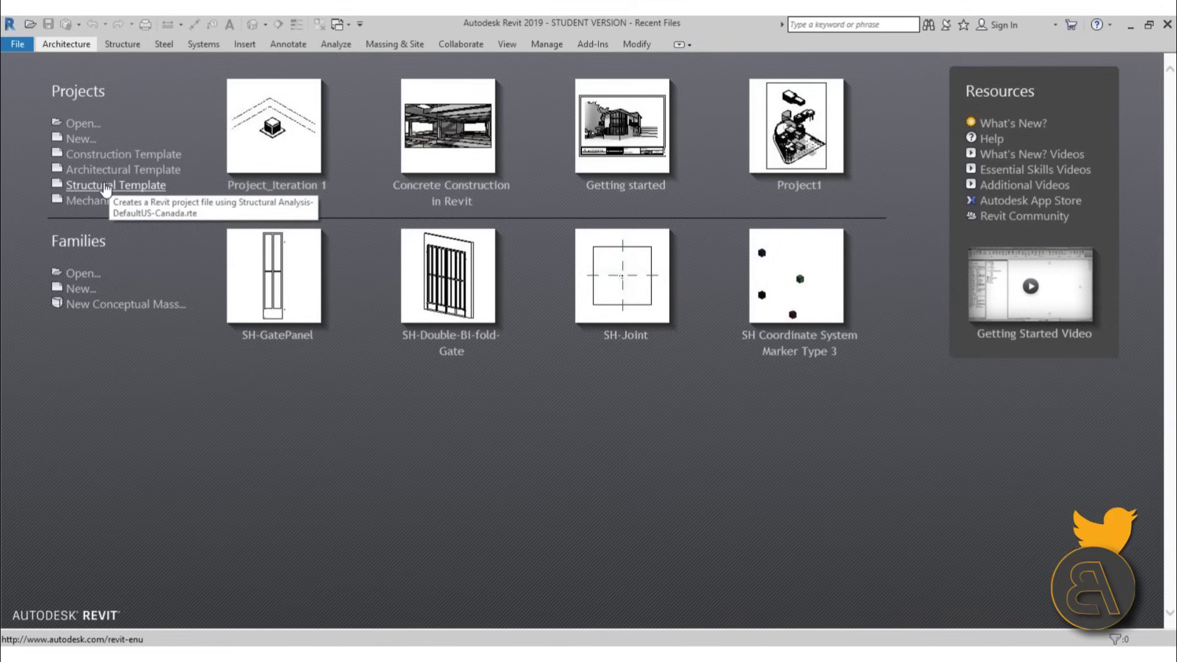
# Step: Create a project from the structural template and draw a vertical grid line on the west side of the Level 2 plan
pyautogui.click(104, 185)
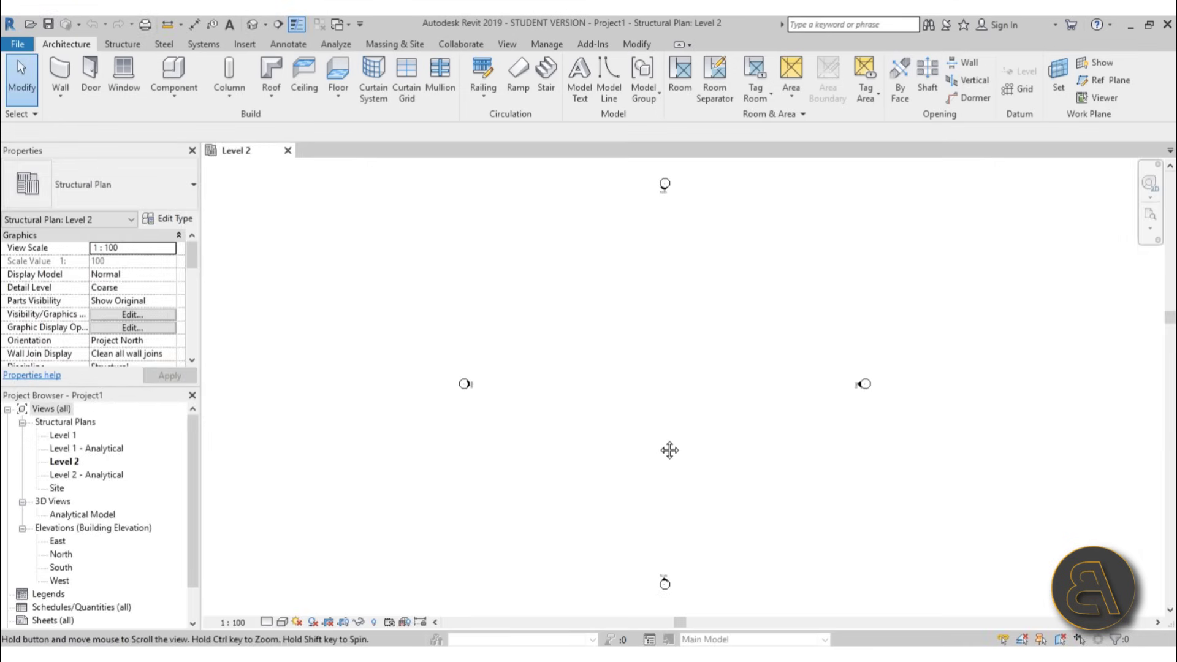
pyautogui.moveTo(669, 451); pyautogui.dragTo(623, 450, button='middle')
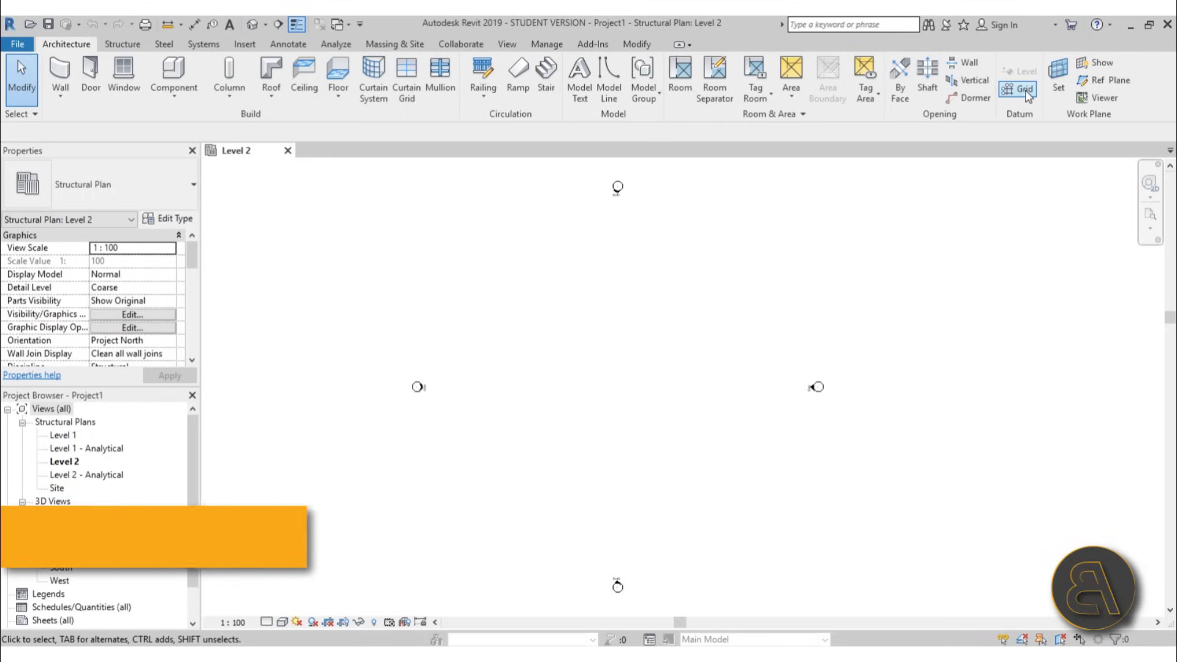
pyautogui.press('g')
pyautogui.press('r')
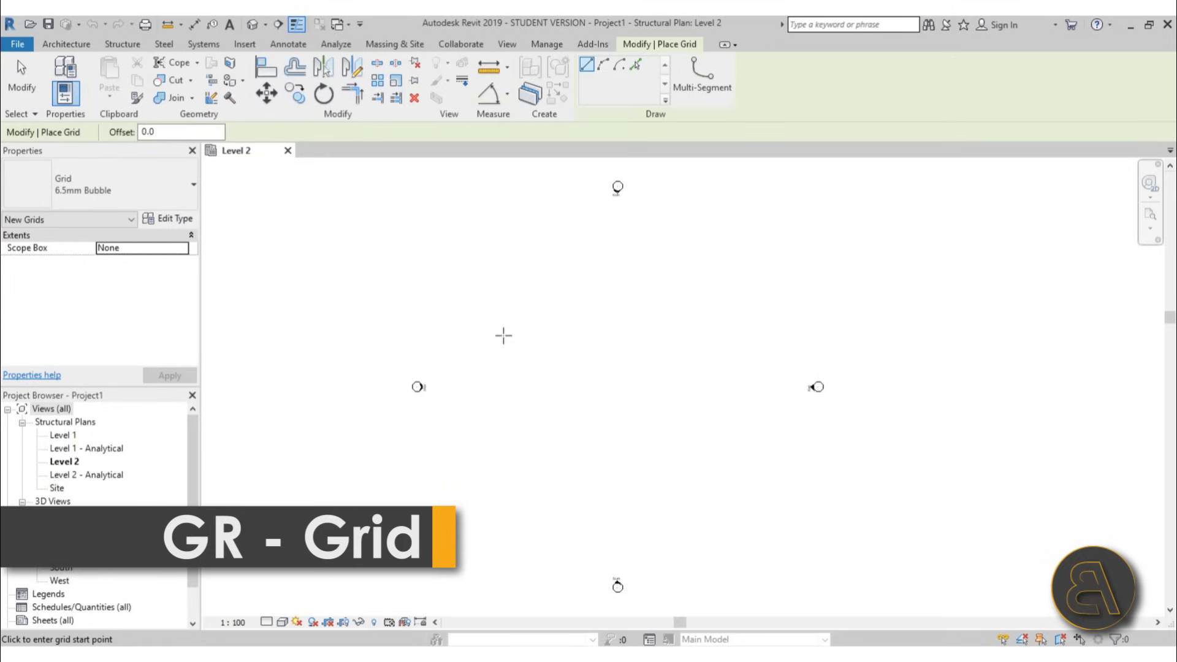
pyautogui.click(484, 276)
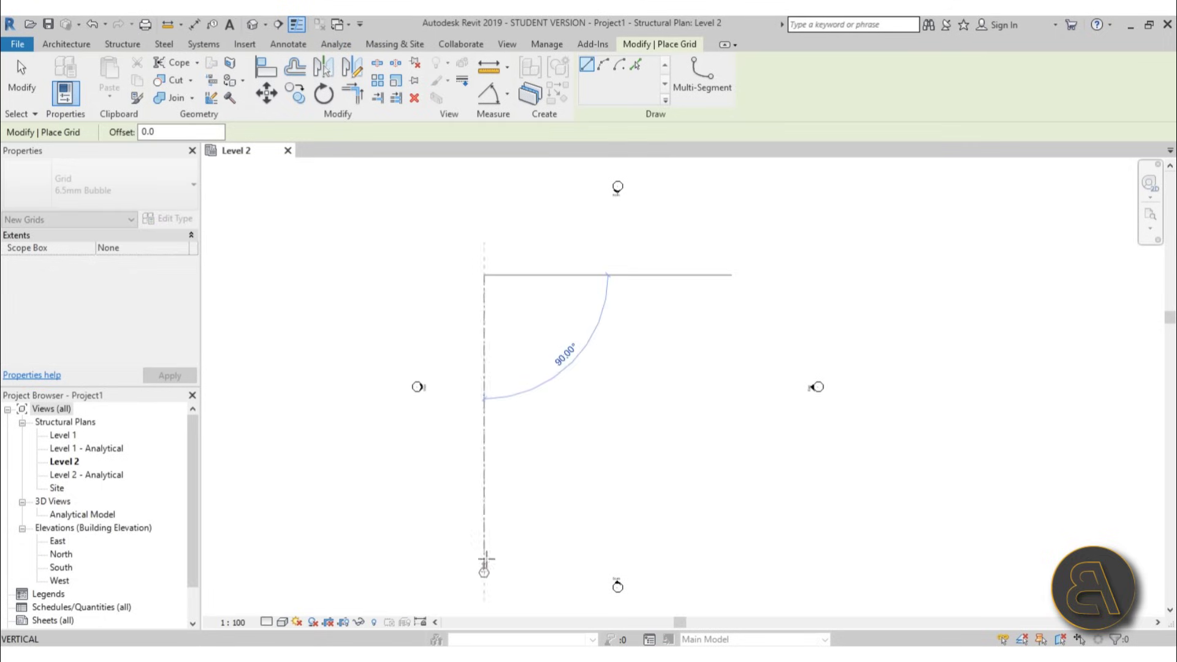
pyautogui.click(484, 531)
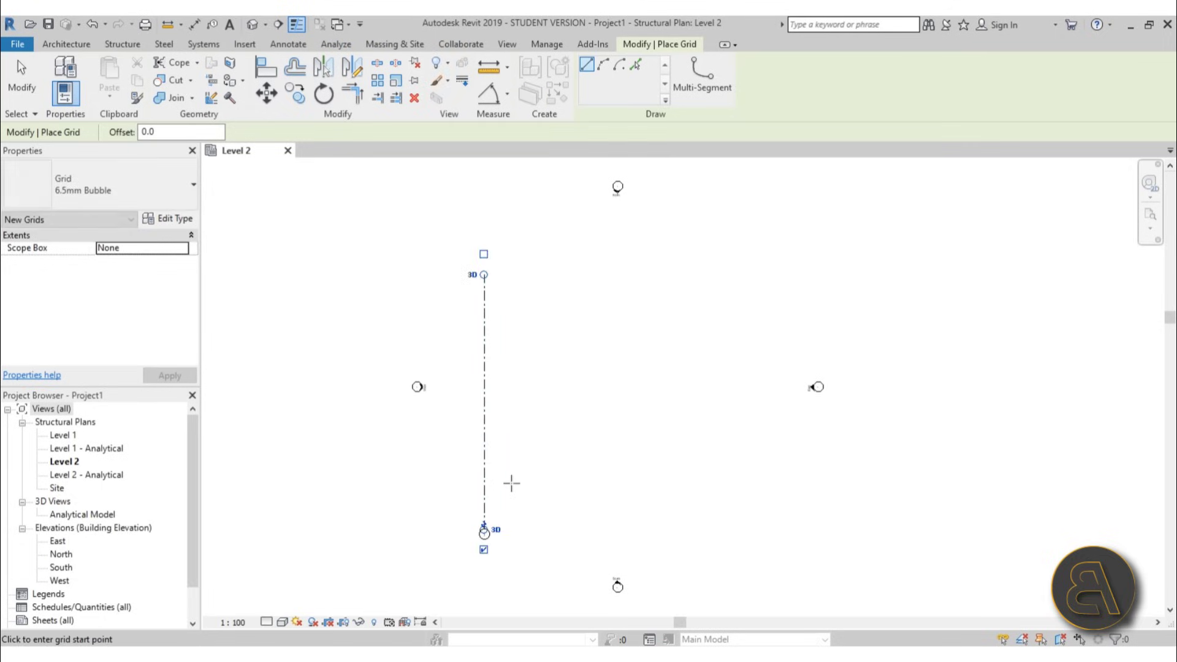
# Step: Draw three more vertical grid lines east of grid 1, spaced 8000 mm apart and aligned with its ends
pyautogui.scroll(3, 491, 539)
pyautogui.scroll(-2, 523, 546)
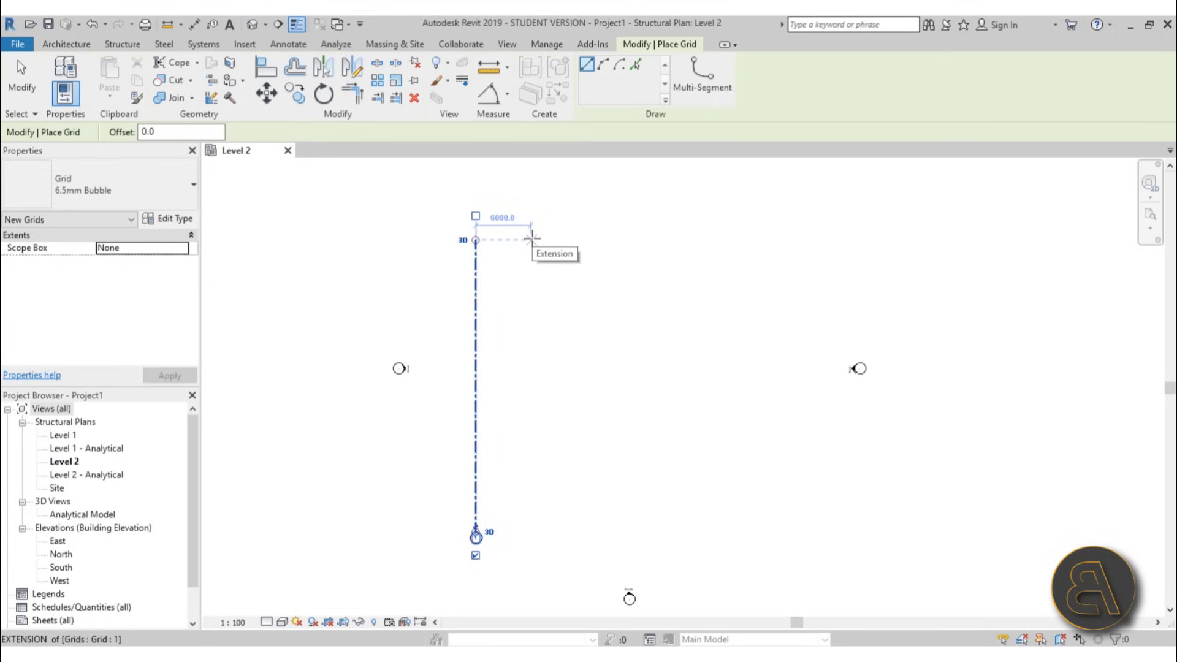
pyautogui.click(547, 239)
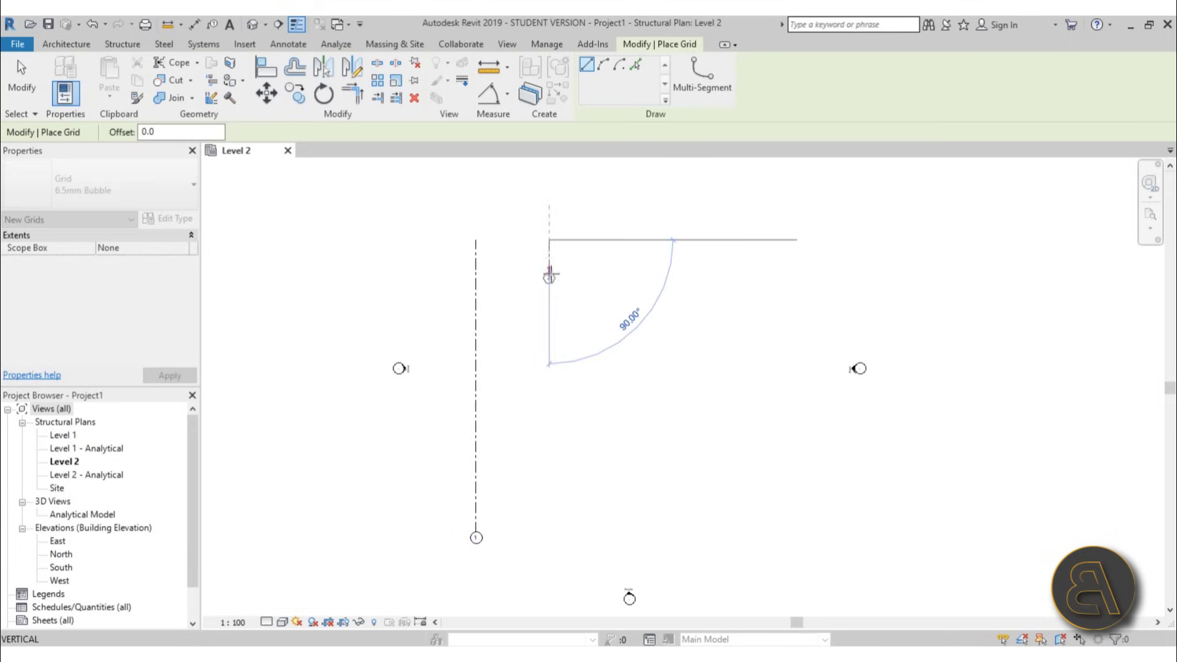
pyautogui.click(548, 536)
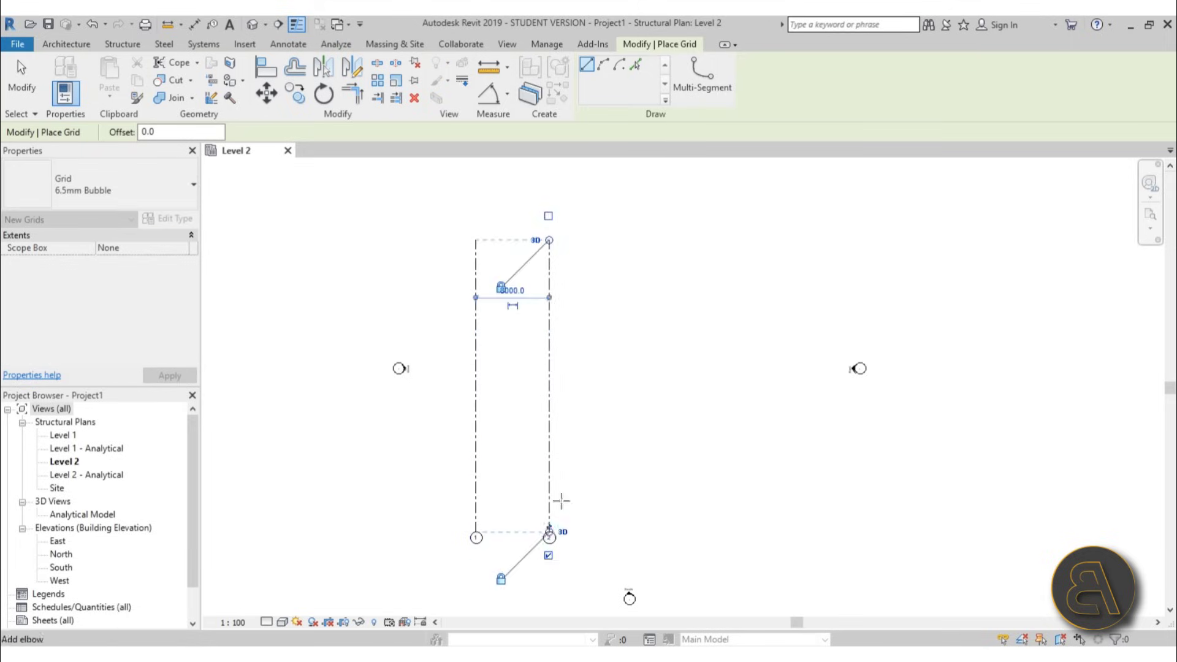
pyautogui.click(619, 240)
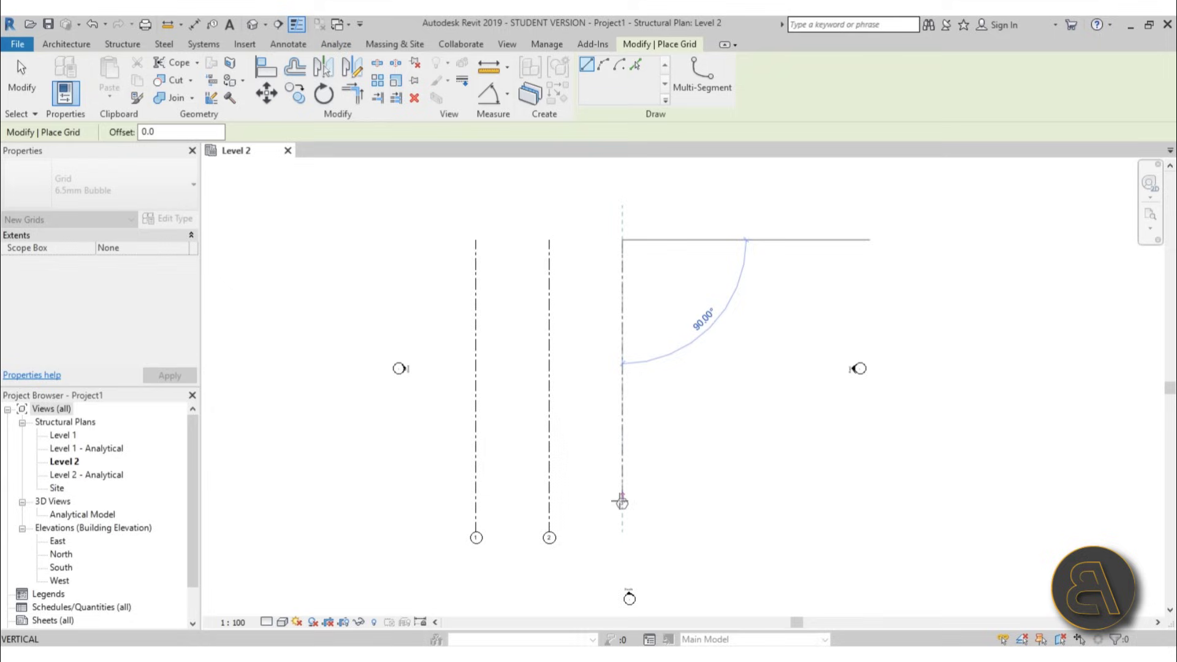
pyautogui.click(620, 535)
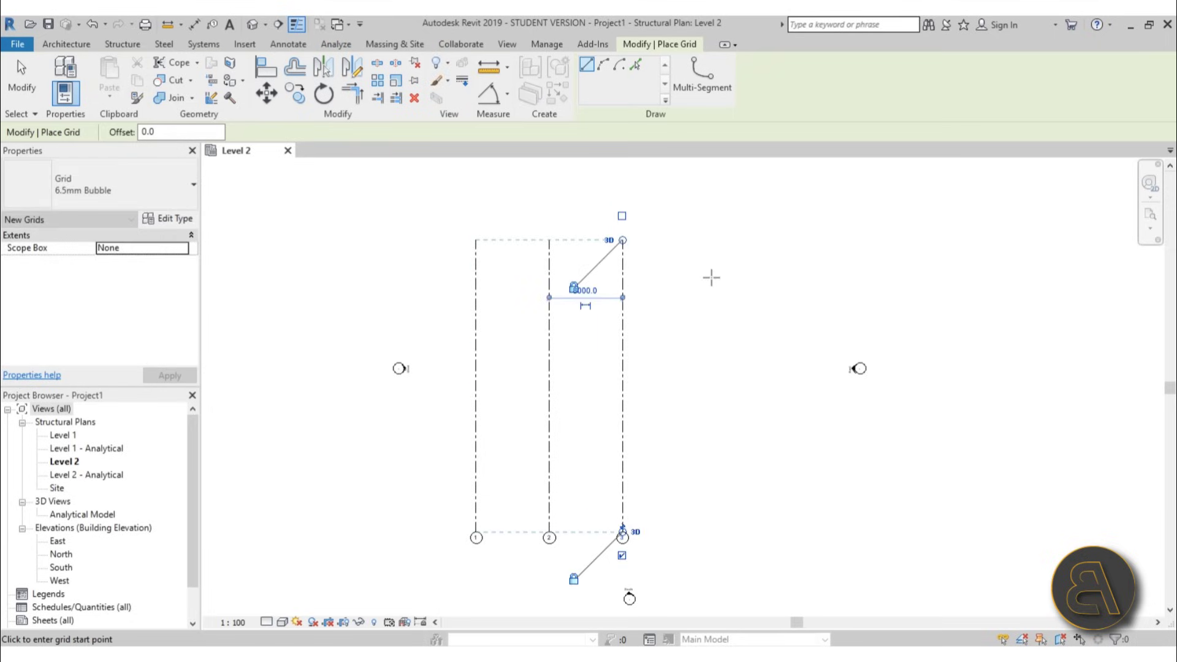
pyautogui.click(697, 240)
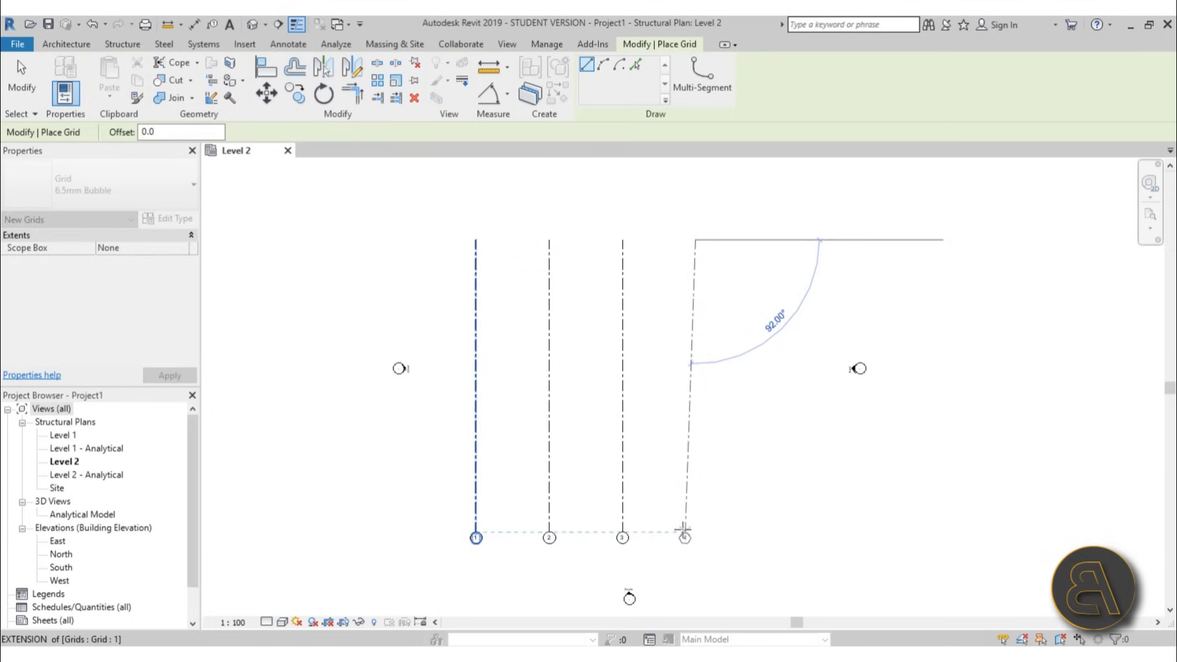
pyautogui.click(695, 535)
pyautogui.press('Escape')
pyautogui.press('Escape')
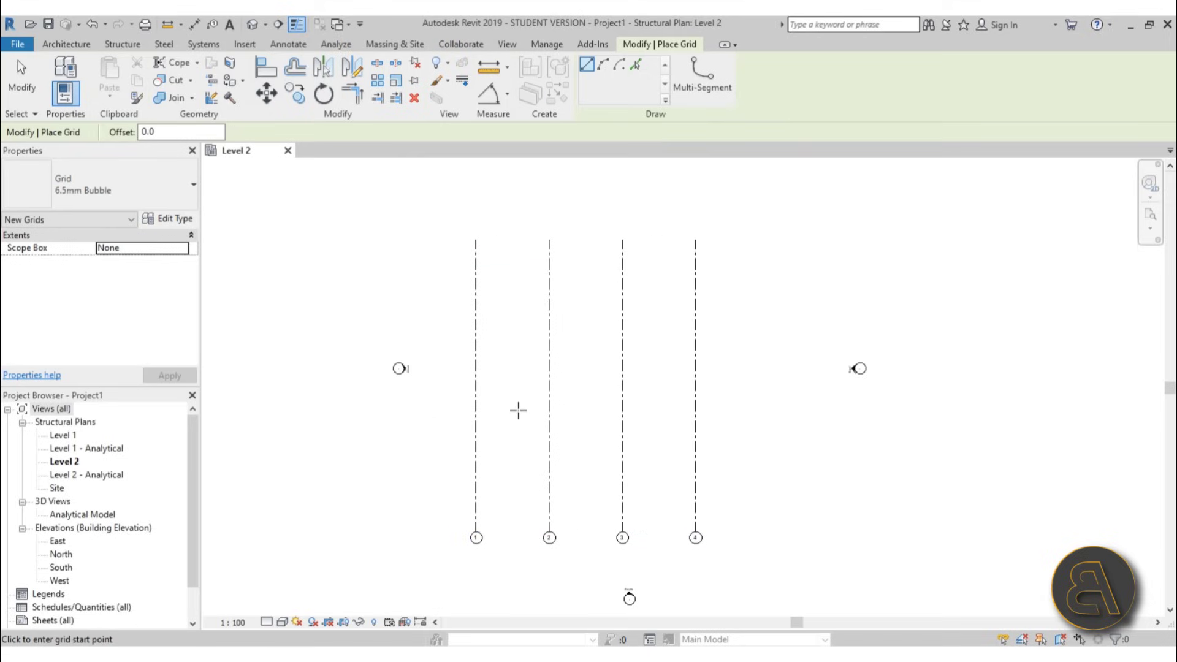
# Step: Nudge all four vertical grid lines eastward to centre them between the east and west elevation markers
pyautogui.moveTo(560, 370); pyautogui.dragTo(564, 364, button='middle')
pyautogui.moveTo(771, 457); pyautogui.dragTo(442, 447)
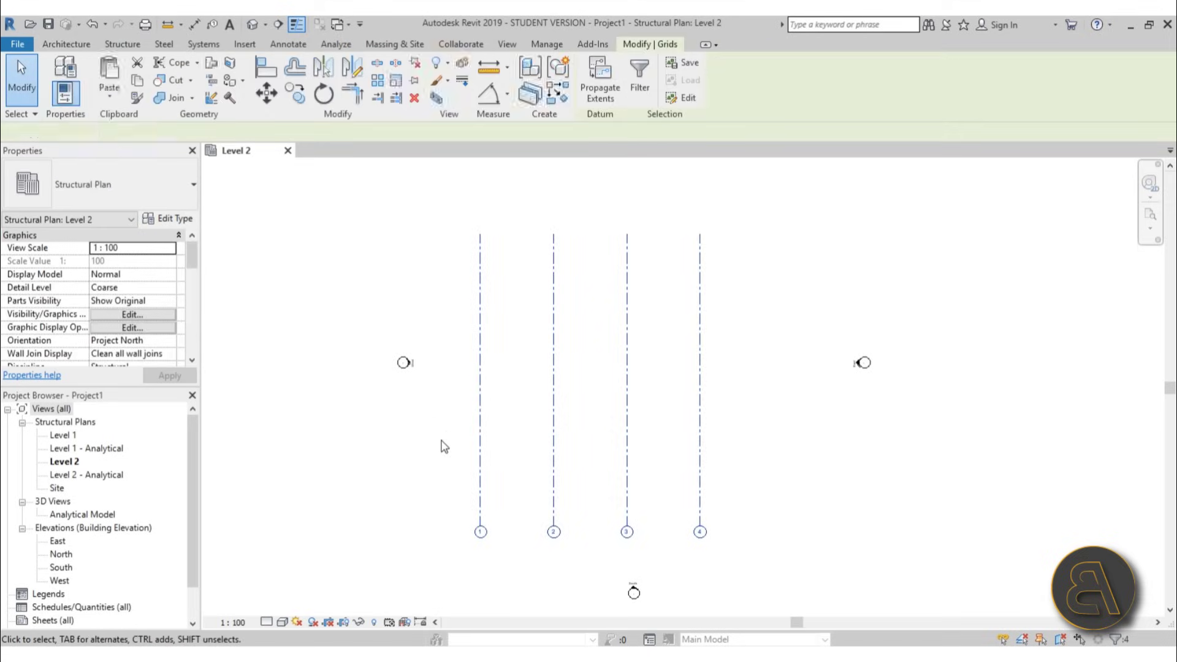
pyautogui.press('Right')
pyautogui.press('Right')
pyautogui.press('Right')
pyautogui.press('Right')
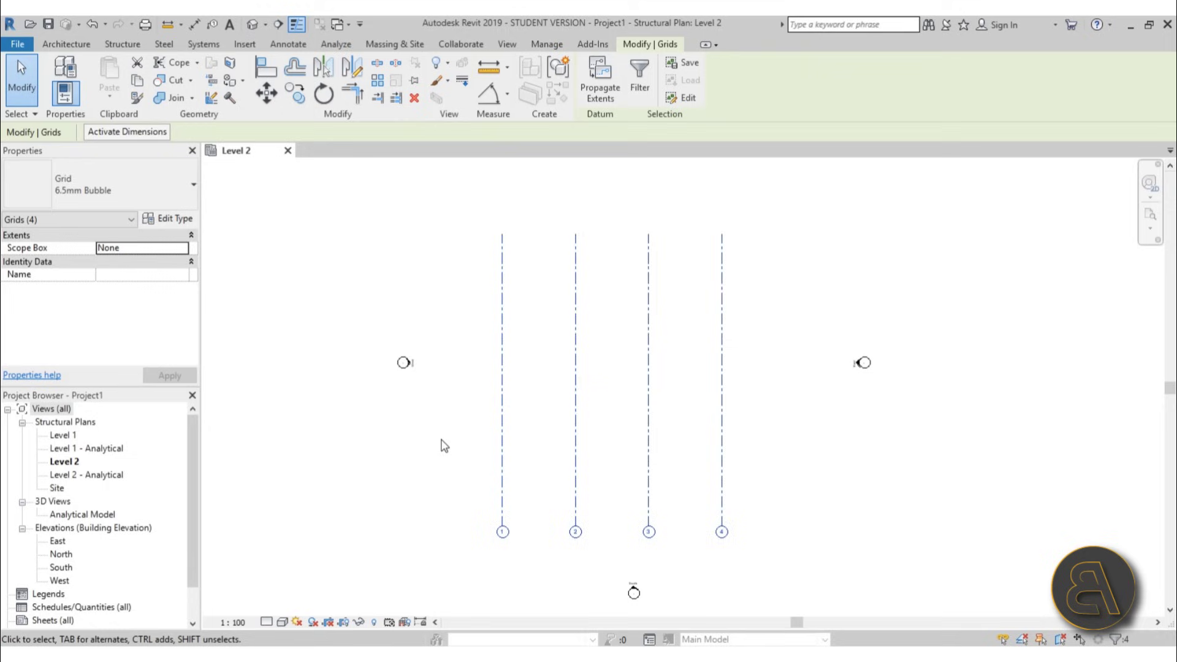
pyautogui.press('Right')
pyautogui.press('Right')
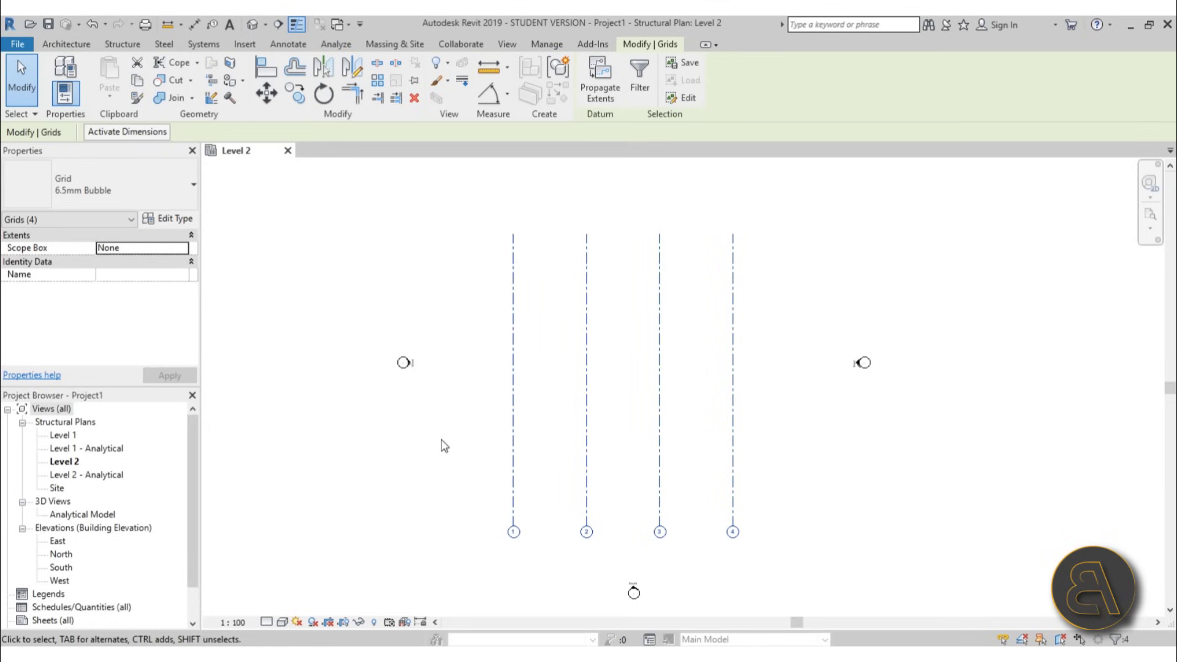
pyautogui.press('Escape')
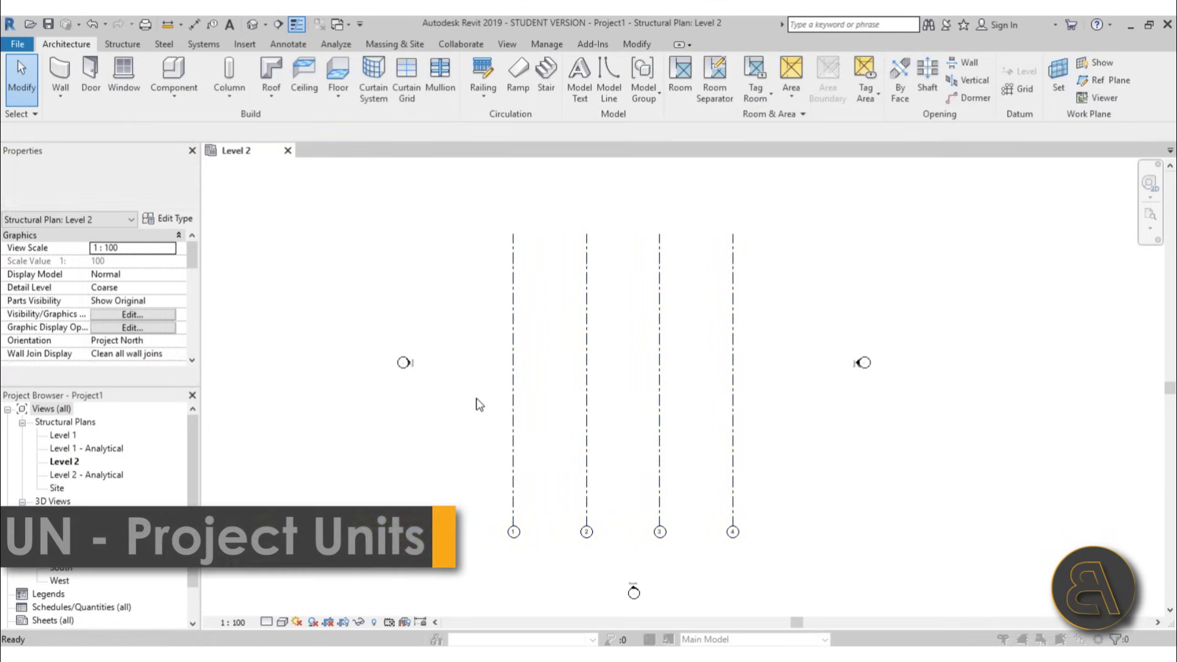
# Step: Set the project length units to meters with 2 decimal places
pyautogui.press('u')
pyautogui.press('n')
pyautogui.click(613, 231)
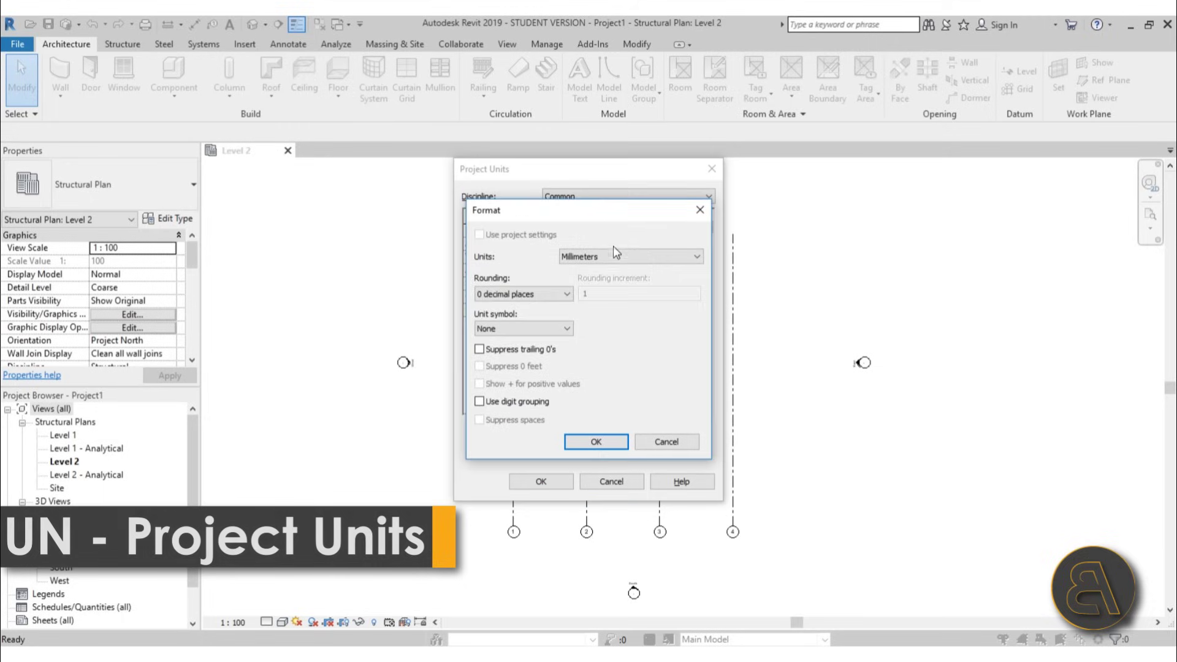
pyautogui.click(607, 257)
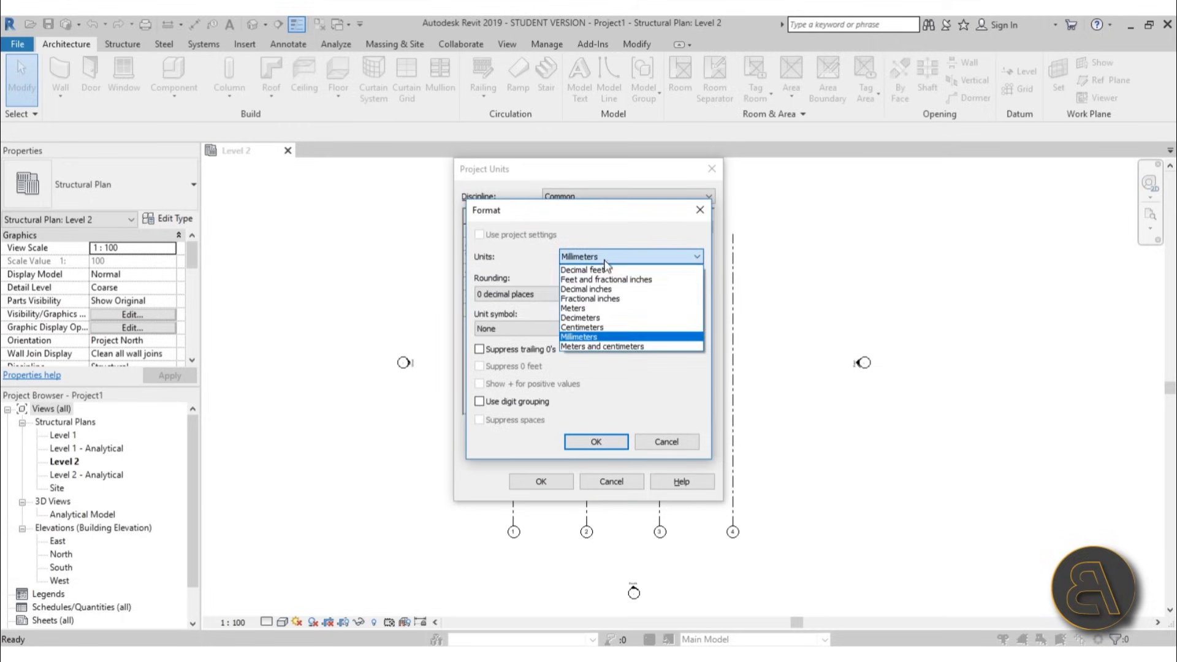
pyautogui.click(581, 305)
pyautogui.click(520, 294)
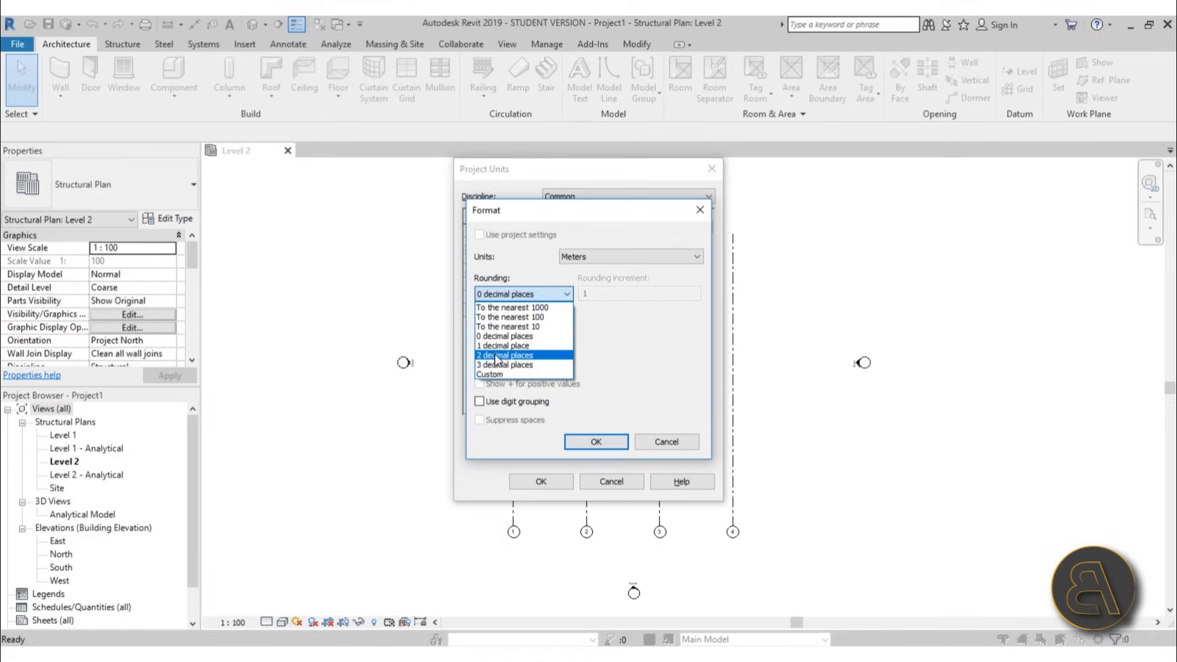
pyautogui.click(503, 413)
pyautogui.click(579, 441)
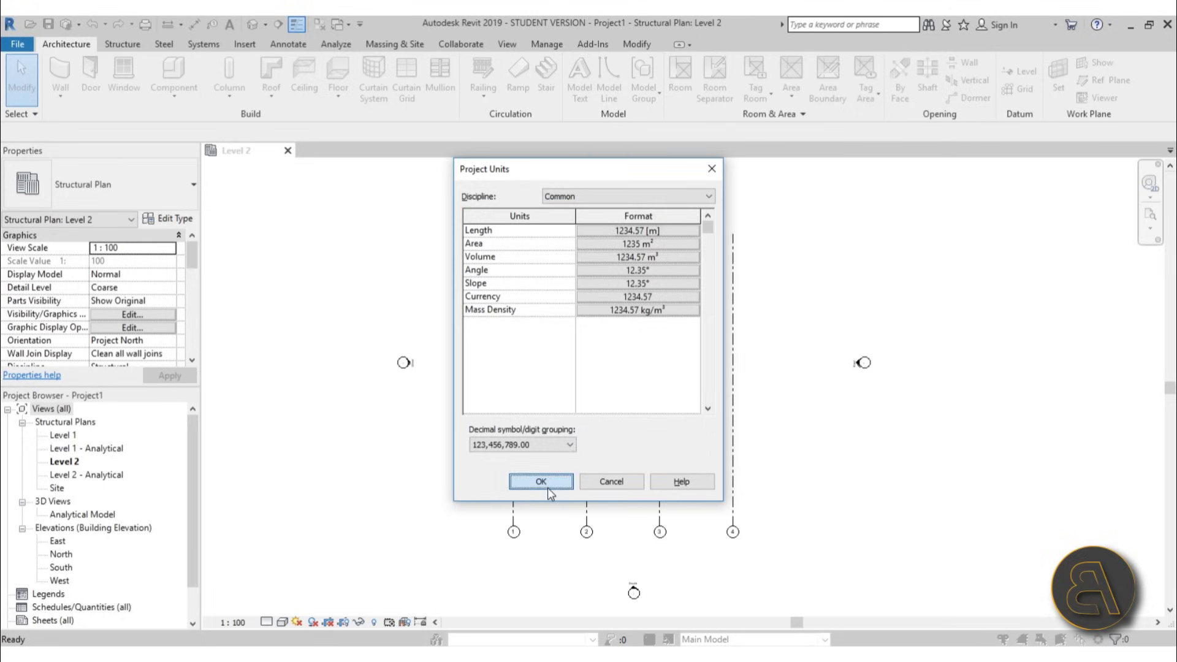
pyautogui.click(546, 484)
# Step: Draw a horizontal grid line across the four vertical grids, just above their bubbles
pyautogui.moveTo(750, 404); pyautogui.dragTo(714, 362, button='middle')
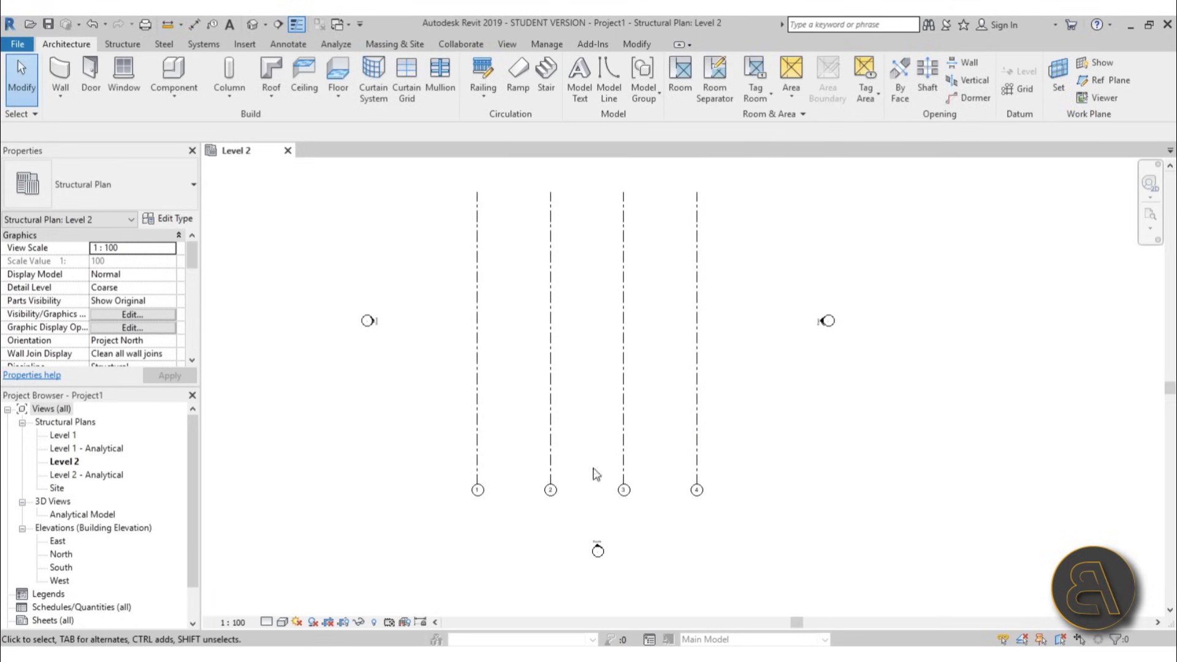
pyautogui.press('g')
pyautogui.press('r')
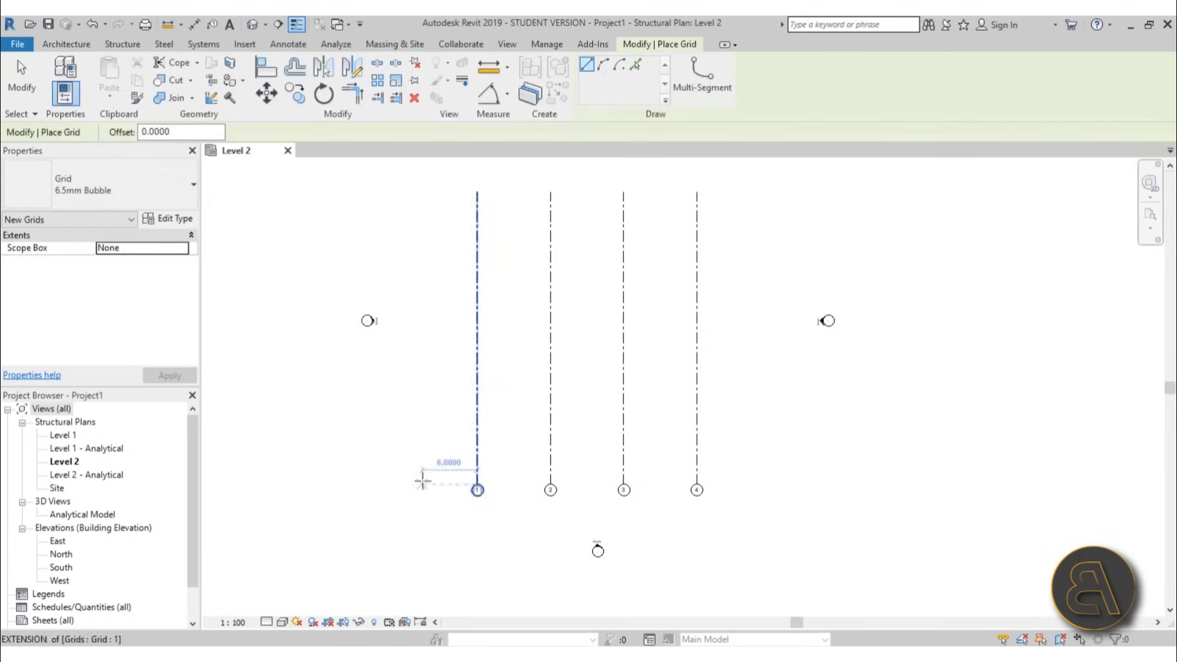
pyautogui.click(442, 438)
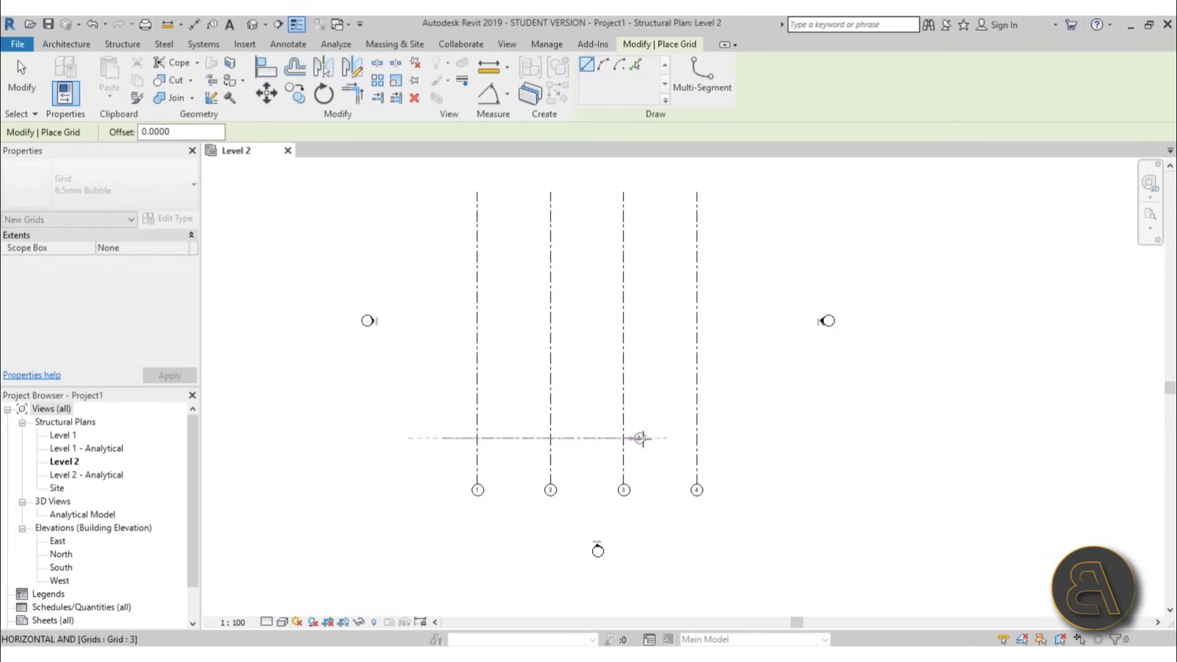
pyautogui.click(723, 437)
pyautogui.press('Escape')
pyautogui.press('Escape')
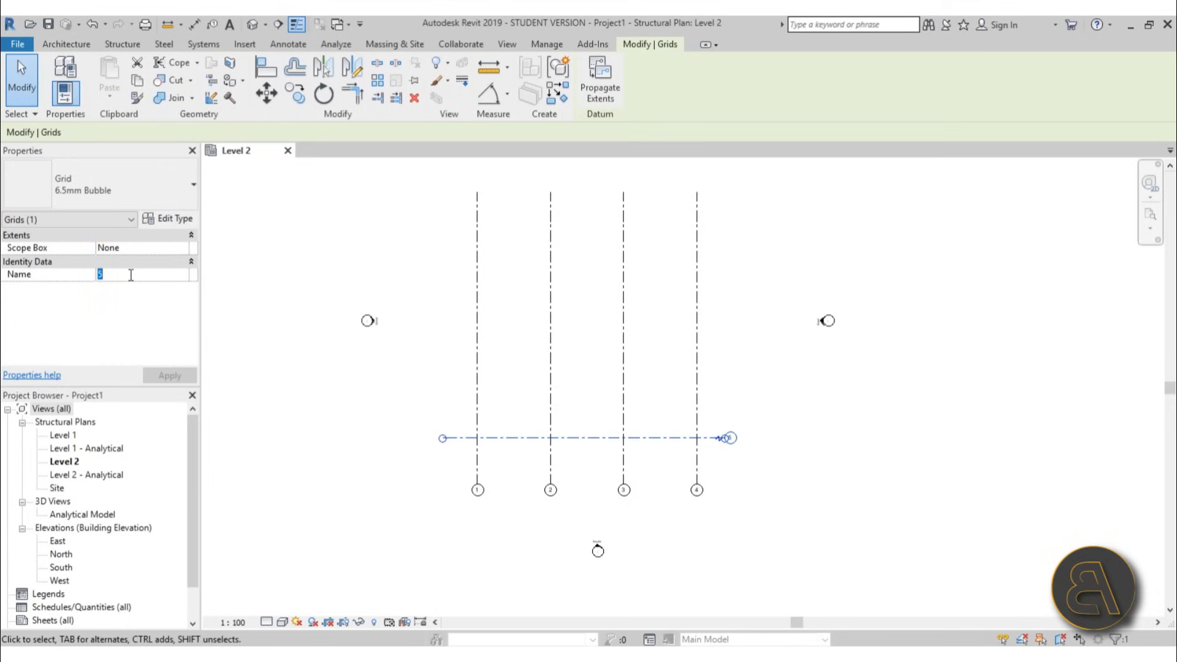
# Step: Rename the horizontal grid line as A
pyautogui.press('Escape')
pyautogui.scroll(2, 757, 435)
pyautogui.scroll(-1, 653, 446)
pyautogui.scroll(-4, 587, 450)
pyautogui.click(552, 443)
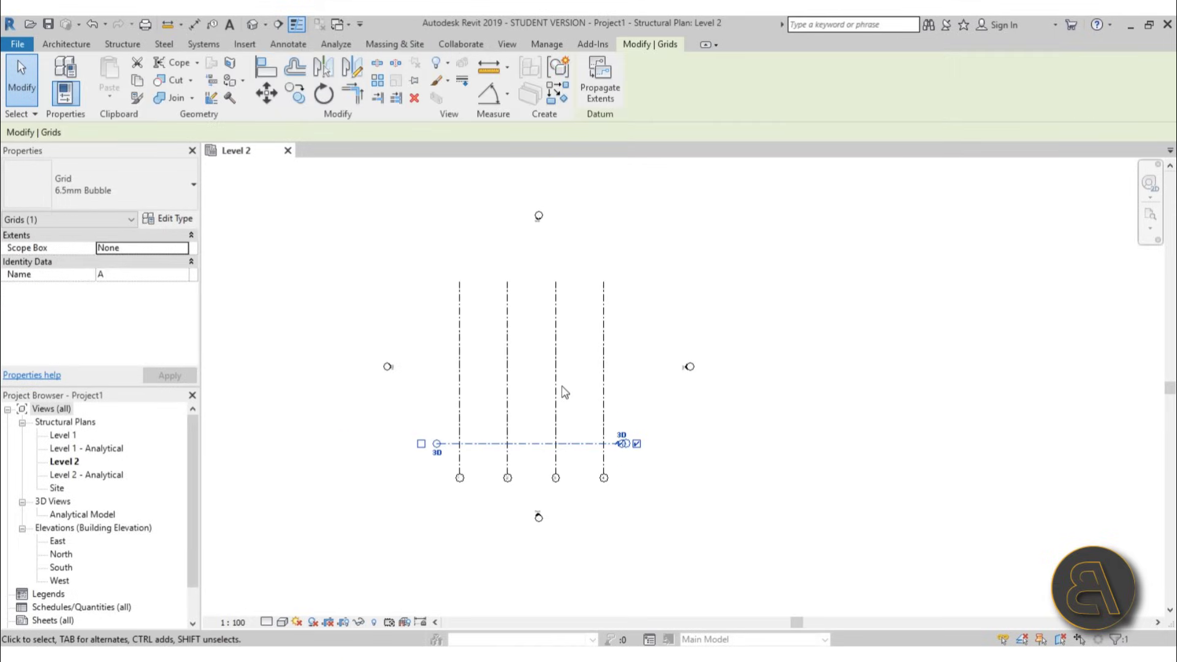
pyautogui.click(564, 391)
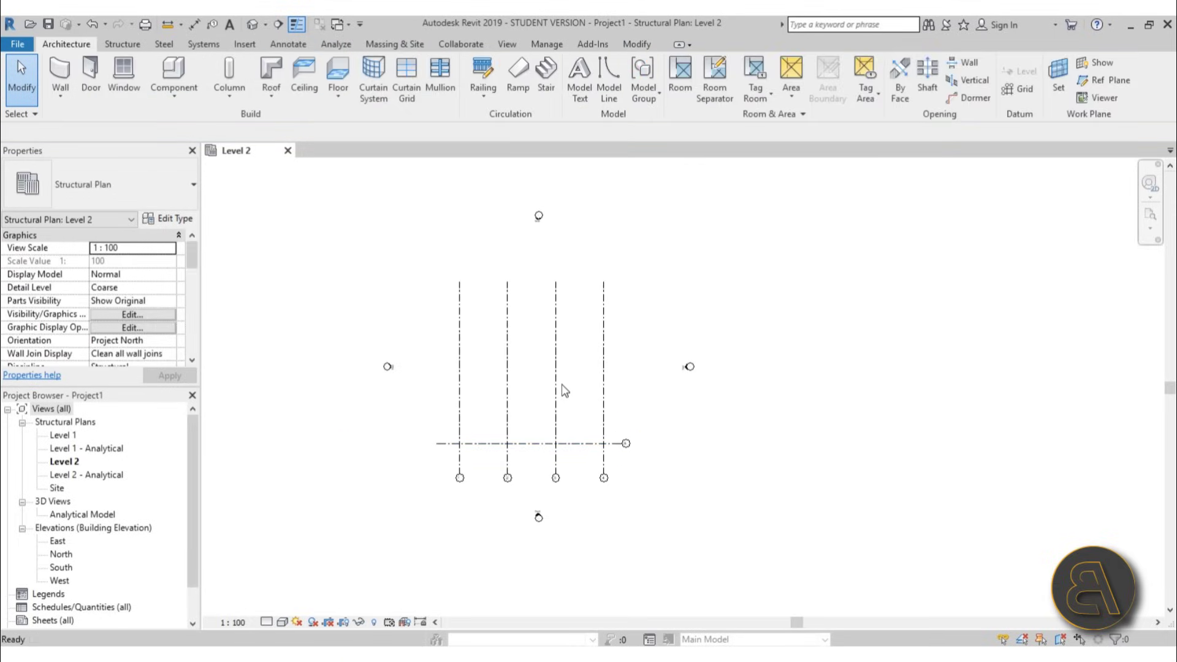
# Step: Create two more horizontal grid lines above grid A by picking existing grids with an 8 m offset
pyautogui.press('g')
pyautogui.press('r')
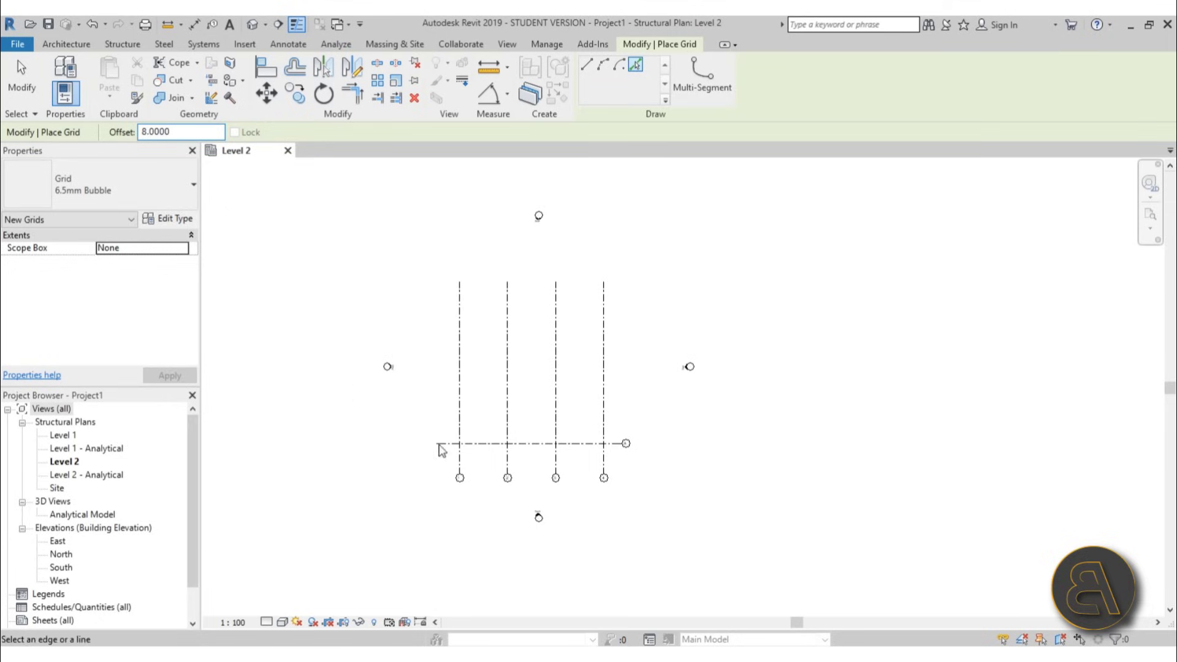
pyautogui.scroll(2, 542, 443)
pyautogui.click(539, 446)
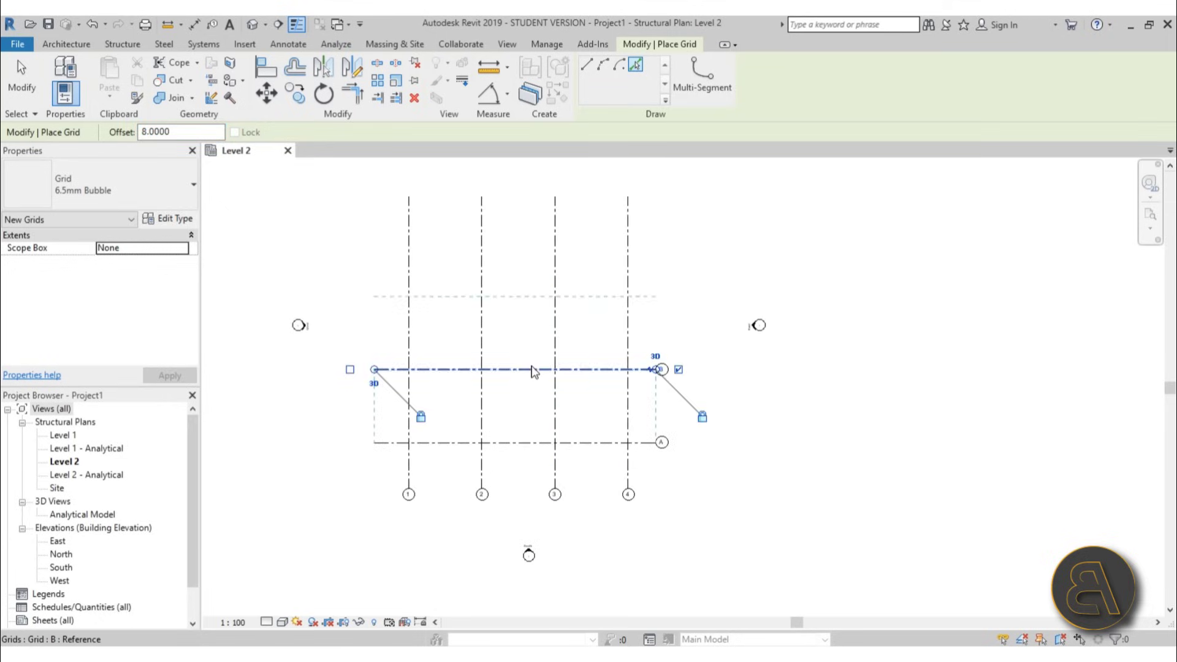
pyautogui.click(534, 370)
pyautogui.scroll(-2, 535, 369)
pyautogui.press('Escape')
pyautogui.press('Escape')
# Step: Shorten the upper ends of the vertical grid lines so they finish just above grid C
pyautogui.scroll(2, 566, 324)
pyautogui.click(546, 320)
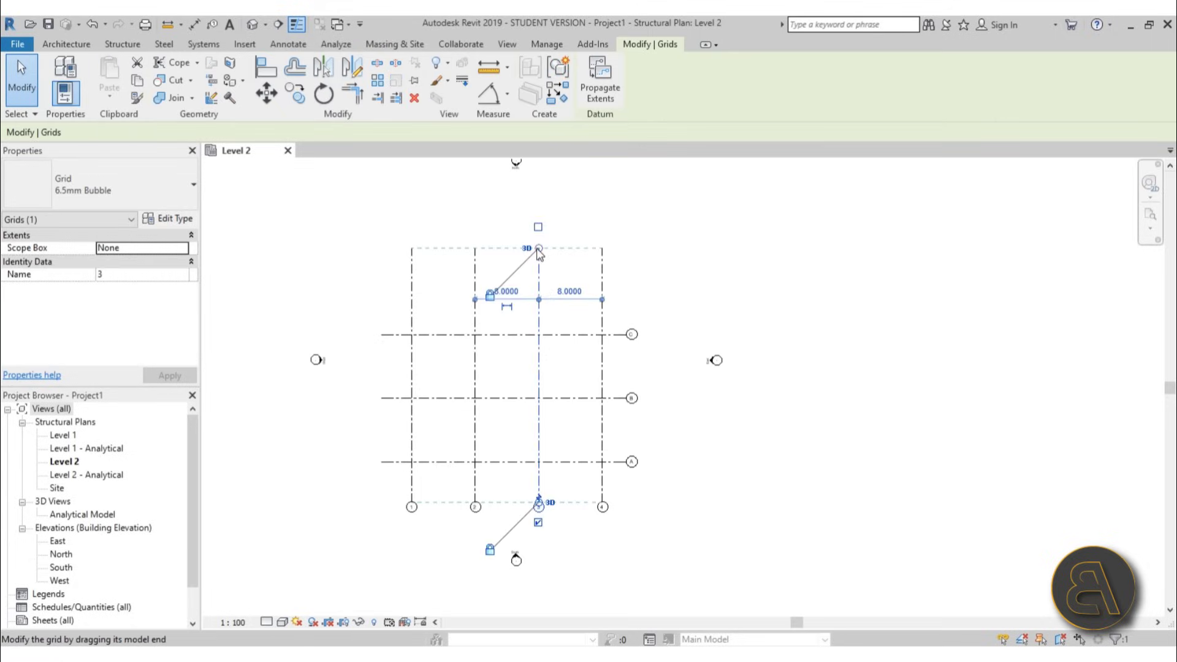
pyautogui.click(668, 537)
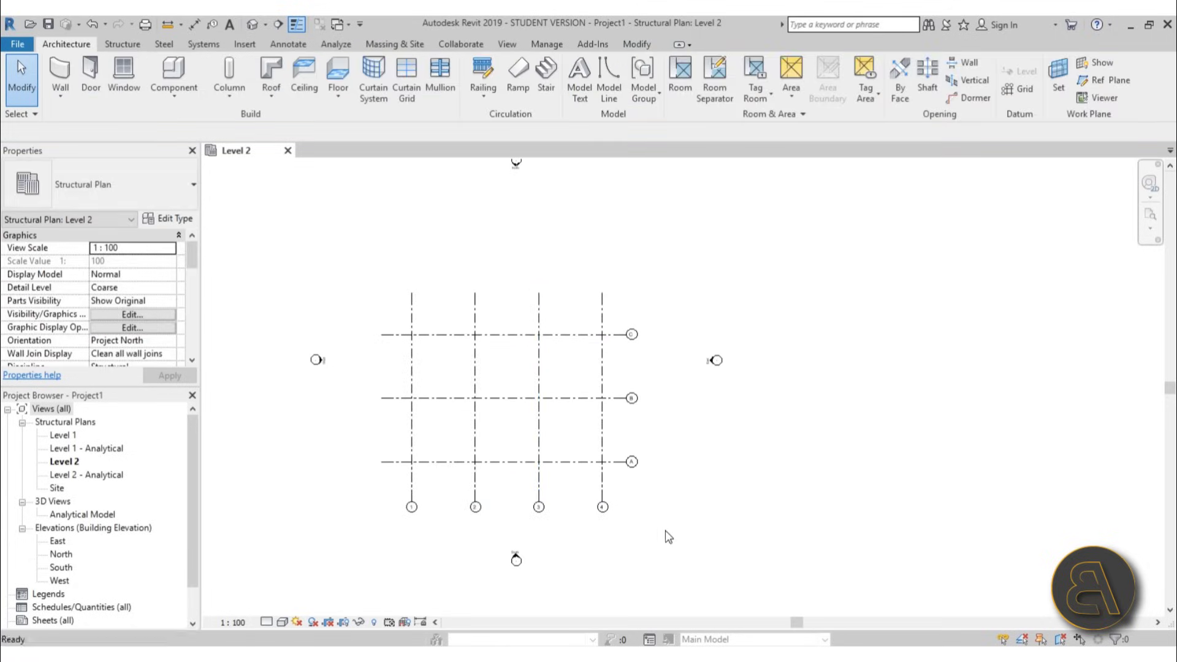
# Step: Nudge all seven grid lines slightly east and north to centre the grid between the elevation markers
pyautogui.scroll(2, 643, 437)
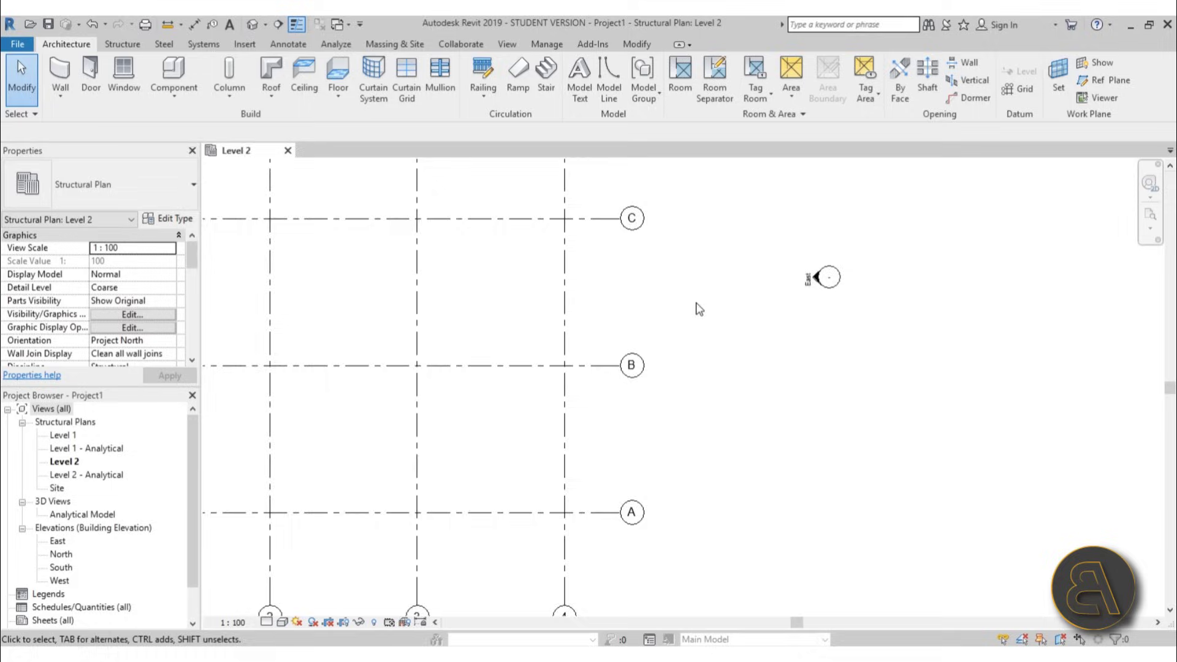
pyautogui.scroll(-2, 698, 310)
pyautogui.moveTo(700, 470); pyautogui.dragTo(436, 258)
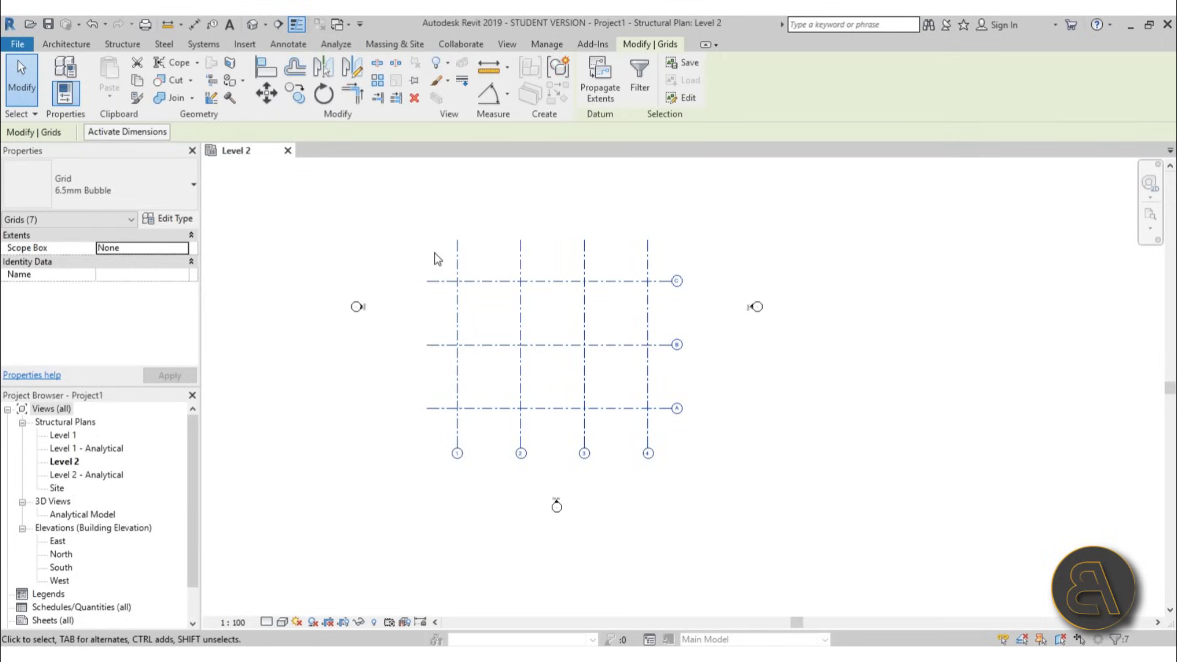
pyautogui.press('Left')
pyautogui.press('Right')
pyautogui.press('Right')
pyautogui.press('Up')
pyautogui.press('Up')
pyautogui.press('Up')
pyautogui.press('Up')
pyautogui.press('Up')
pyautogui.press('Up')
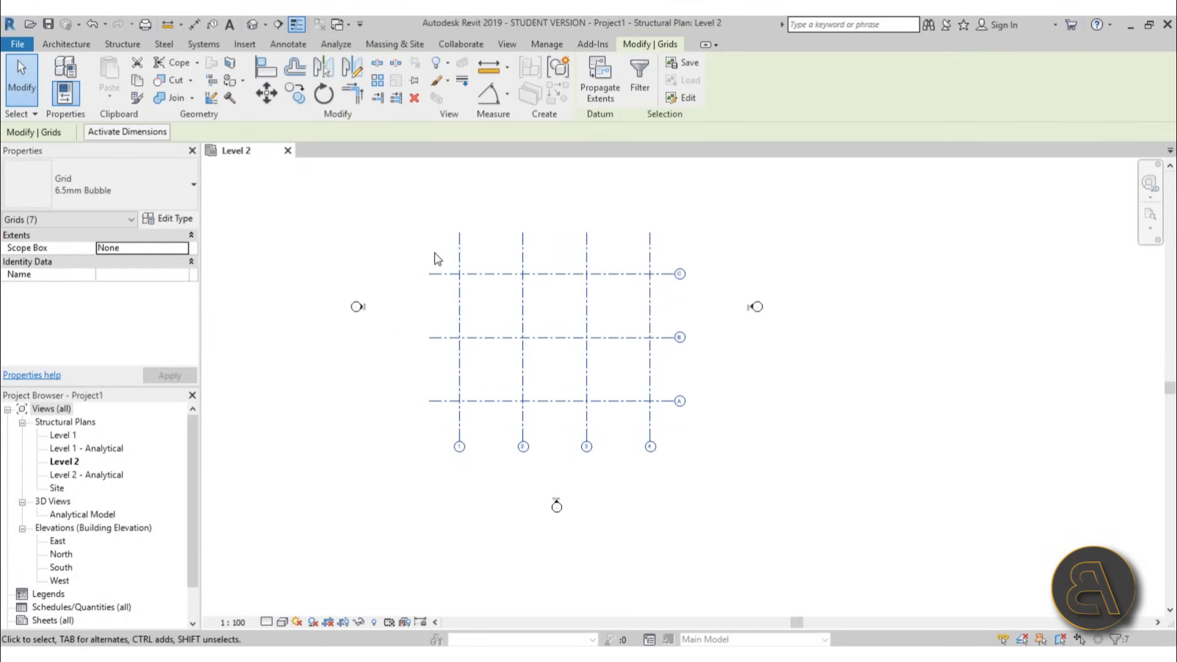
pyautogui.press('Up')
pyautogui.press('Up')
pyautogui.press('Up')
pyautogui.press('Up')
pyautogui.press('Up')
pyautogui.press('Up')
pyautogui.press('Up')
pyautogui.press('Up')
pyautogui.press('Up')
pyautogui.press('Up')
pyautogui.press('Up')
pyautogui.press('Up')
pyautogui.press('Up')
pyautogui.press('Up')
pyautogui.press('Up')
pyautogui.press('Up')
pyautogui.press('Up')
pyautogui.press('Up')
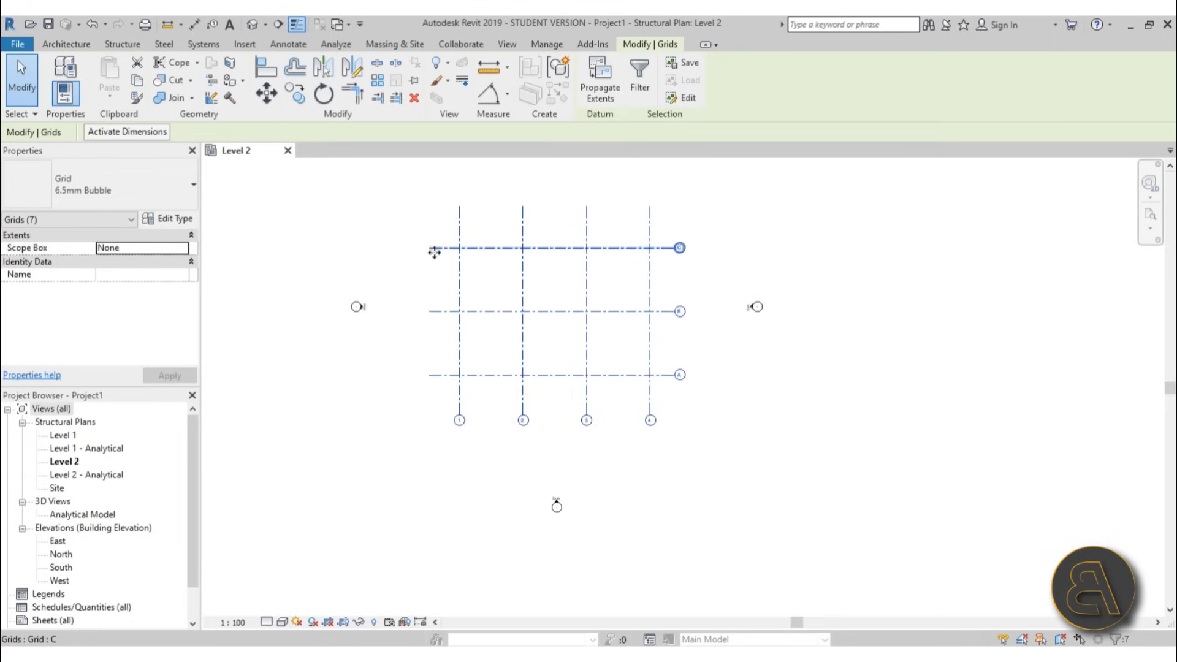
pyautogui.scroll(-2, 465, 254)
pyautogui.moveTo(478, 315); pyautogui.dragTo(509, 400, button='middle')
pyautogui.click(486, 405)
pyautogui.scroll(3, 490, 407)
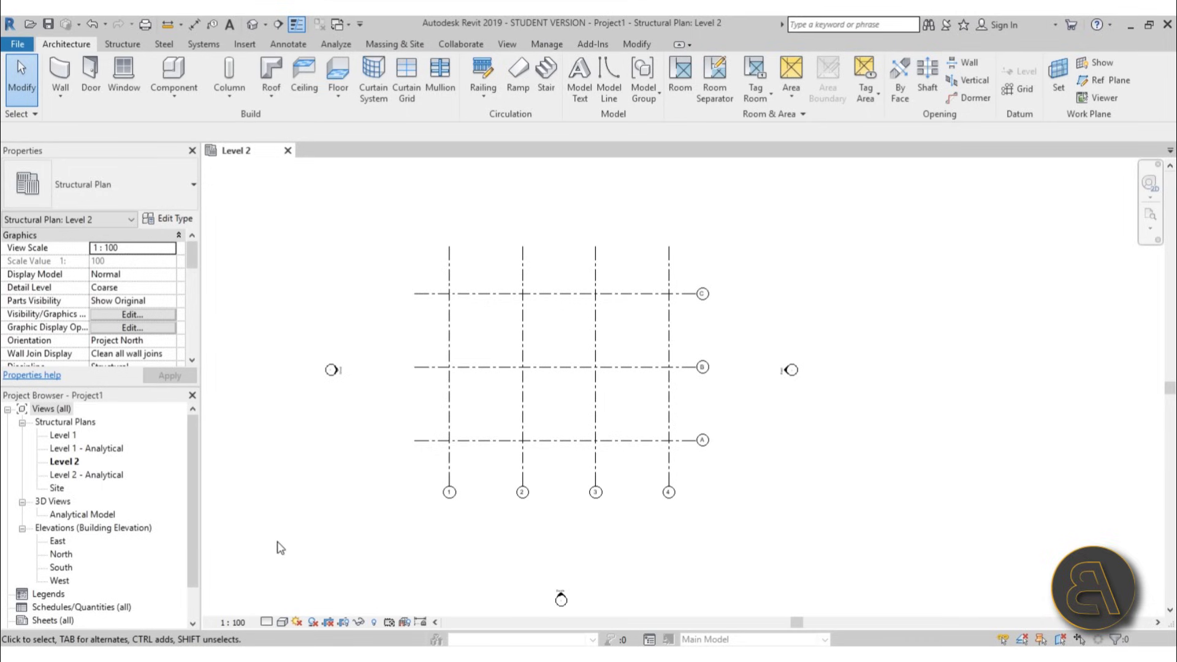
# Step: Open the South elevation and extend the upper ends of the grid lines well above Level 2
pyautogui.doubleClick(68, 570)
pyautogui.scroll(-3, 593, 389)
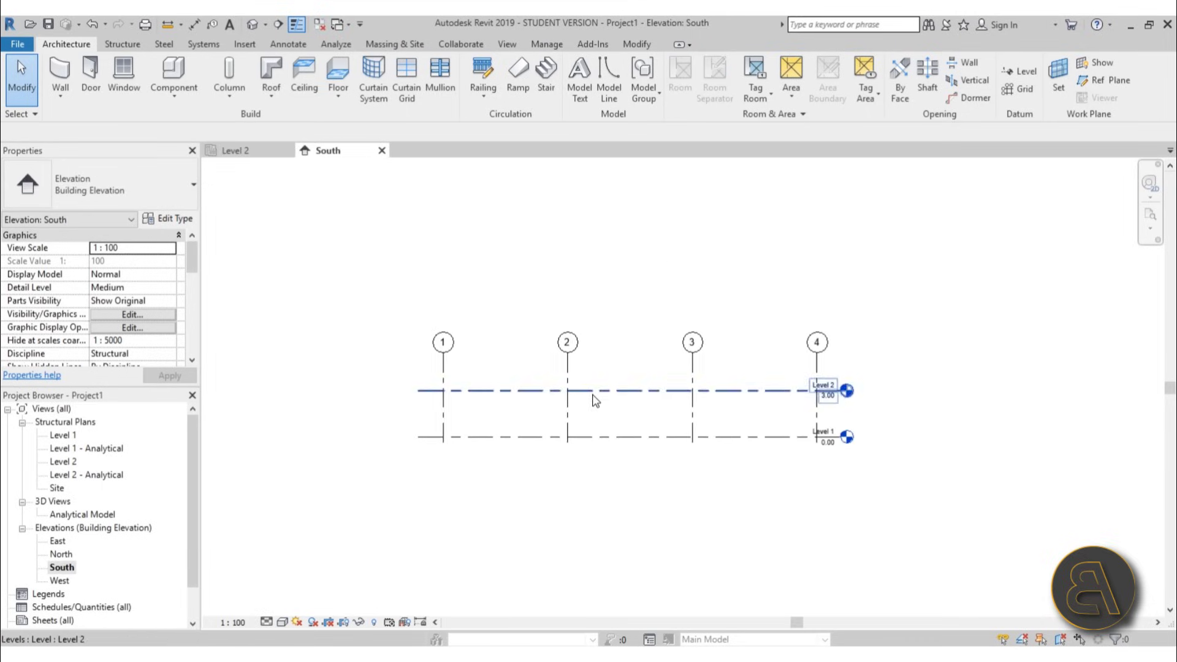
pyautogui.click(560, 340)
pyautogui.moveTo(560, 329); pyautogui.dragTo(559, 187)
pyautogui.scroll(-2, 544, 181)
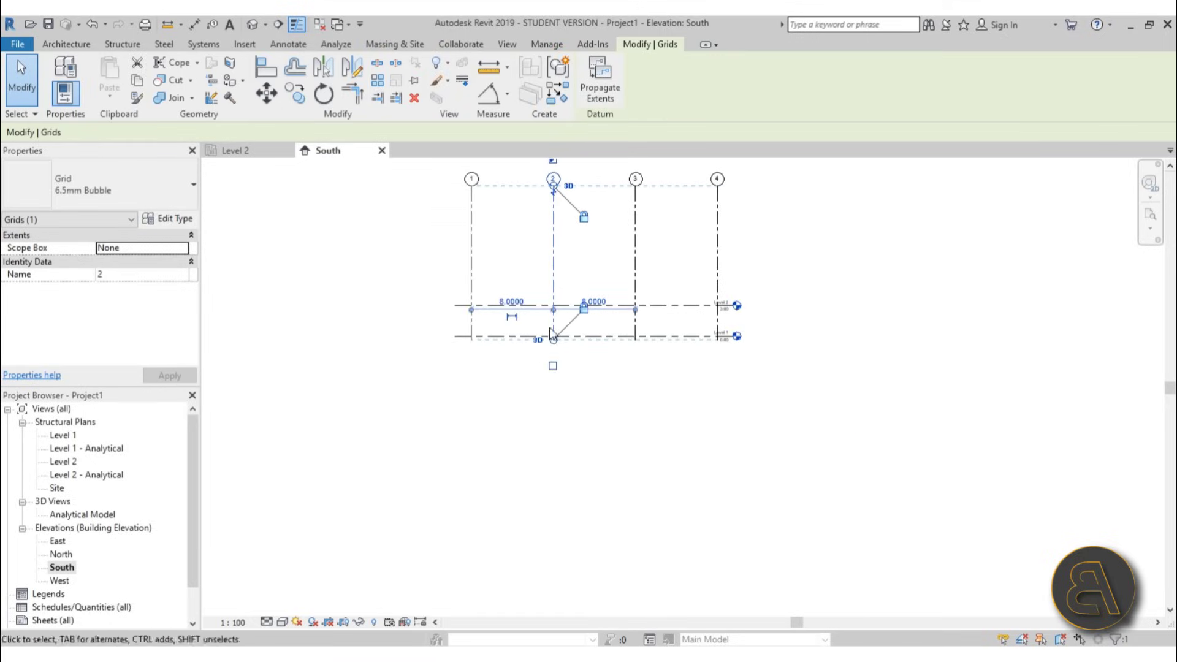
# Step: Extend the lower ends of the grid lines well below Level 1 in the South elevation
pyautogui.moveTo(558, 354); pyautogui.dragTo(557, 443)
pyautogui.scroll(5, 670, 305)
pyautogui.moveTo(732, 358); pyautogui.dragTo(732, 330, button='middle')
pyautogui.scroll(-2, 670, 318)
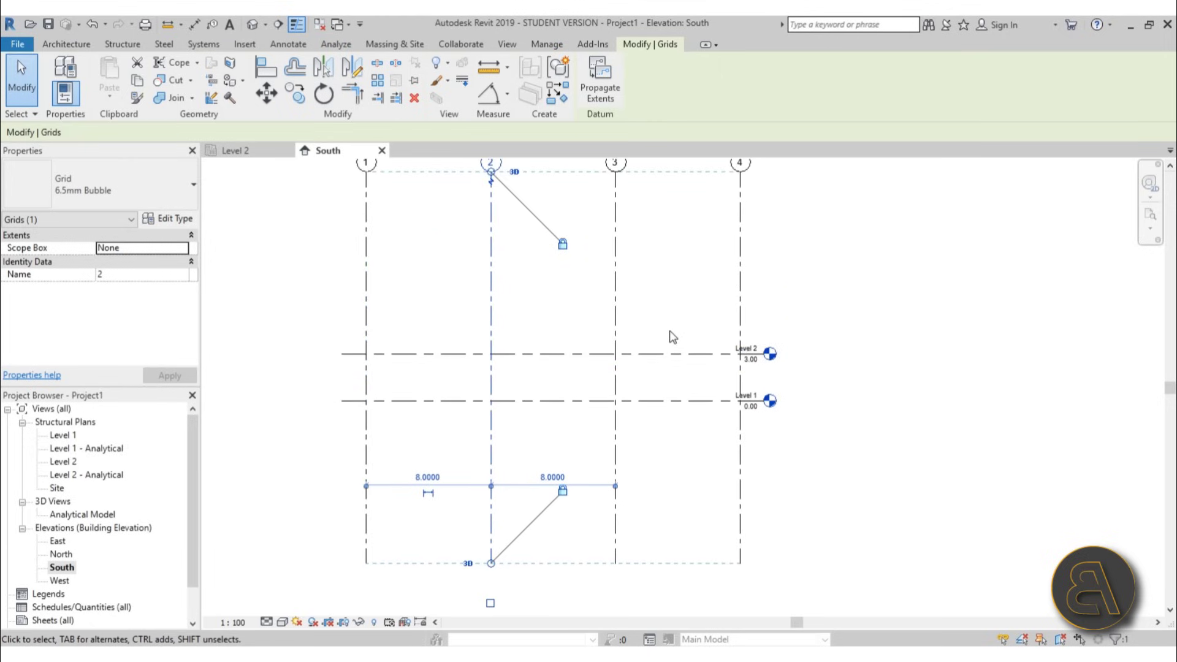
pyautogui.click(672, 336)
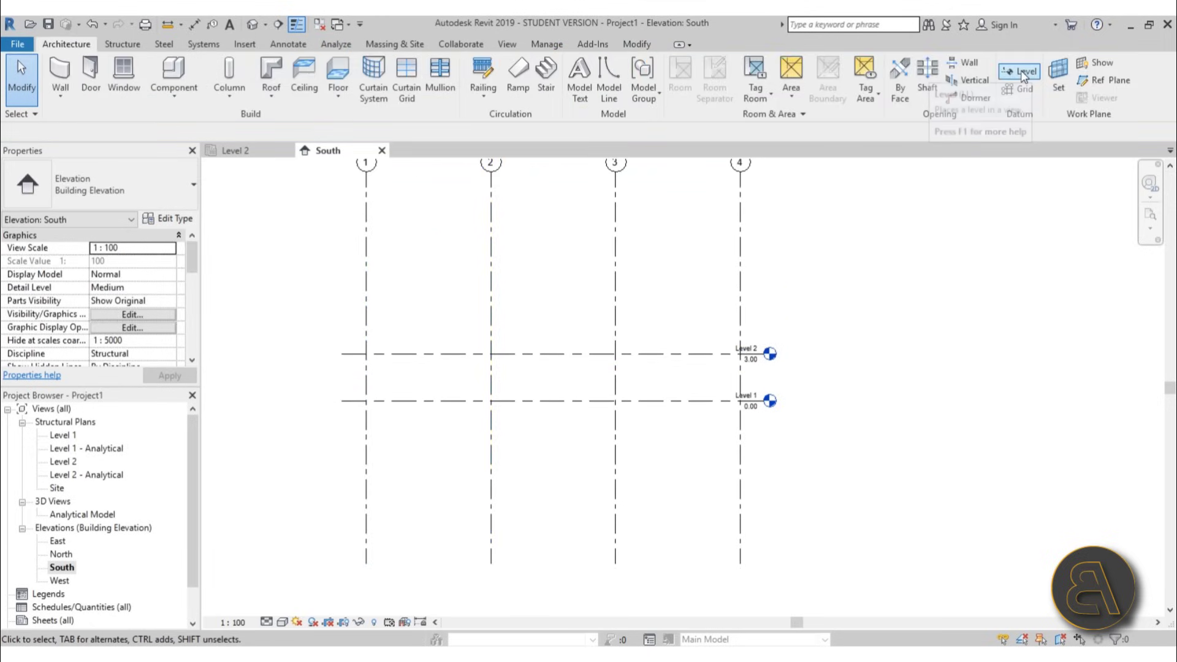
# Step: Create a new level above Level 2 by picking the Level 2 line with a 4 m offset
pyautogui.moveTo(602, 319)
pyautogui.mouseDown(button='middle')
pyautogui.moveTo(578, 283)
pyautogui.moveTo(569, 307)
pyautogui.mouseUp(button='middle')
pyautogui.press('l')
pyautogui.press('l')
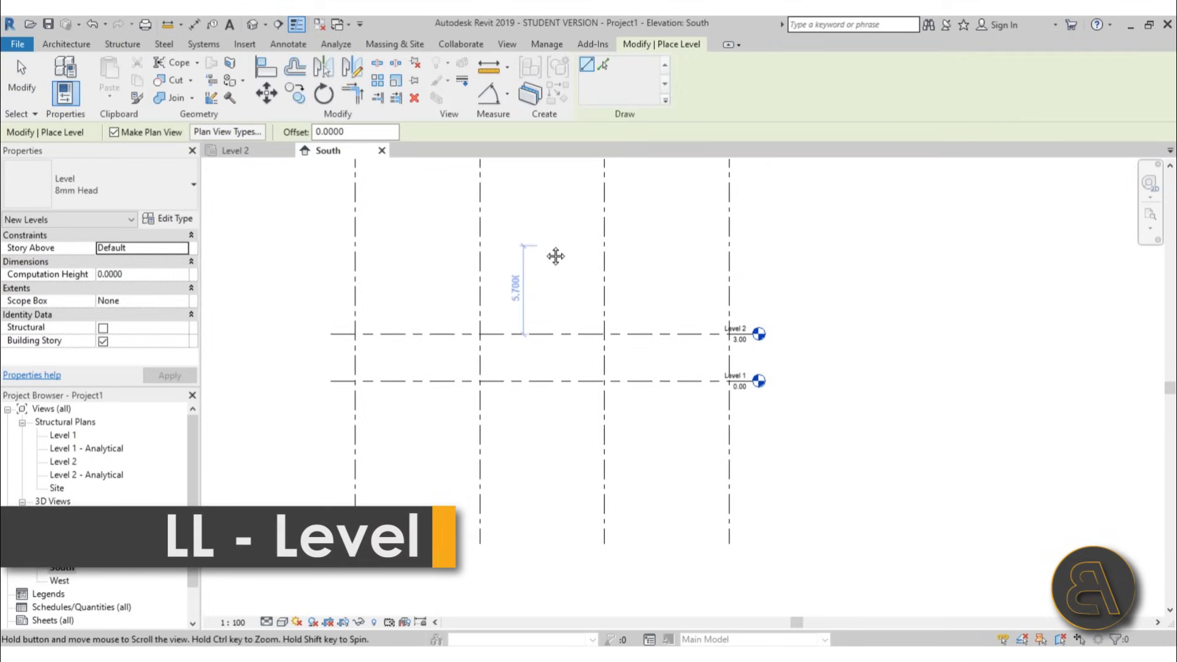
pyautogui.click(603, 63)
pyautogui.moveTo(360, 133); pyautogui.dragTo(193, 134)
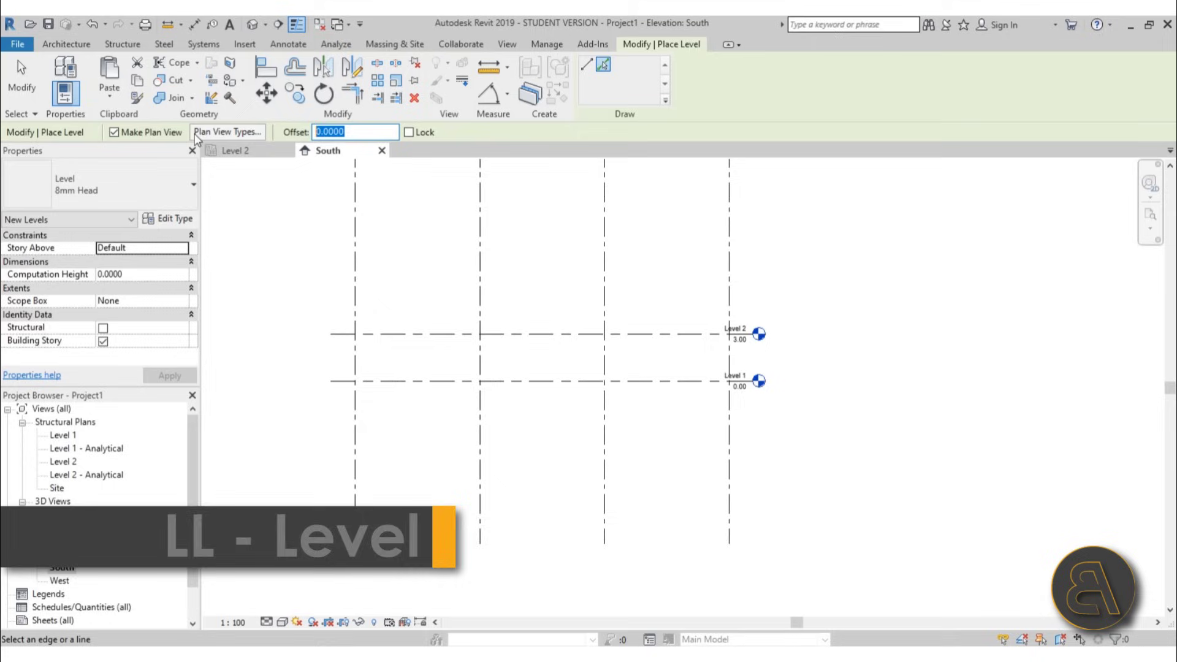
pyautogui.write('4')
pyautogui.press('Return')
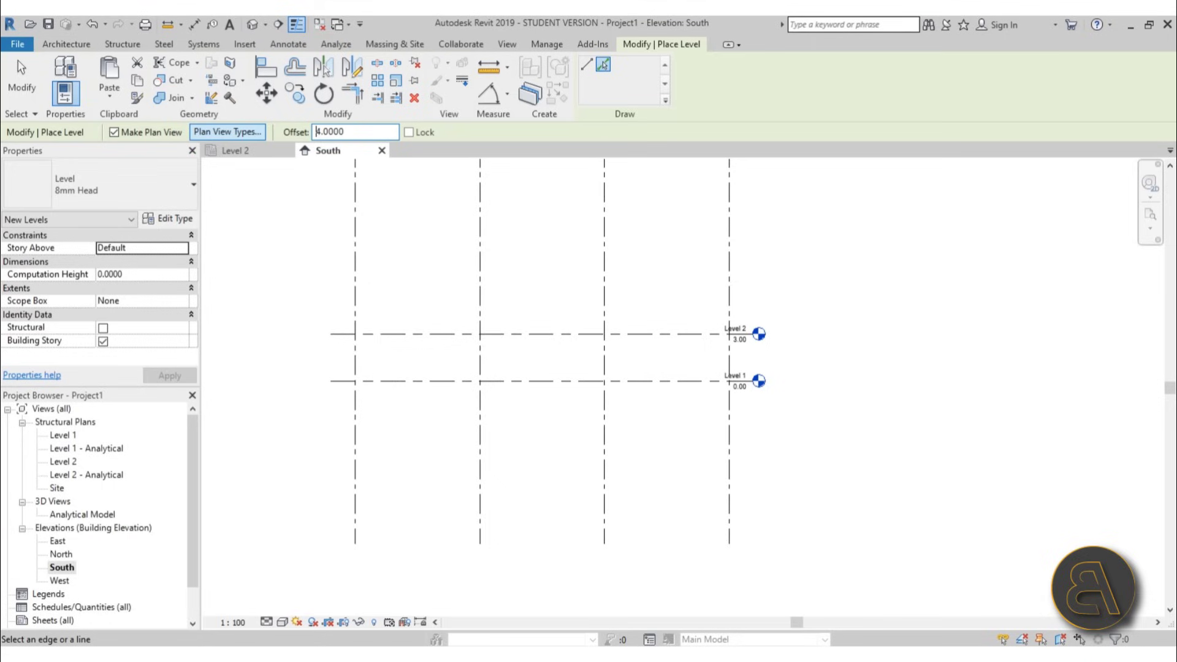
pyautogui.click(447, 335)
pyautogui.moveTo(507, 269); pyautogui.dragTo(517, 308, button='middle')
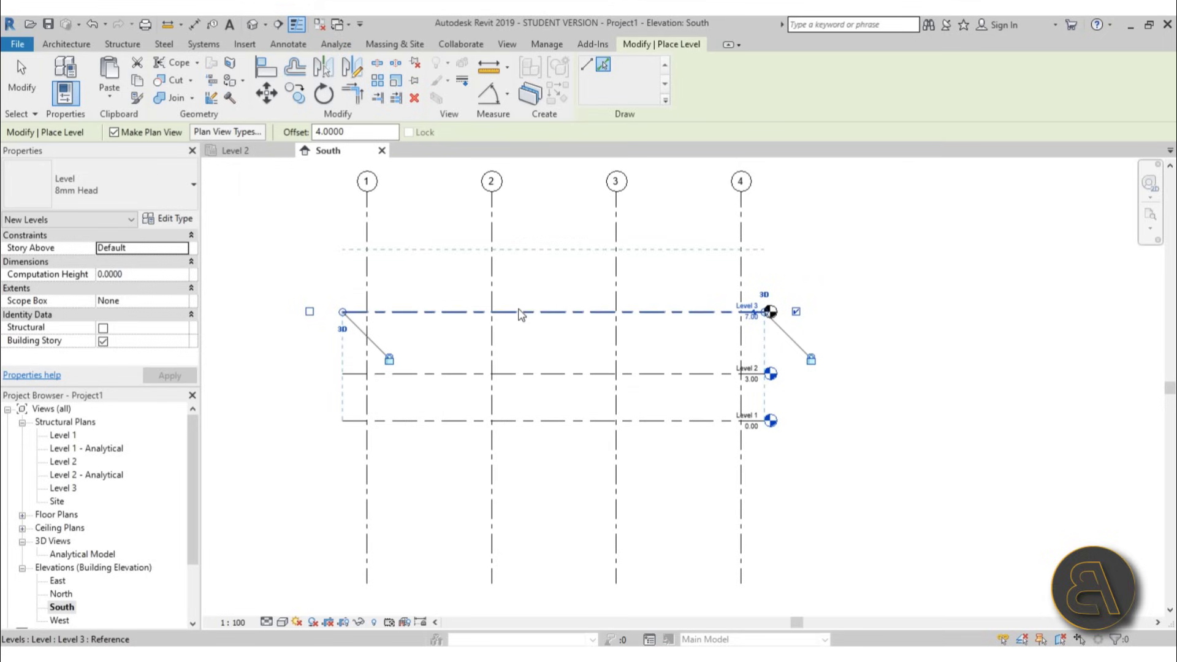
pyautogui.press('Escape')
pyautogui.press('Escape')
# Step: Set the elevation of Level 2 to 4 m
pyautogui.click(551, 374)
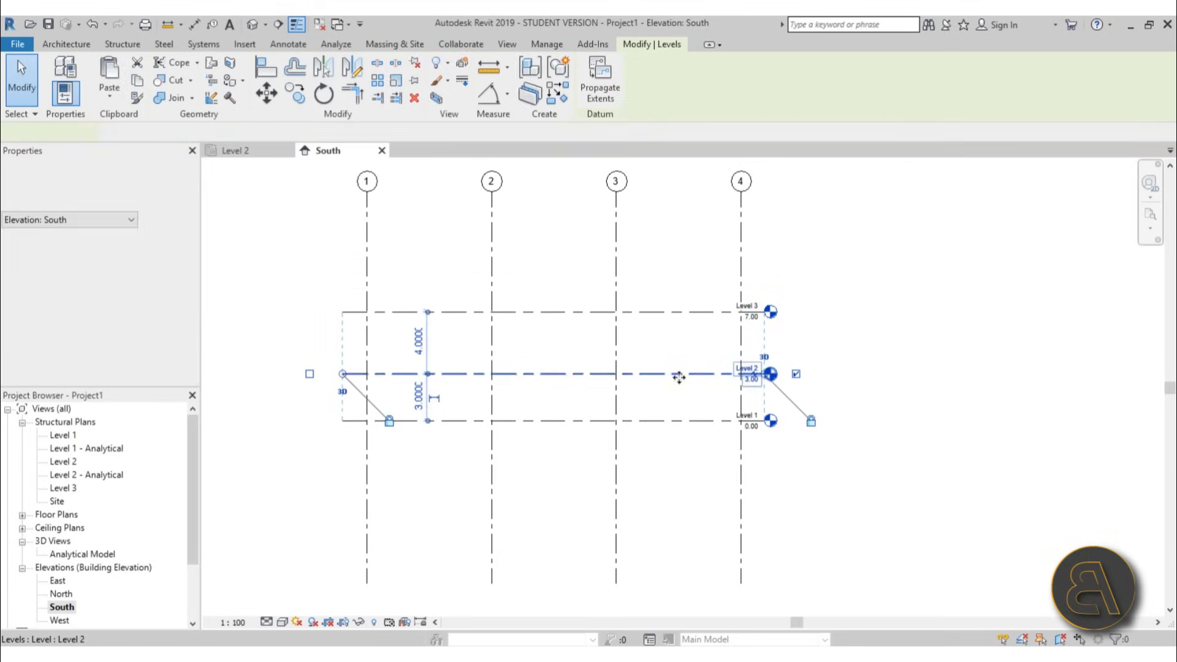
pyautogui.click(747, 380)
pyautogui.write('4')
pyautogui.press('Return')
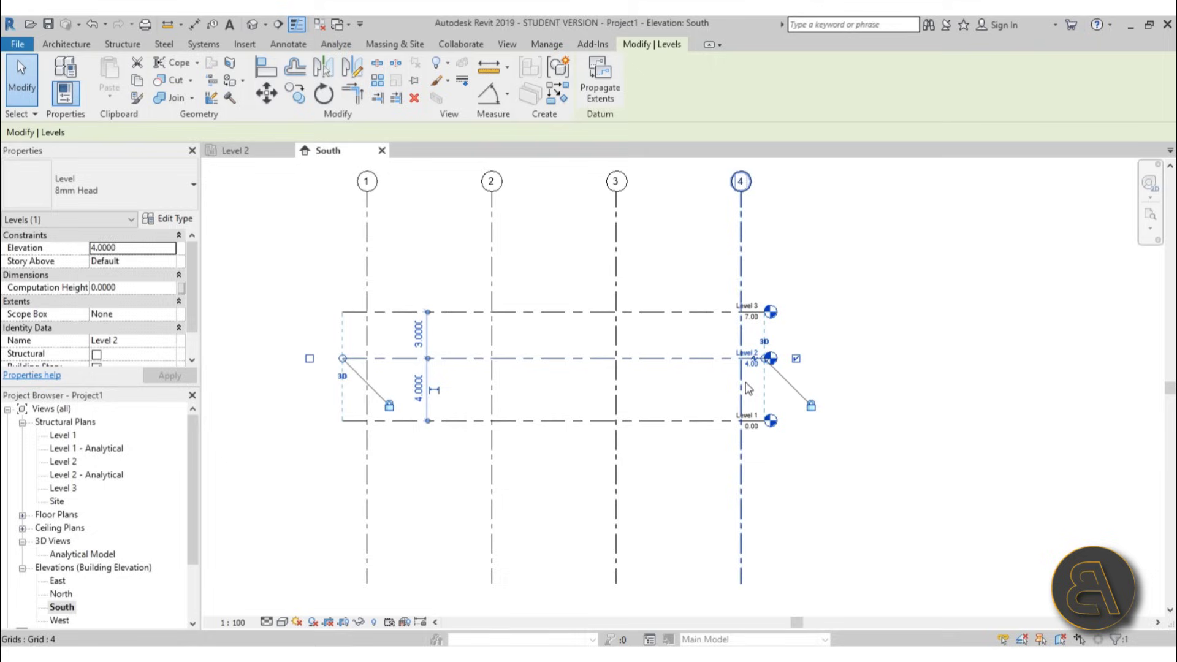
# Step: Set the distance between Level 2 and Level 3 to 4 m by moving Level 3
pyautogui.click(644, 312)
pyautogui.click(420, 334)
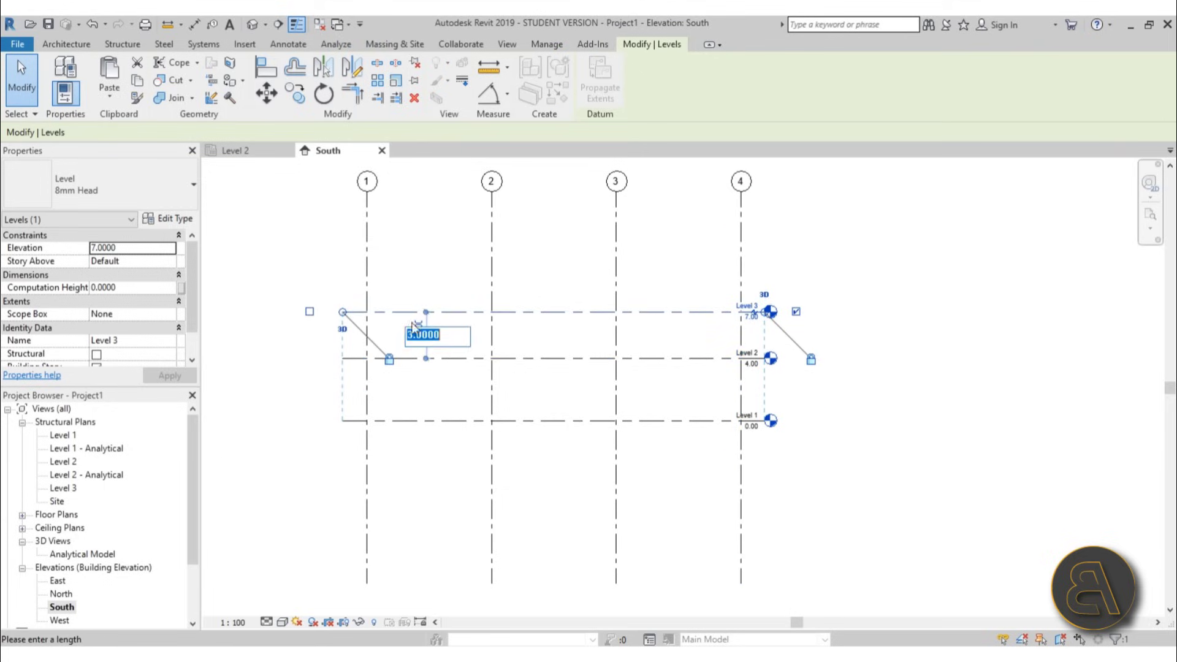
pyautogui.write('4')
pyautogui.press('Return')
pyautogui.click(431, 275)
pyautogui.scroll(-1, 431, 275)
pyautogui.moveTo(531, 331); pyautogui.dragTo(554, 326, button='middle')
pyautogui.scroll(1, 501, 305)
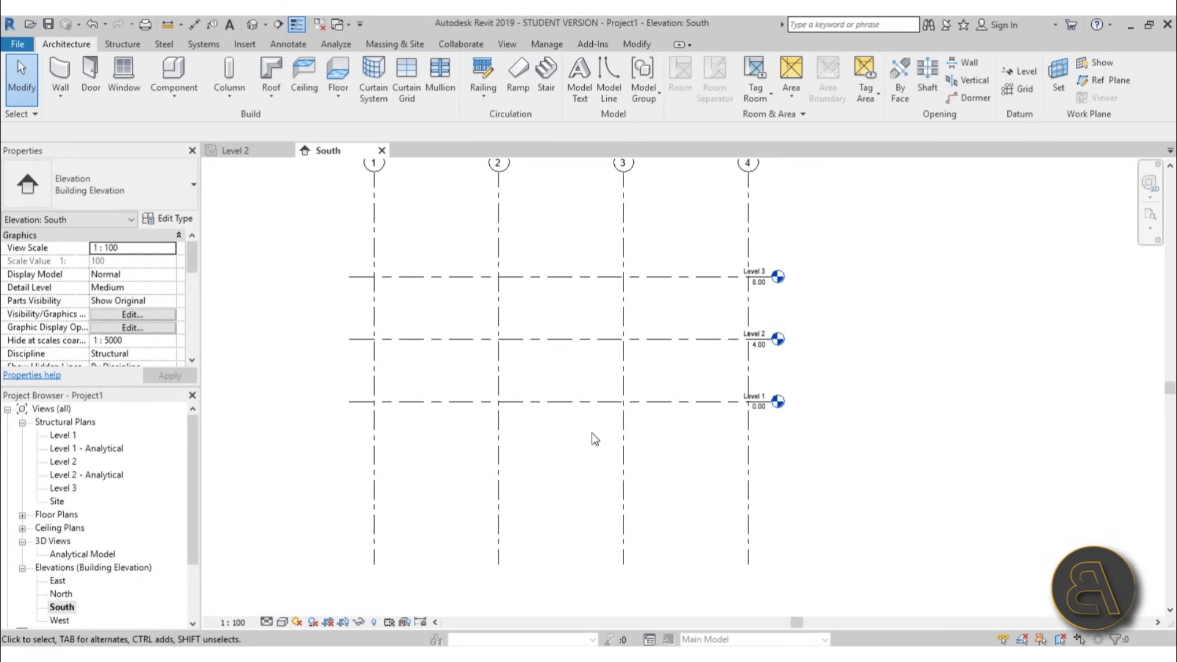
# Step: Draw a new level about 2.8 m below Level 1, with its ends aligned to the existing levels
pyautogui.moveTo(585, 377); pyautogui.dragTo(596, 347, button='middle')
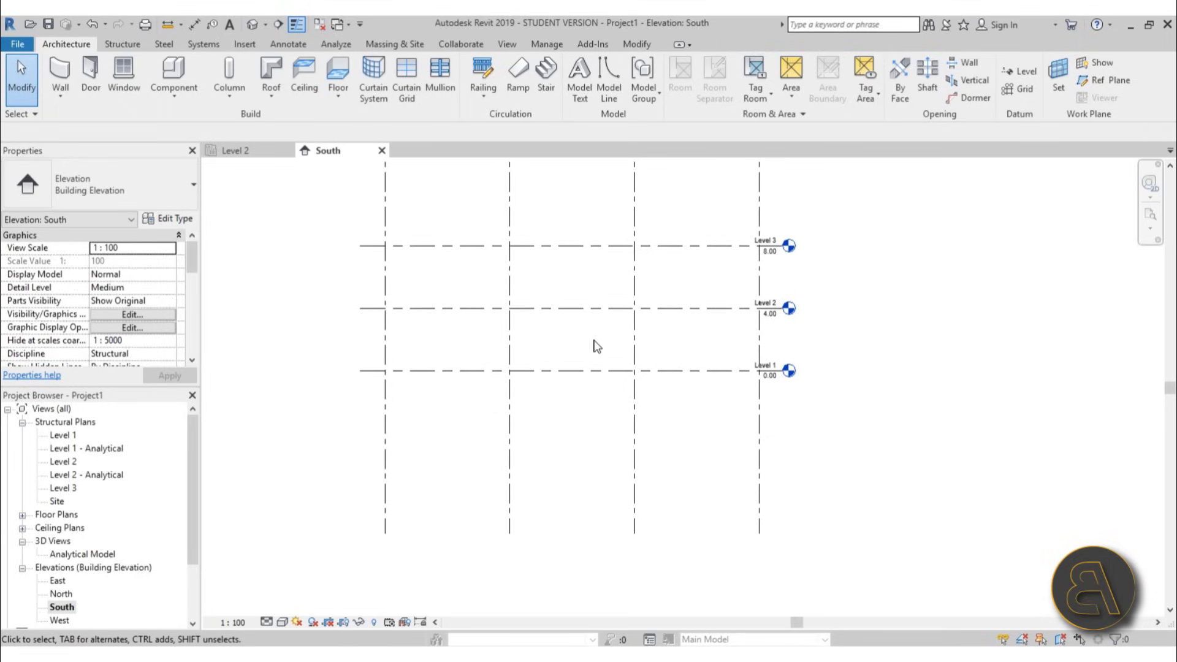
pyautogui.click(1017, 72)
pyautogui.click(360, 415)
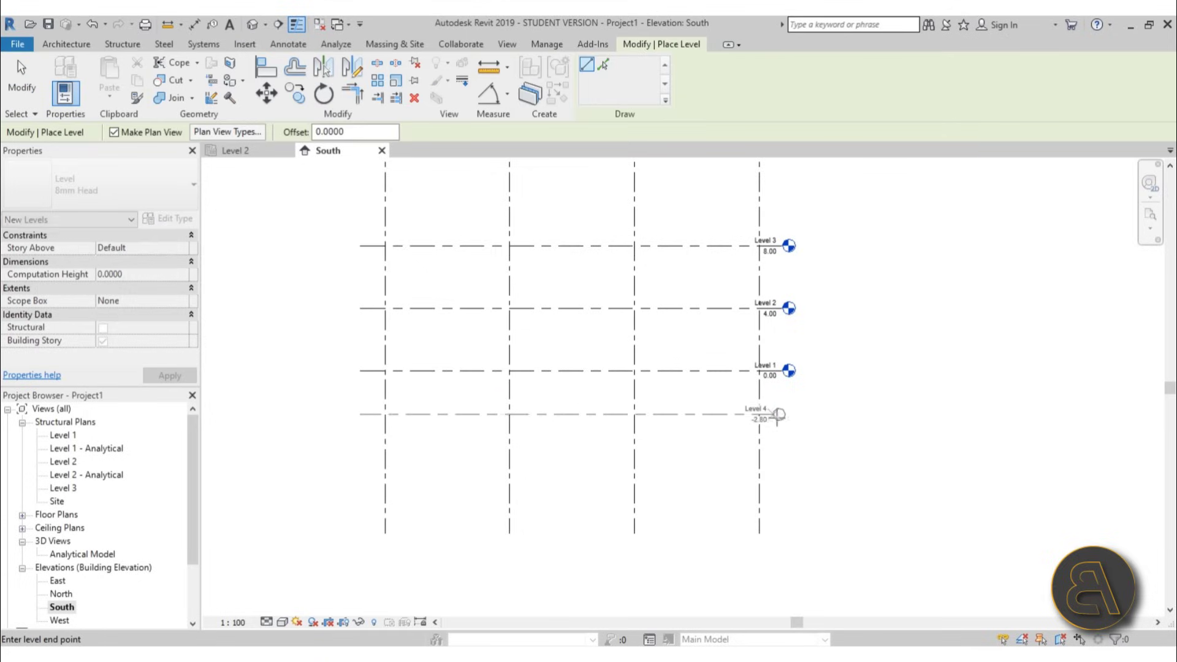
pyautogui.click(778, 415)
pyautogui.press('Escape')
pyautogui.press('Escape')
# Step: Rename the lowest level as Level 0
pyautogui.scroll(3, 777, 402)
pyautogui.click(775, 398)
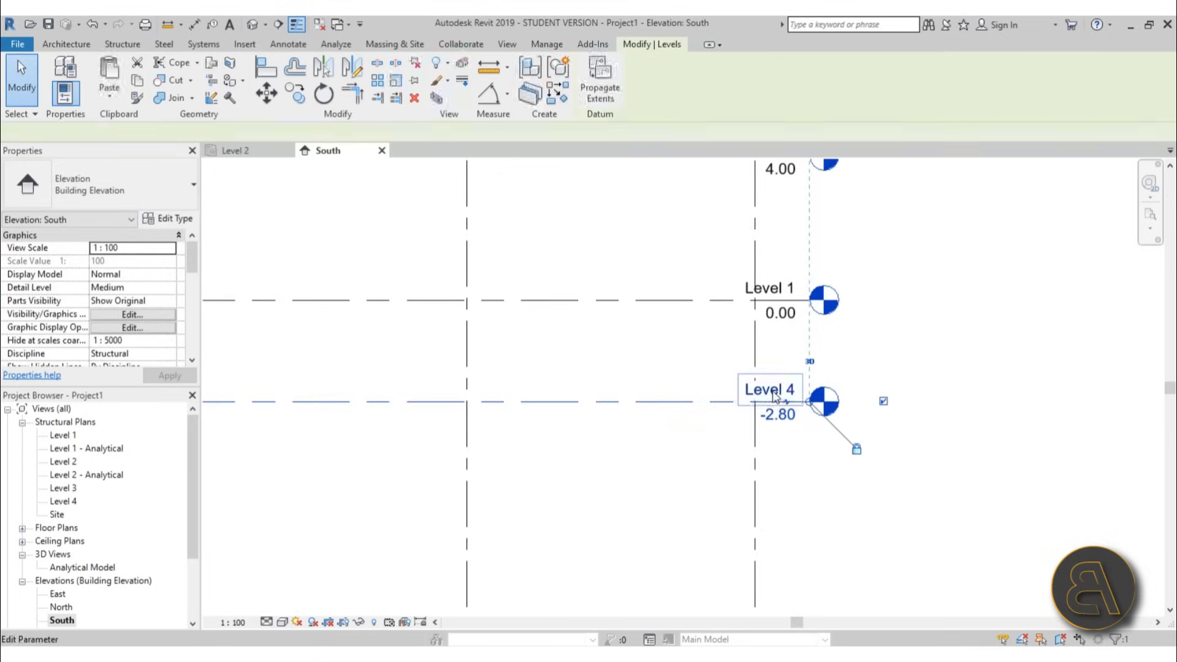
pyautogui.click(775, 397)
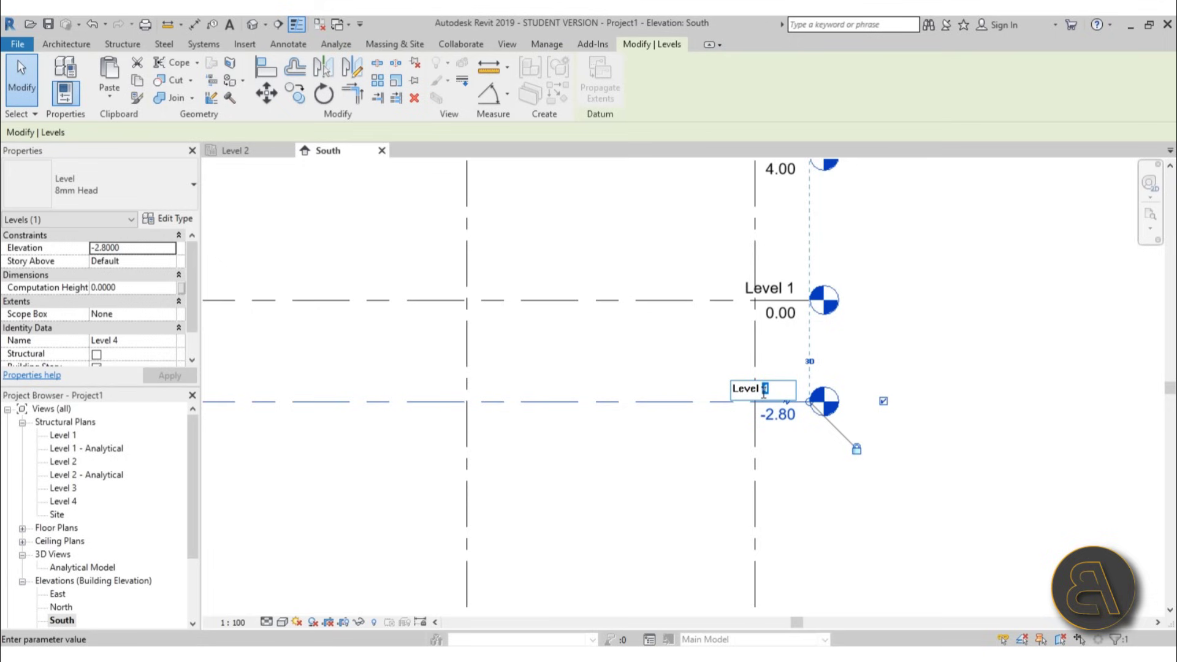
pyautogui.write('0')
pyautogui.press('Return')
pyautogui.click(636, 339)
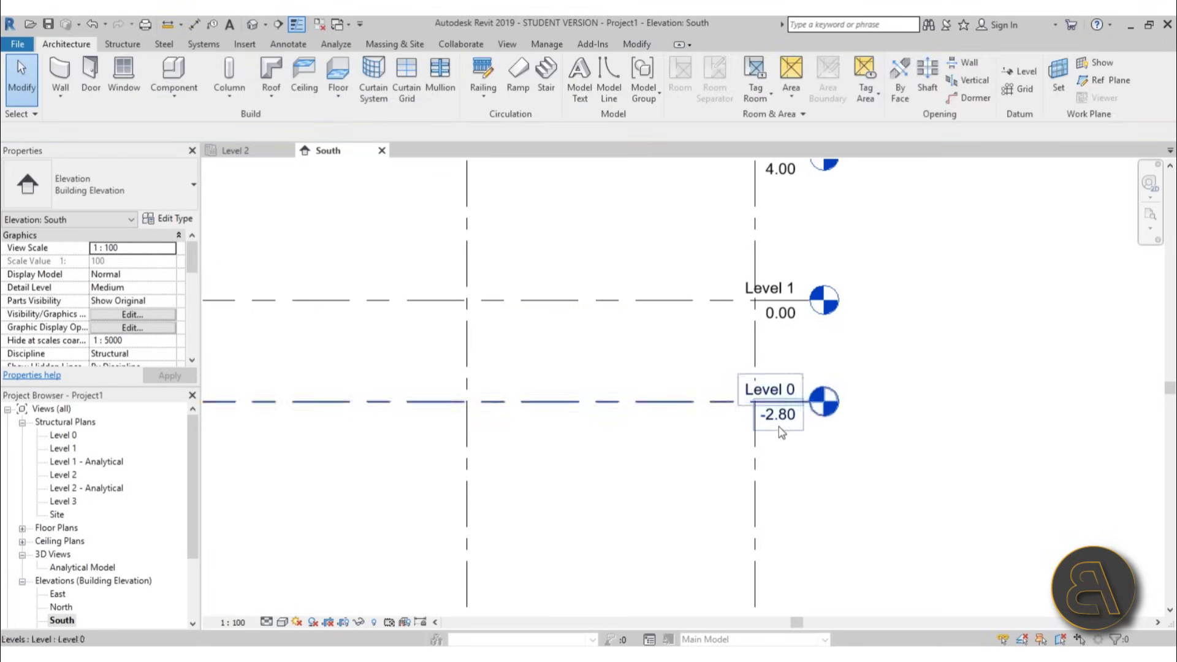
pyautogui.scroll(-6, 887, 477)
pyautogui.moveTo(761, 488); pyautogui.dragTo(607, 484, button='middle')
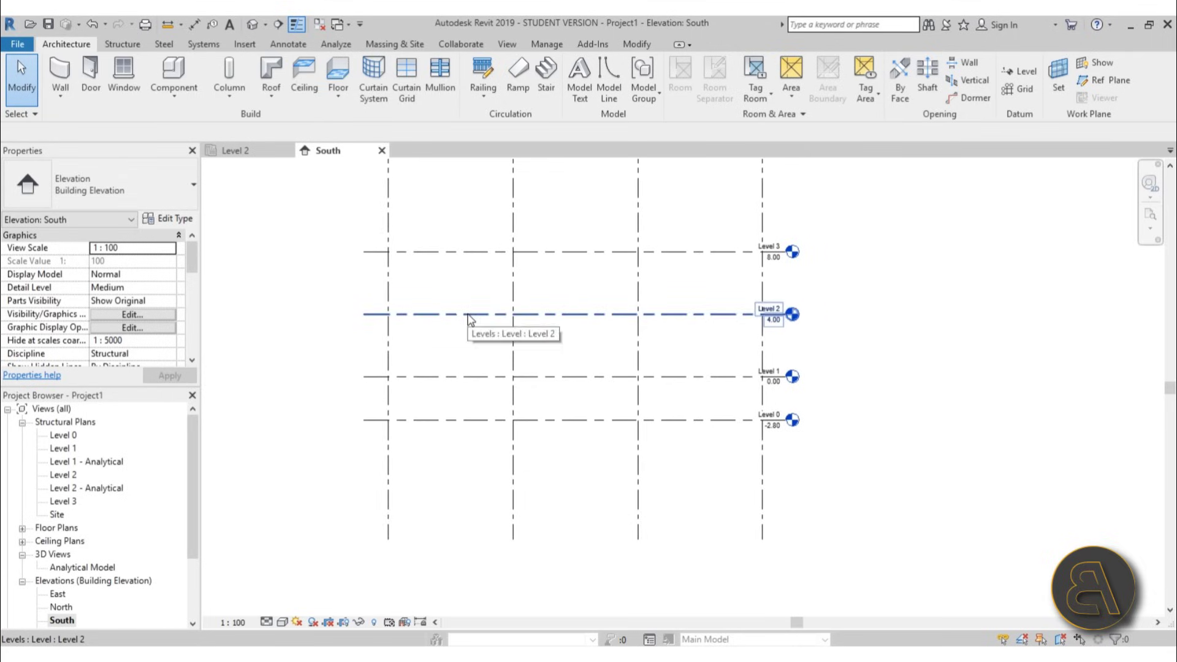
# Step: Open the Level 1 structural plan and bring up the structural modelling tools
pyautogui.doubleClick(66, 449)
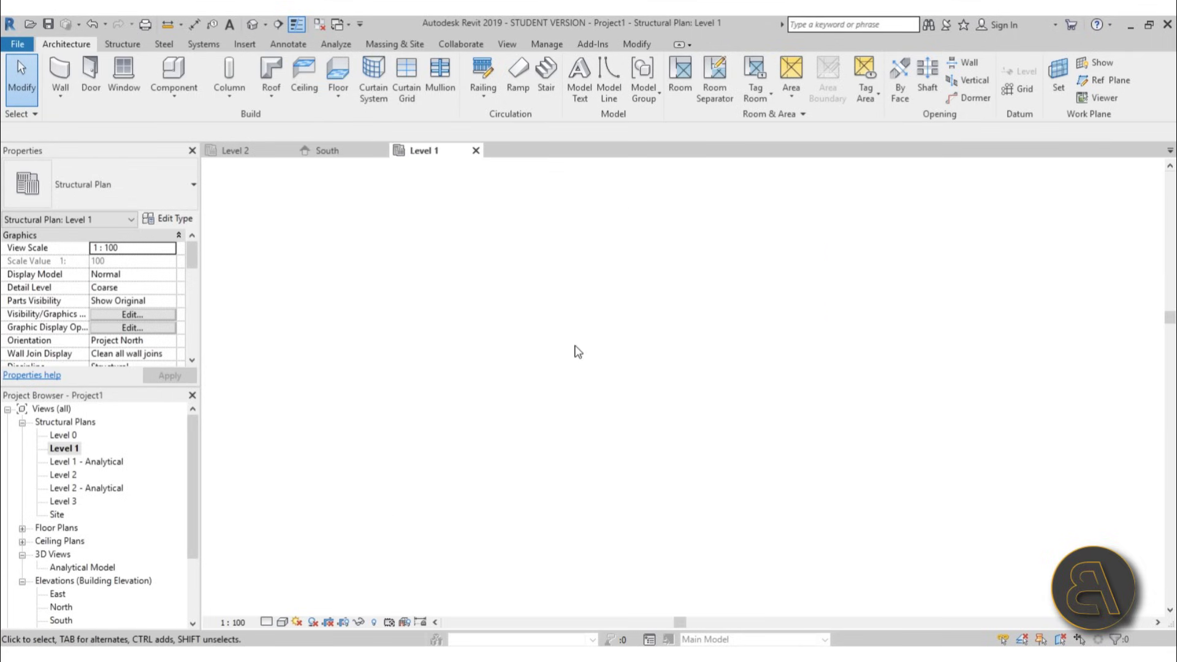
pyautogui.click(123, 44)
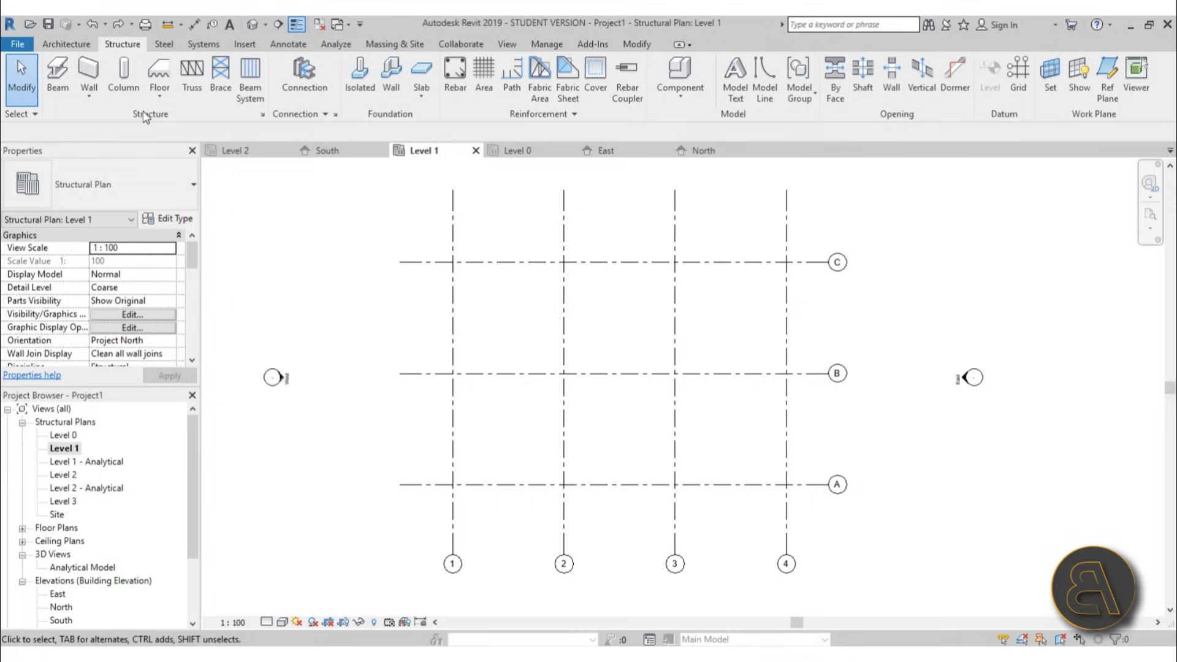
# Step: Try to draw an architectural Generic - 200mm wall along grid B from grid 1, and undo the attempt
pyautogui.click(75, 47)
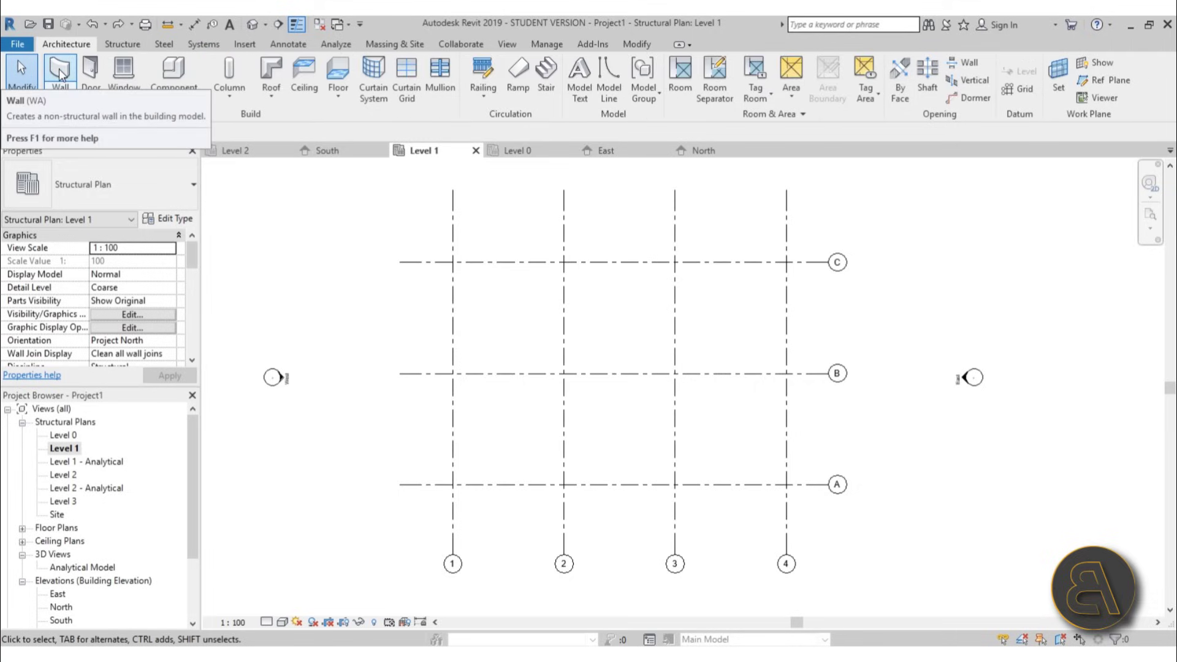
pyautogui.click(59, 69)
pyautogui.click(453, 374)
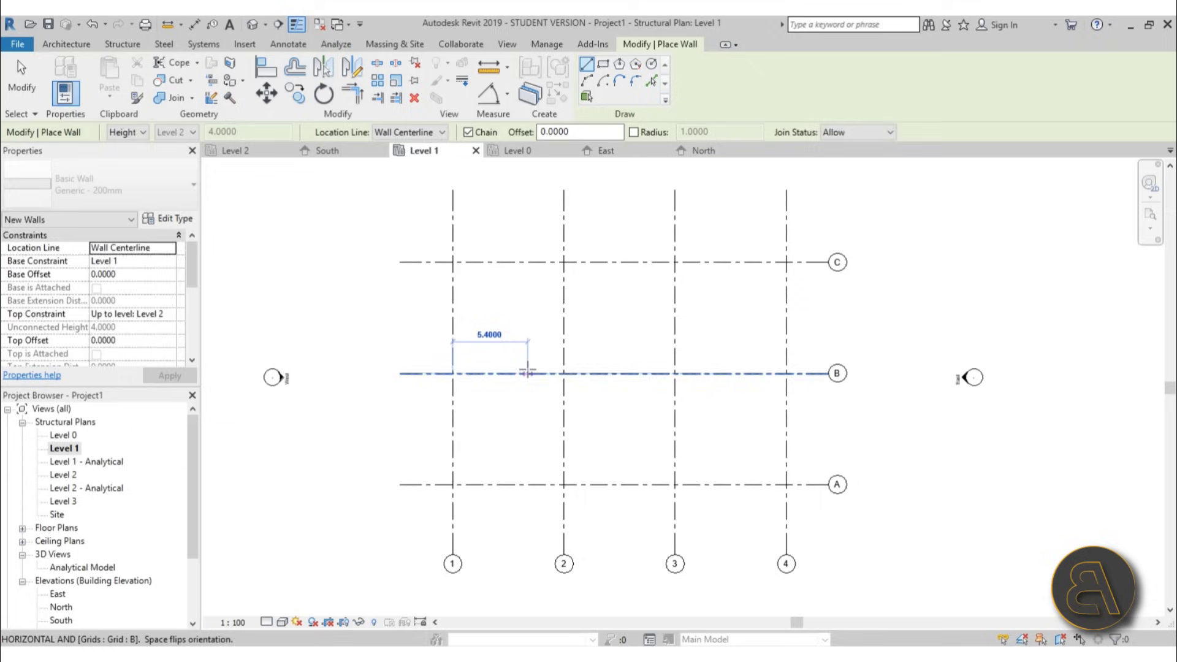
pyautogui.click(527, 372)
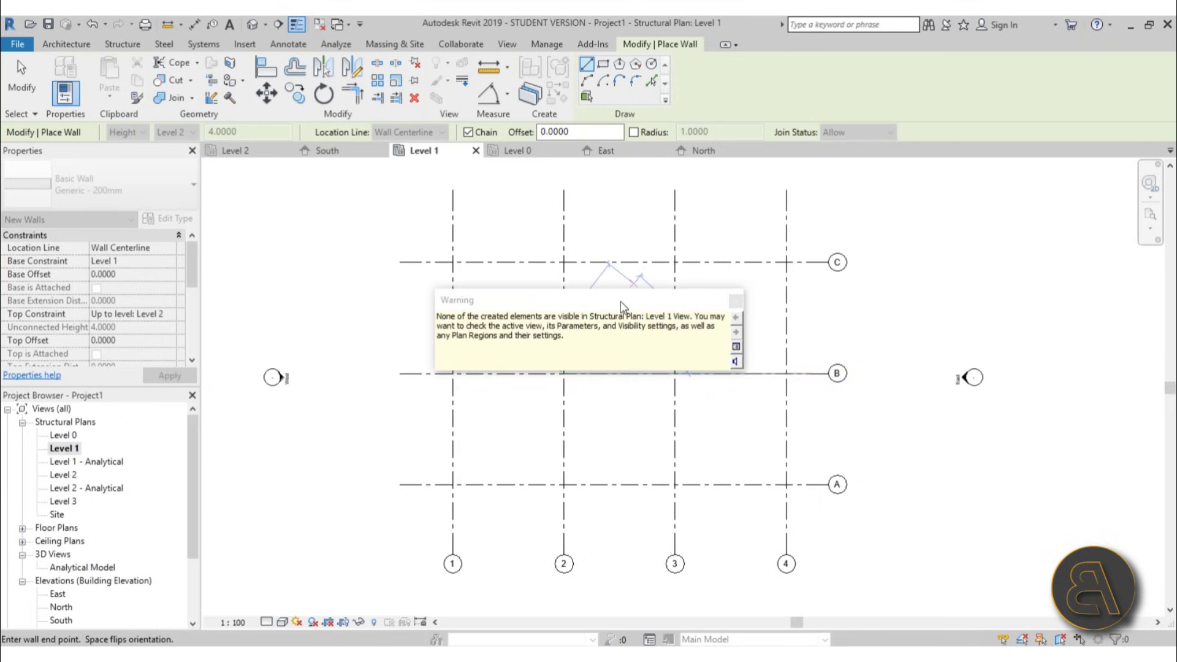
pyautogui.press('Escape')
pyautogui.press('Escape')
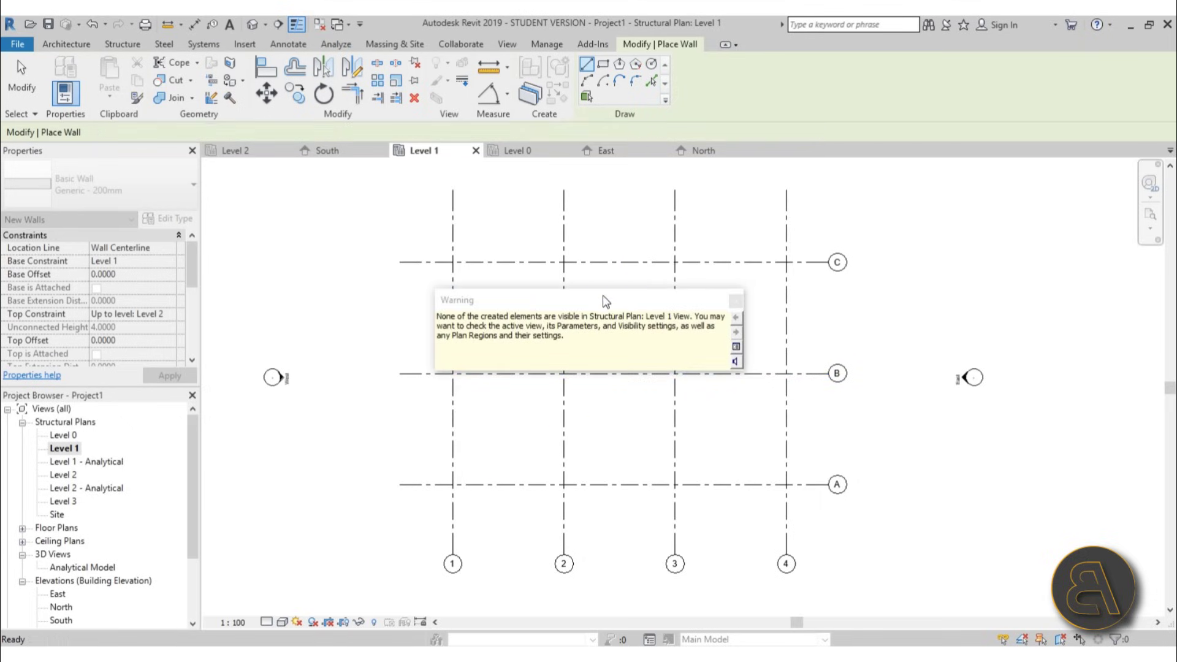
pyautogui.click(735, 301)
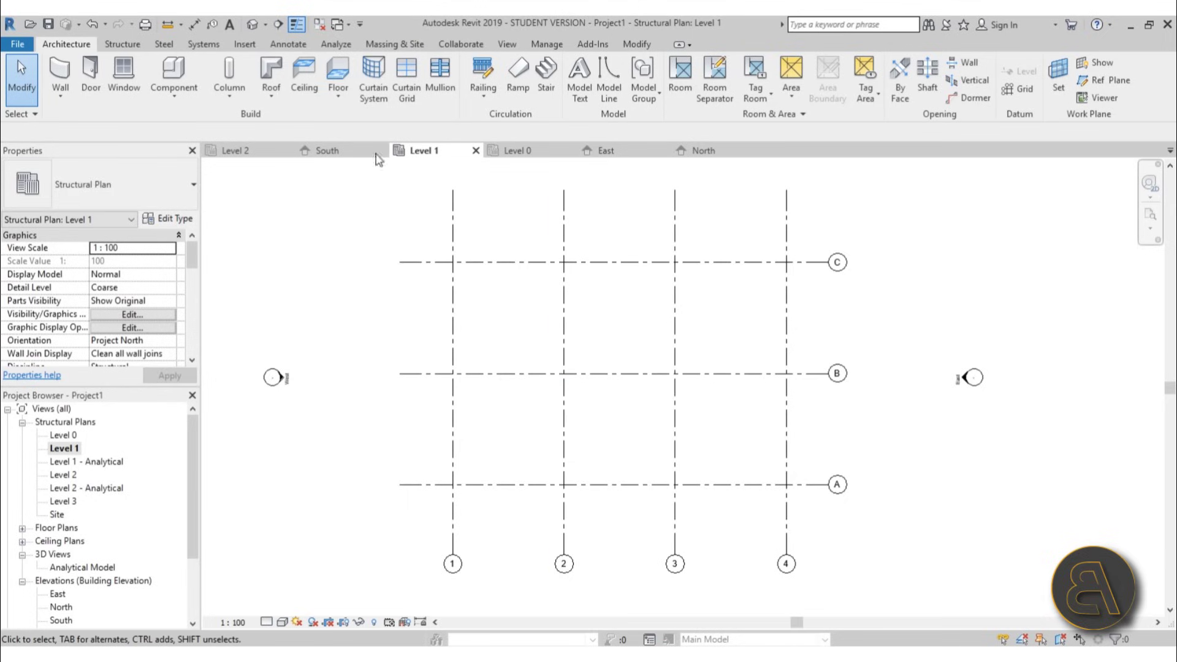
pyautogui.click(92, 26)
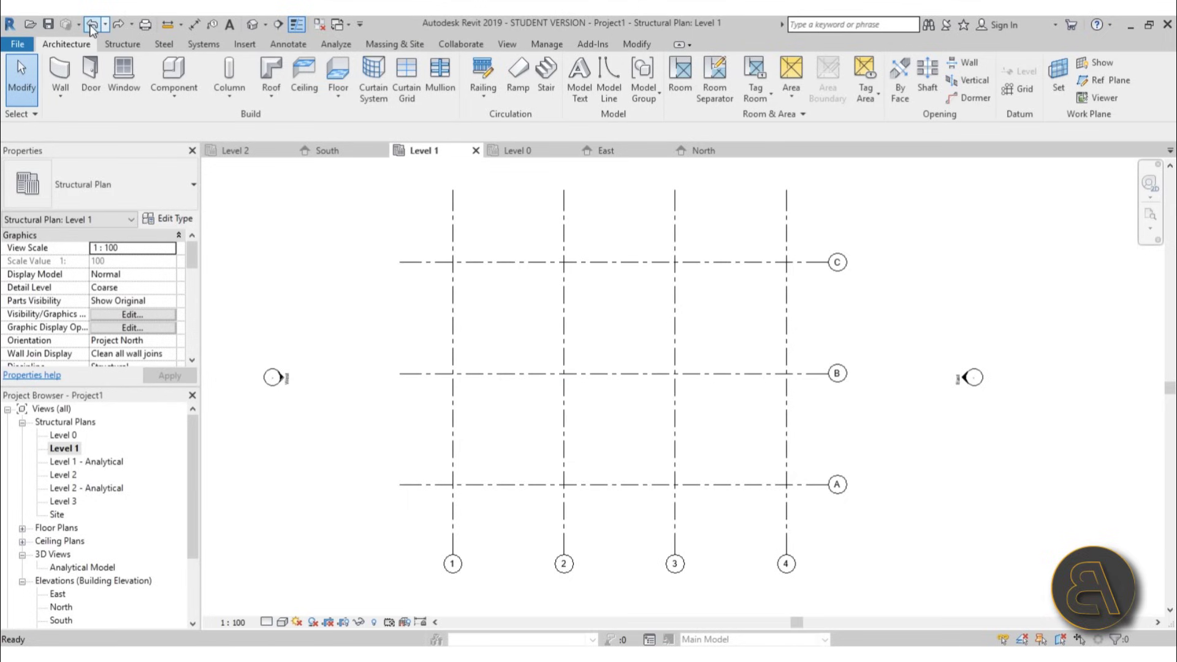
# Step: Draw a trial structural Generic - 200mm wall along grid B from grid 1 to grid 2, and remove it
pyautogui.click(123, 45)
pyautogui.click(97, 72)
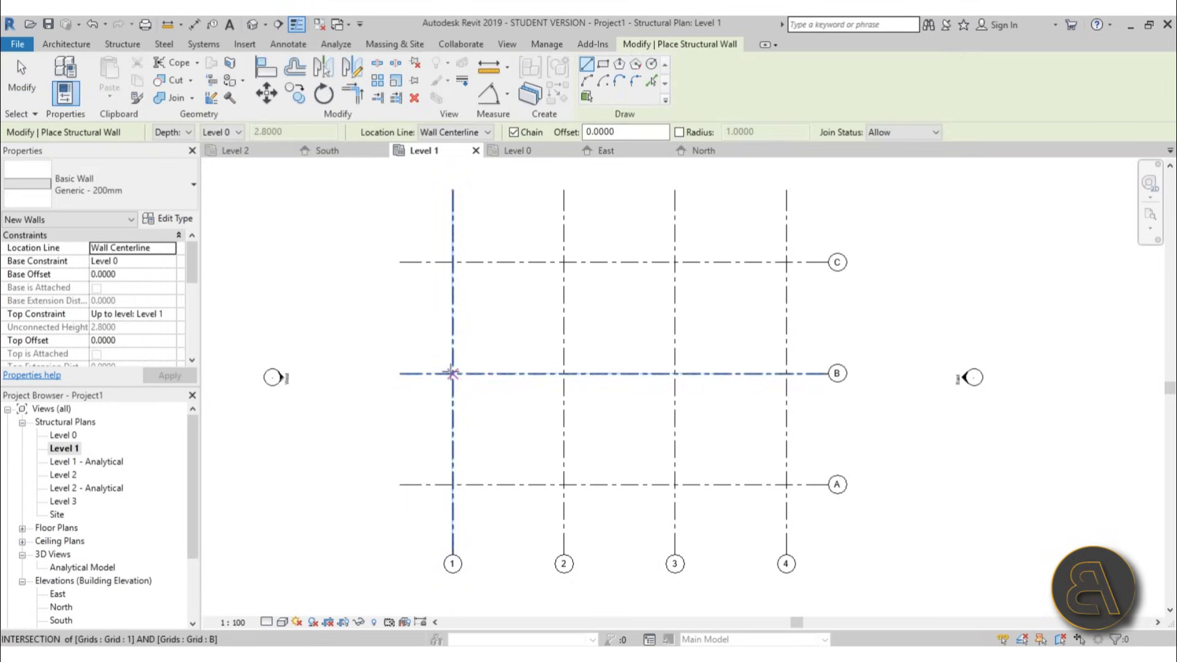
pyautogui.click(453, 373)
pyautogui.click(563, 373)
pyautogui.scroll(3, 517, 378)
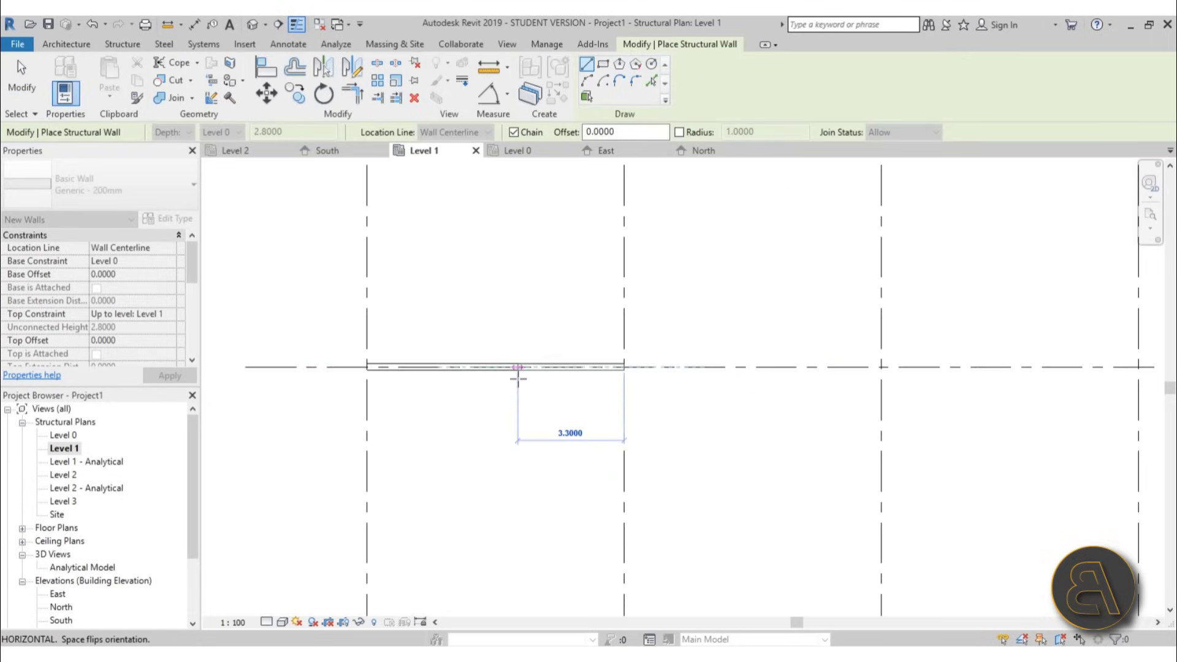
pyautogui.press('Escape')
pyautogui.press('Escape')
pyautogui.click(503, 374)
pyautogui.press('Escape')
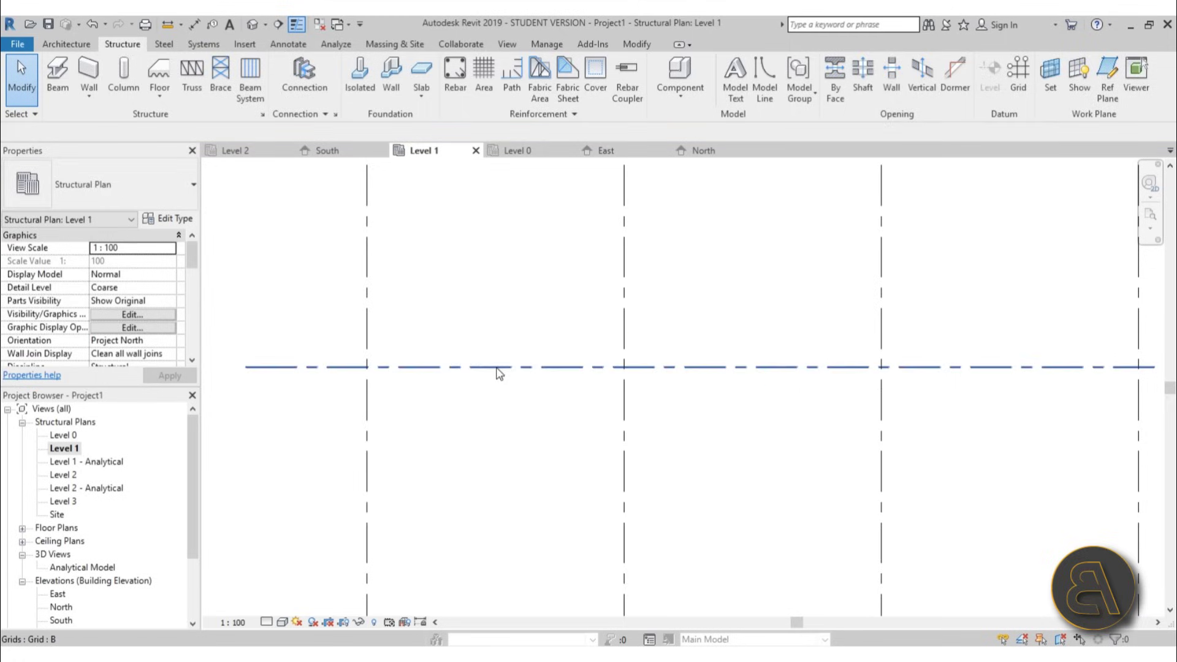
# Step: Start a structural wall on Level 1 and choose the Generic - 300mm basic wall type
pyautogui.click(96, 80)
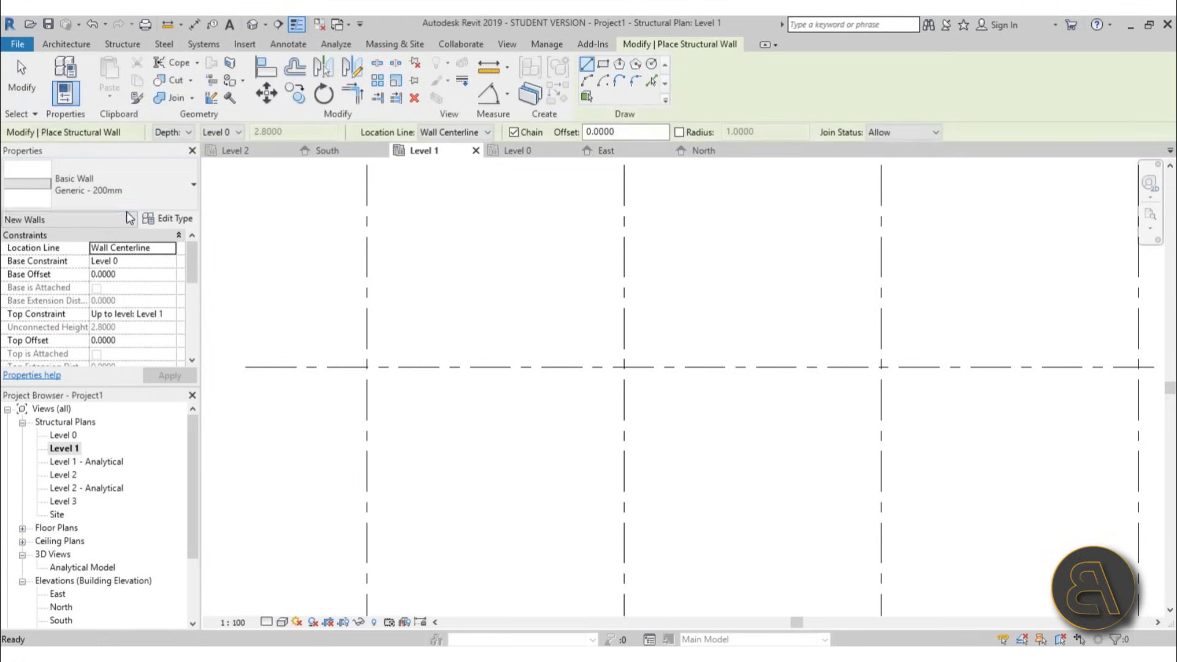
pyautogui.click(119, 195)
pyautogui.scroll(-5, 104, 321)
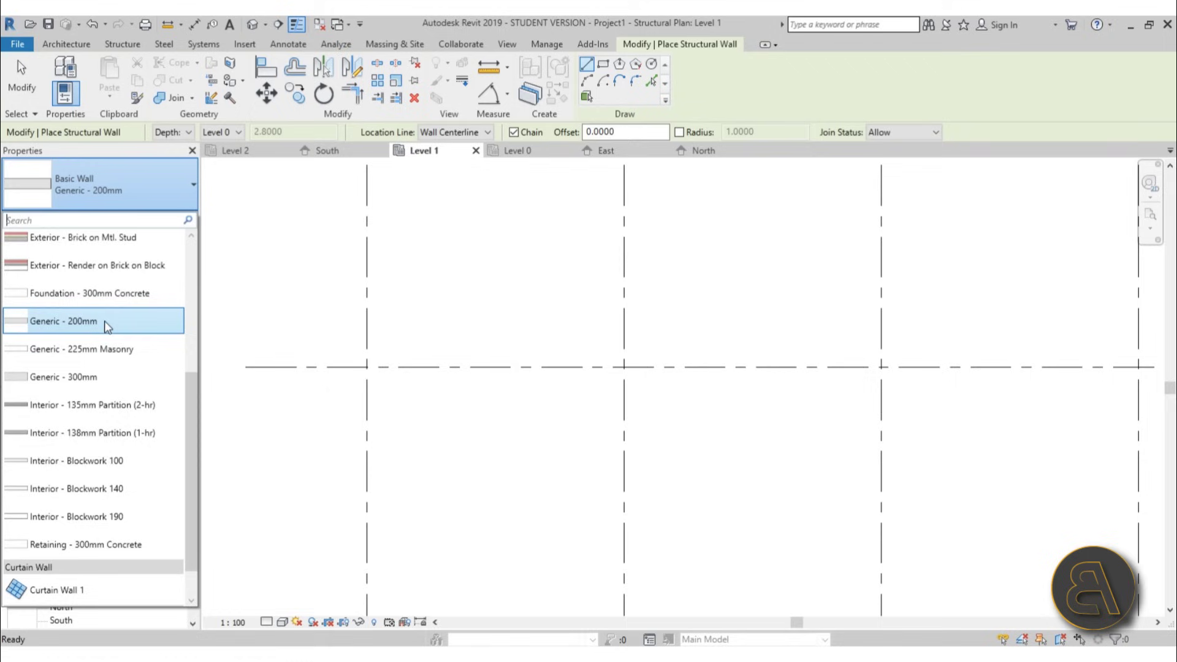
pyautogui.click(113, 47)
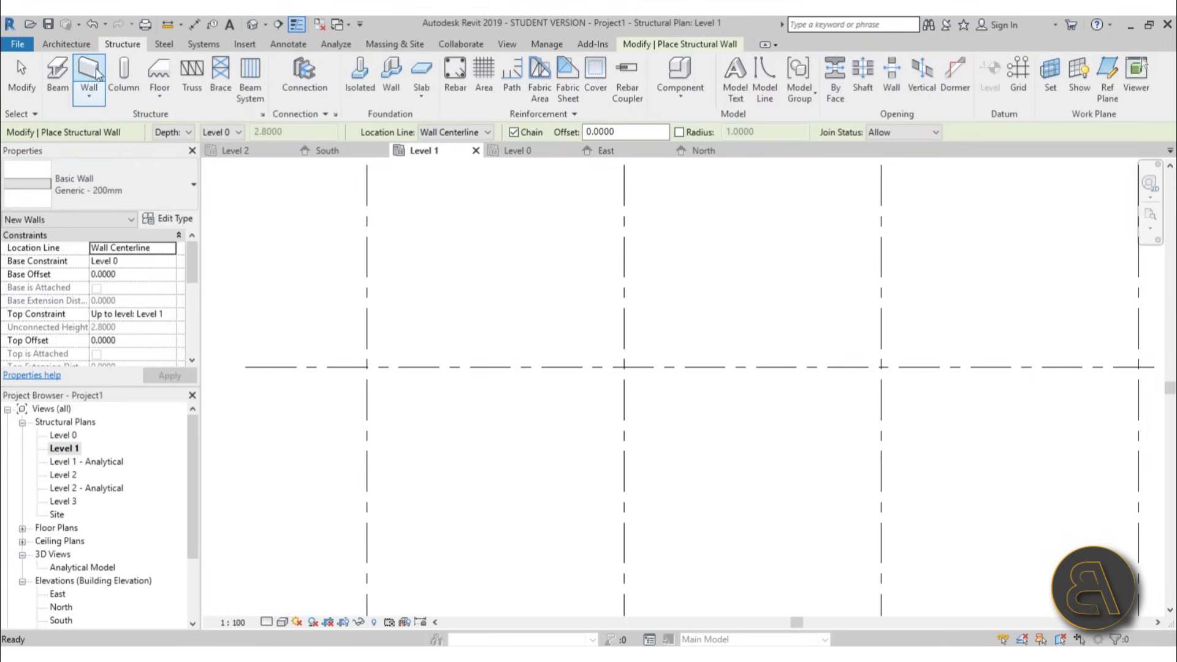
pyautogui.click(99, 178)
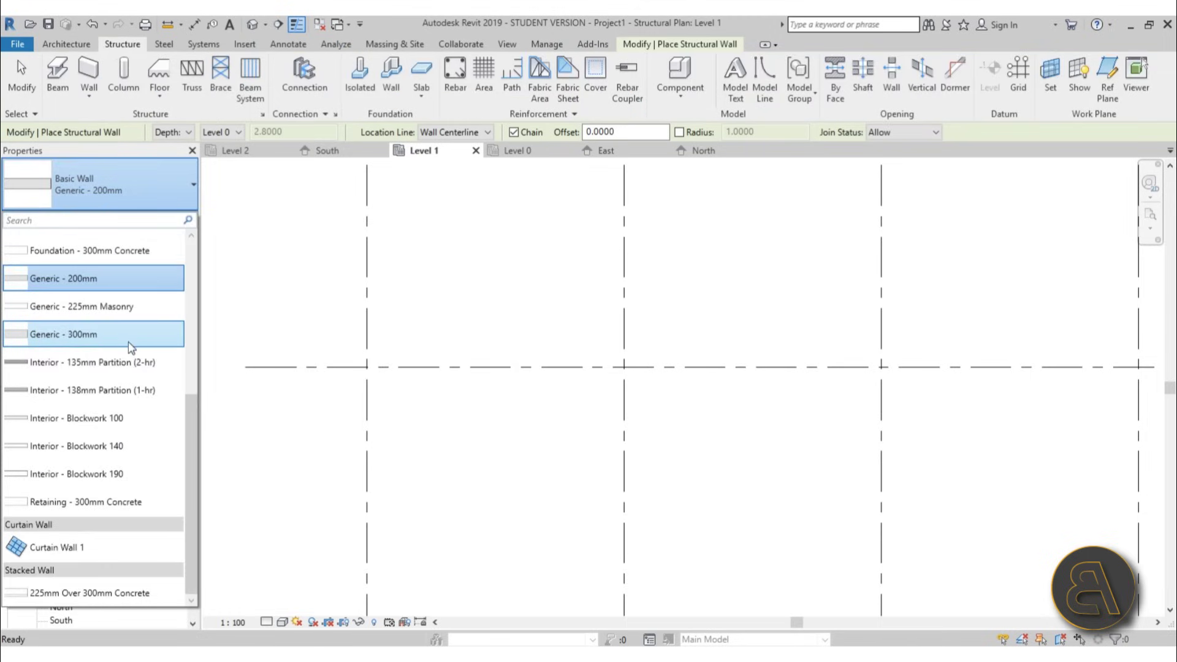
pyautogui.click(76, 336)
pyautogui.scroll(-3, 452, 320)
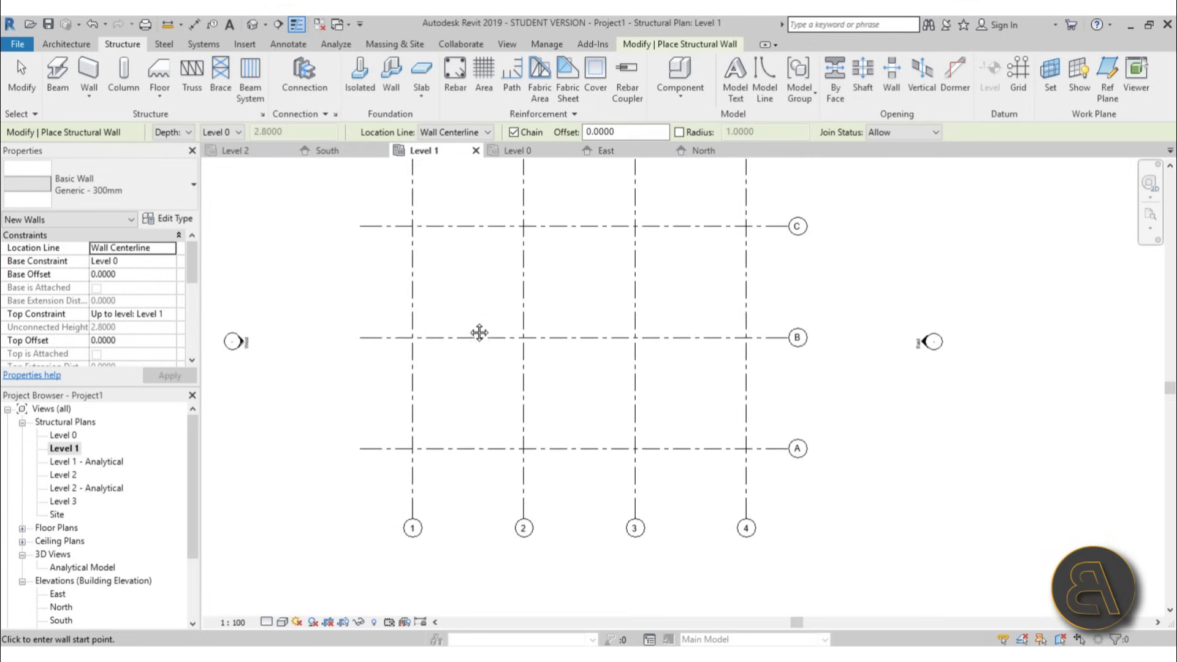
pyautogui.scroll(-2, 441, 356)
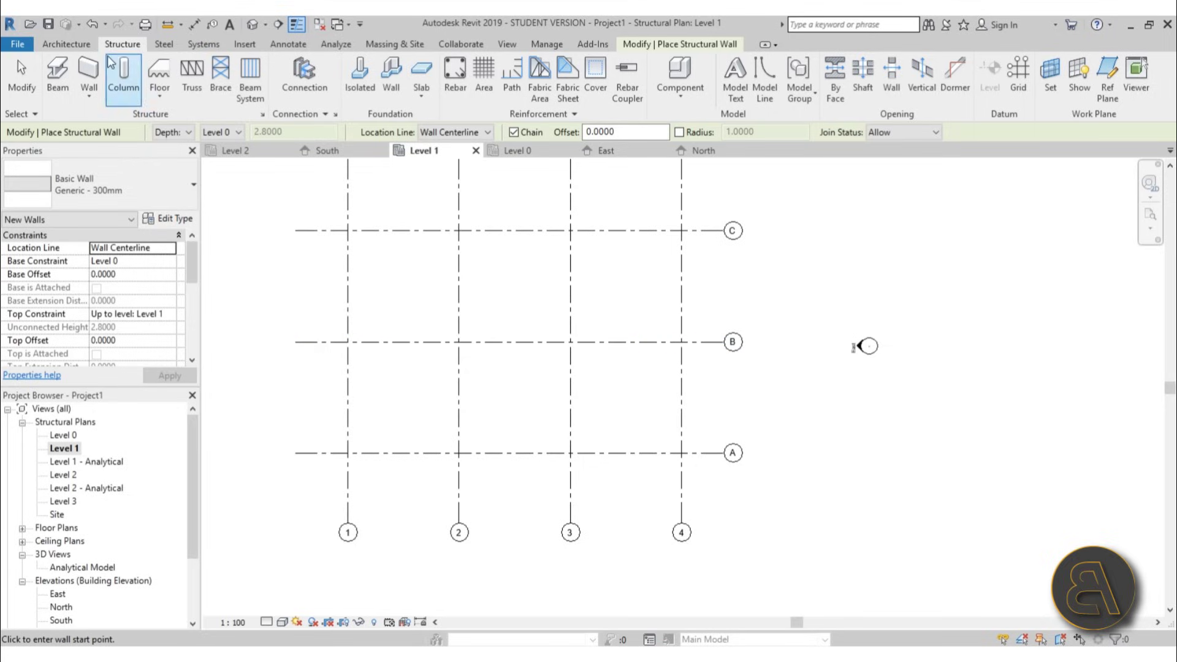
# Step: Draw a rectangle of Generic - 300mm structural walls in the bay between grids 1 and 2 and grids A and B
pyautogui.click(661, 44)
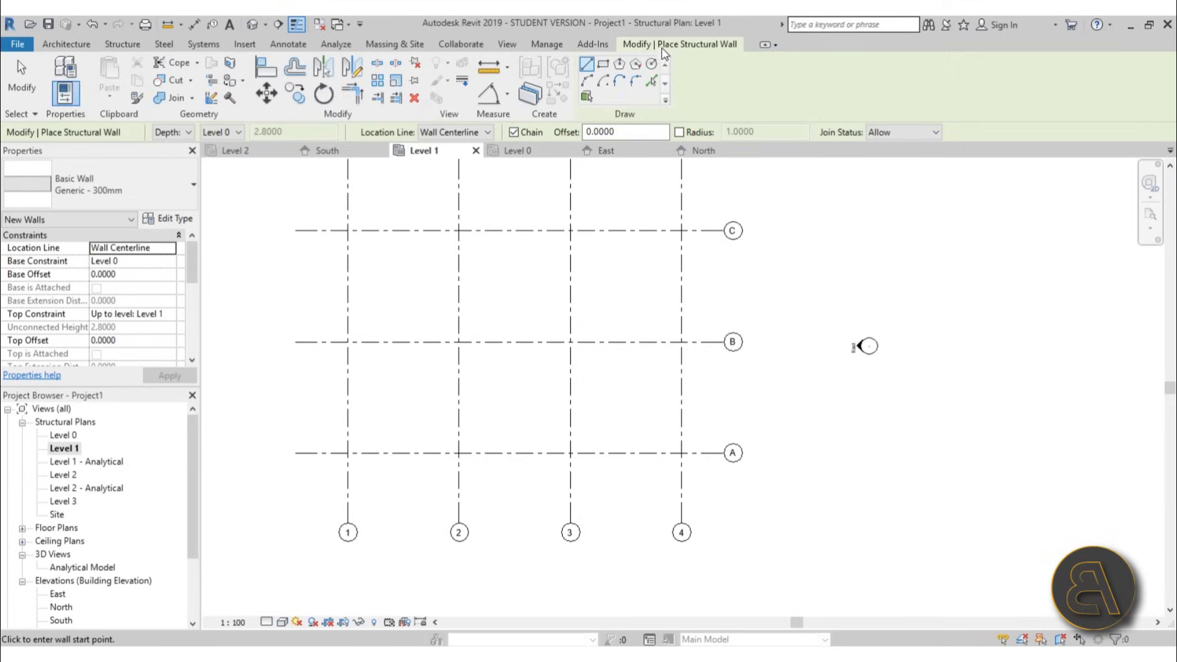
pyautogui.click(604, 65)
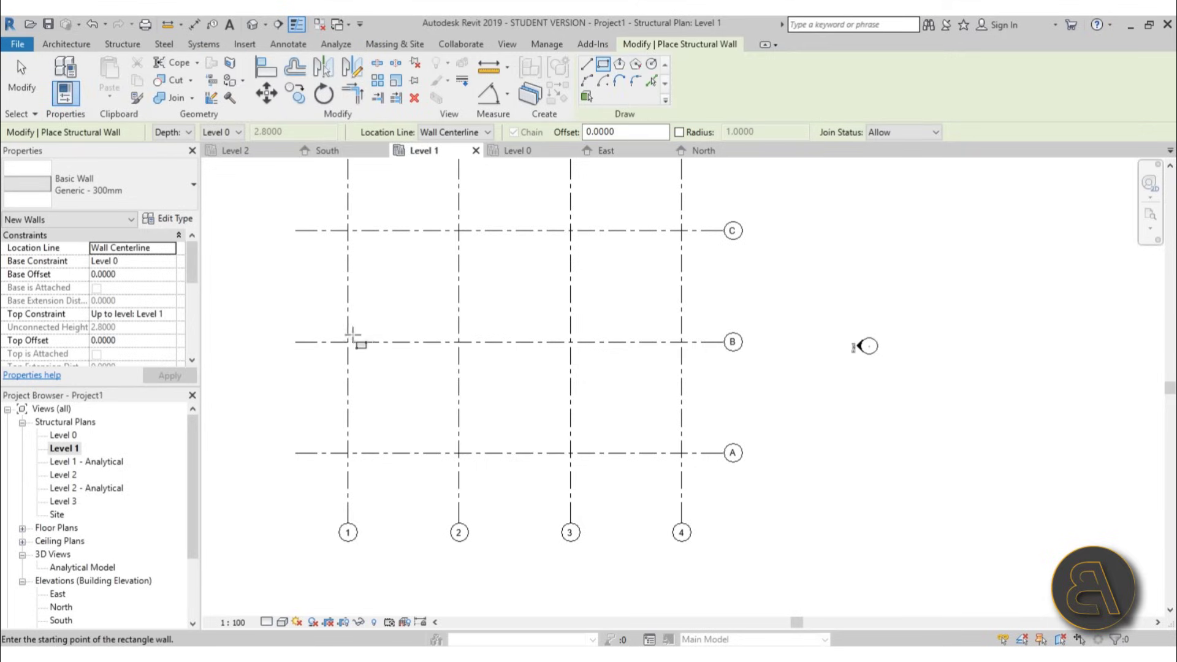
pyautogui.click(348, 341)
pyautogui.click(459, 453)
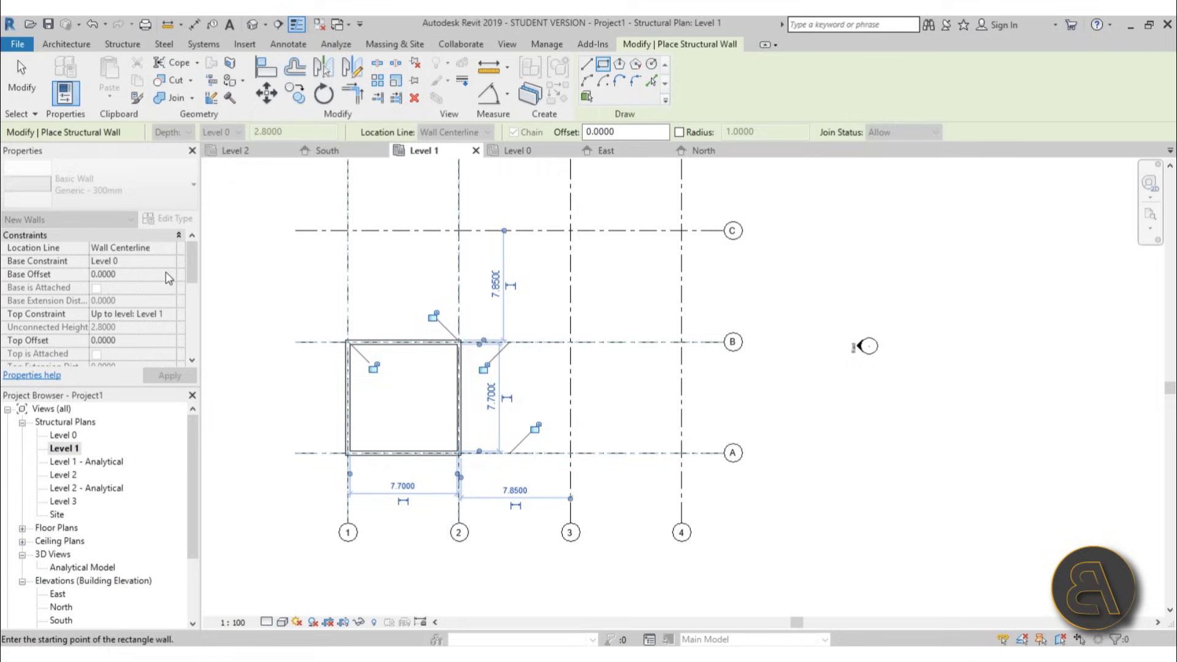
pyautogui.press('Escape')
pyautogui.press('Escape')
# Step: In the 3D view, select the four connected walls and constrain them from Level 0 up to Level 3
pyautogui.click(252, 26)
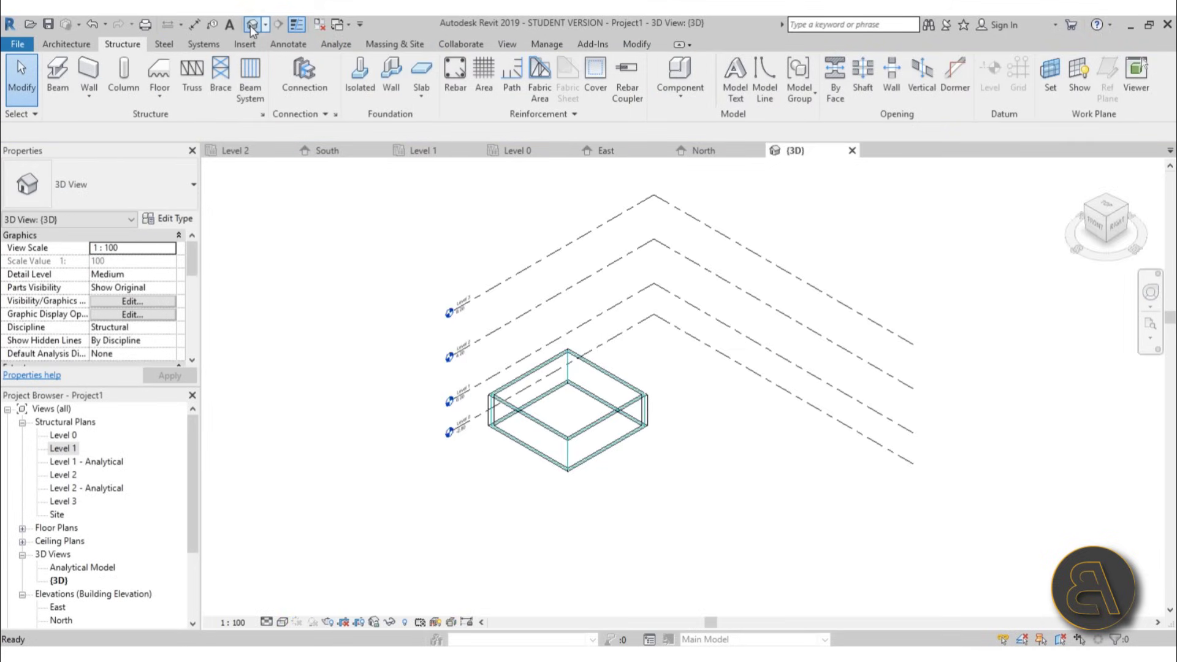
pyautogui.press('Tab')
pyautogui.click(607, 421)
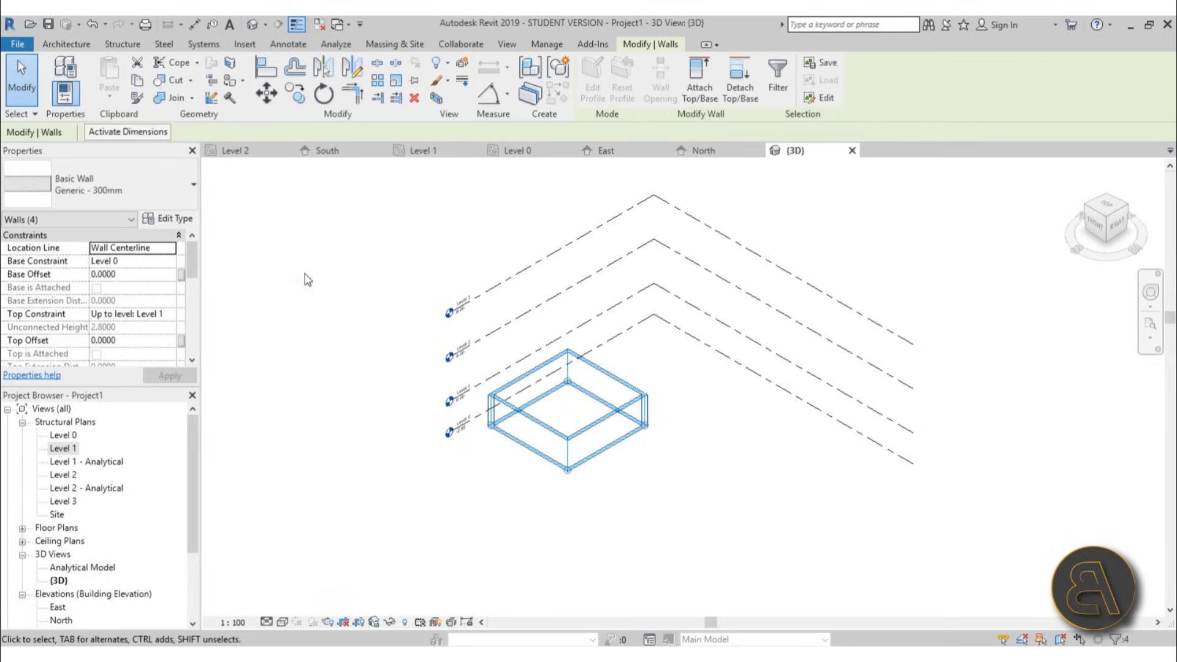
pyautogui.click(169, 322)
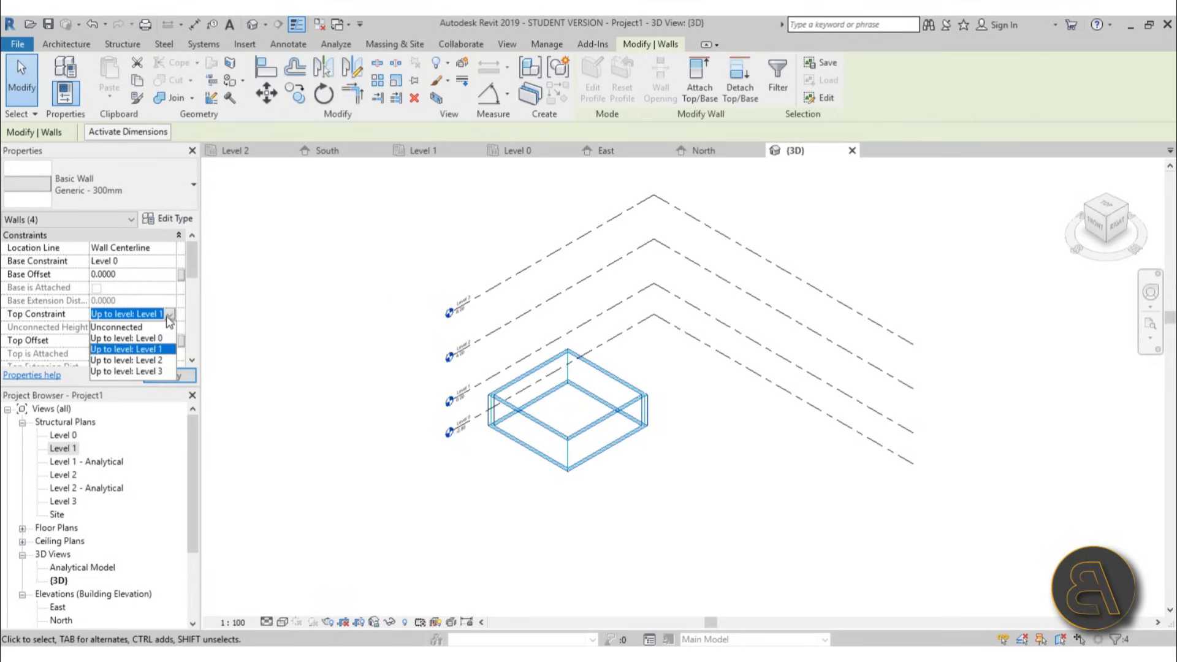
pyautogui.click(148, 372)
pyautogui.click(170, 261)
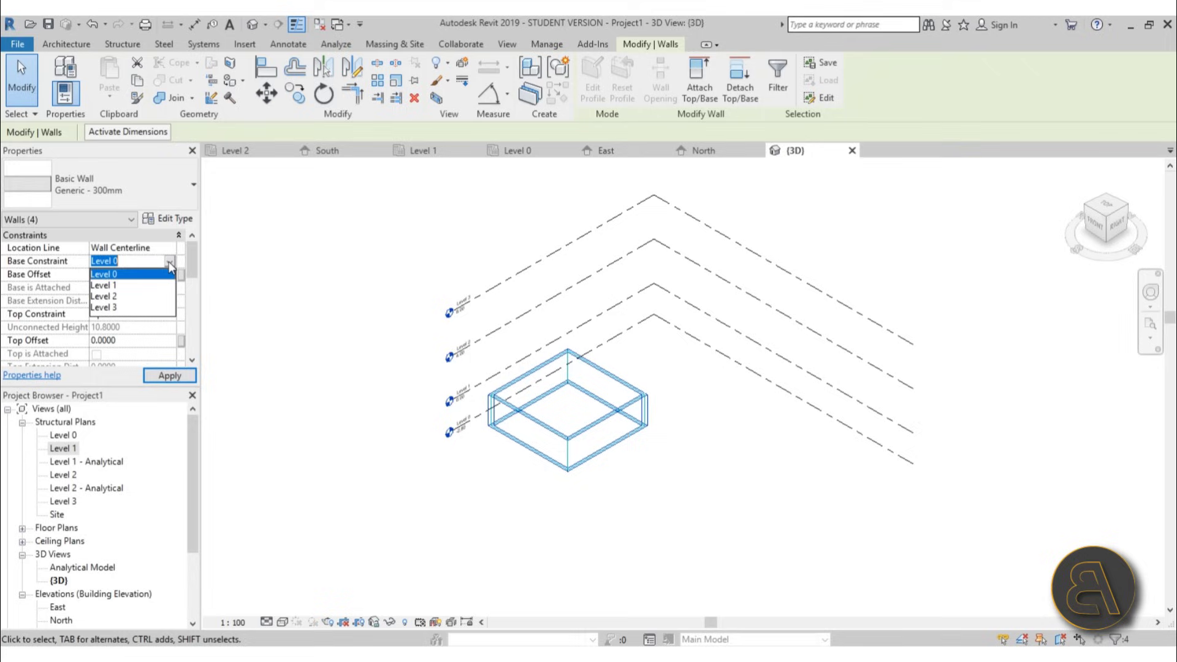
pyautogui.click(147, 275)
pyautogui.click(169, 376)
pyautogui.click(709, 519)
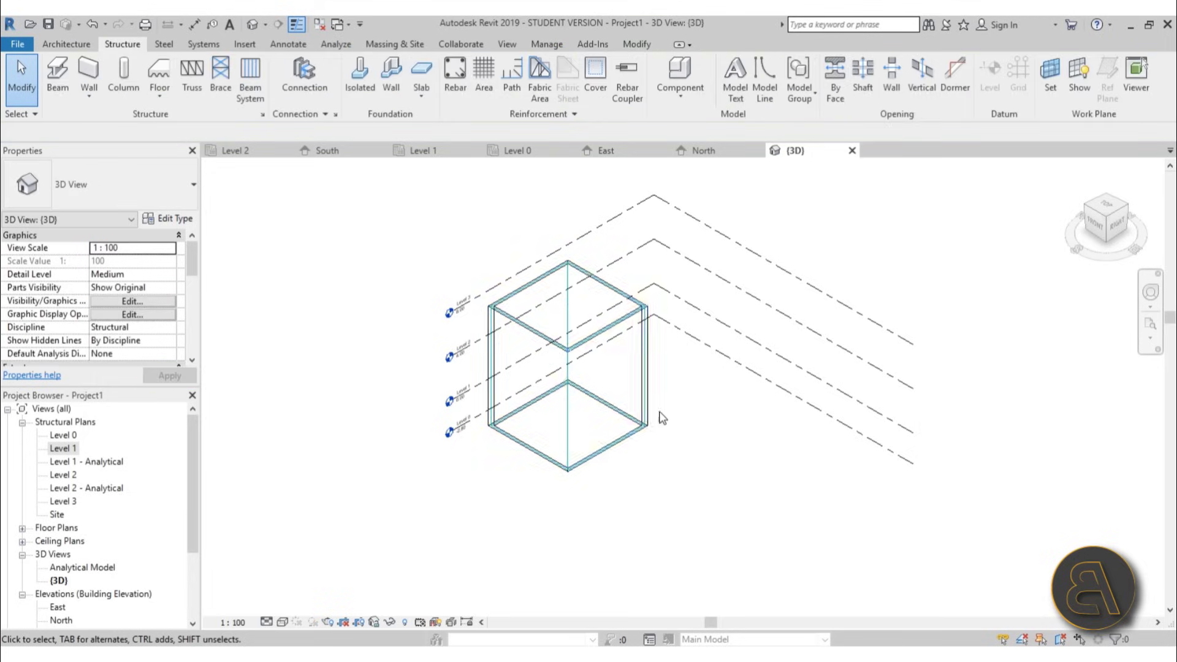
pyautogui.keyDown('shift'); pyautogui.moveTo(710, 486); pyautogui.dragTo(734, 488, button='middle'); pyautogui.keyUp('shift')
# Step: On the Level 1 structural plan, place a UB406x178x60 universal beam along grid 1 from grid B to grid C
pyautogui.doubleClick(75, 453)
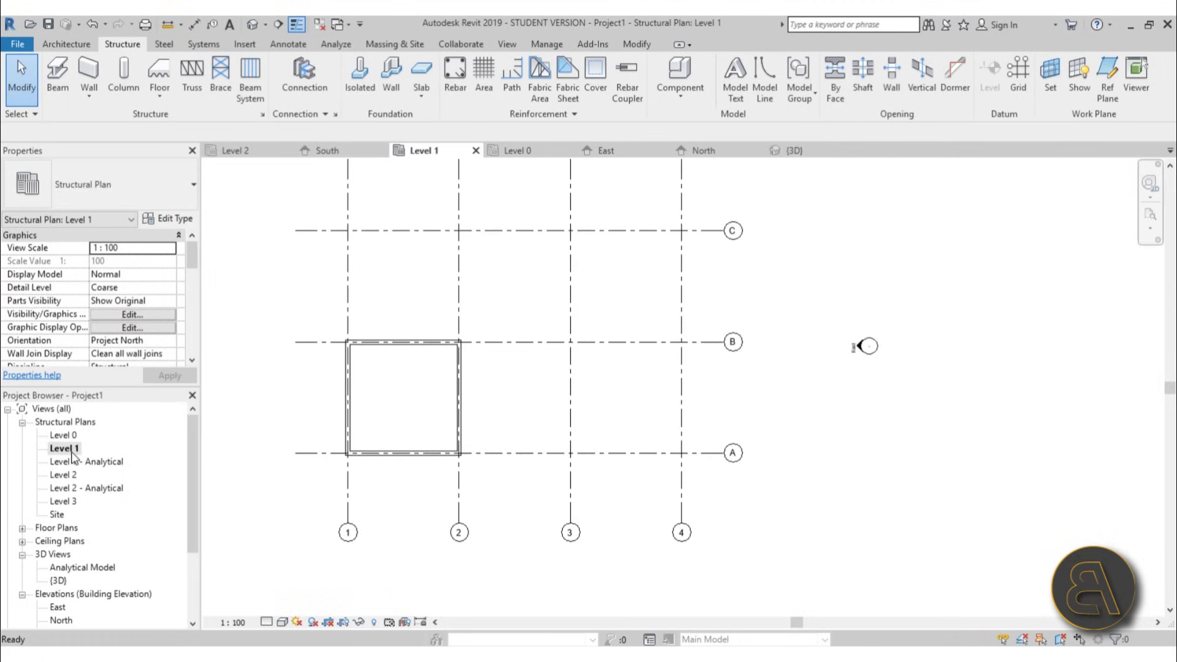
pyautogui.scroll(-1, 492, 388)
pyautogui.moveTo(492, 388); pyautogui.dragTo(533, 429, button='middle')
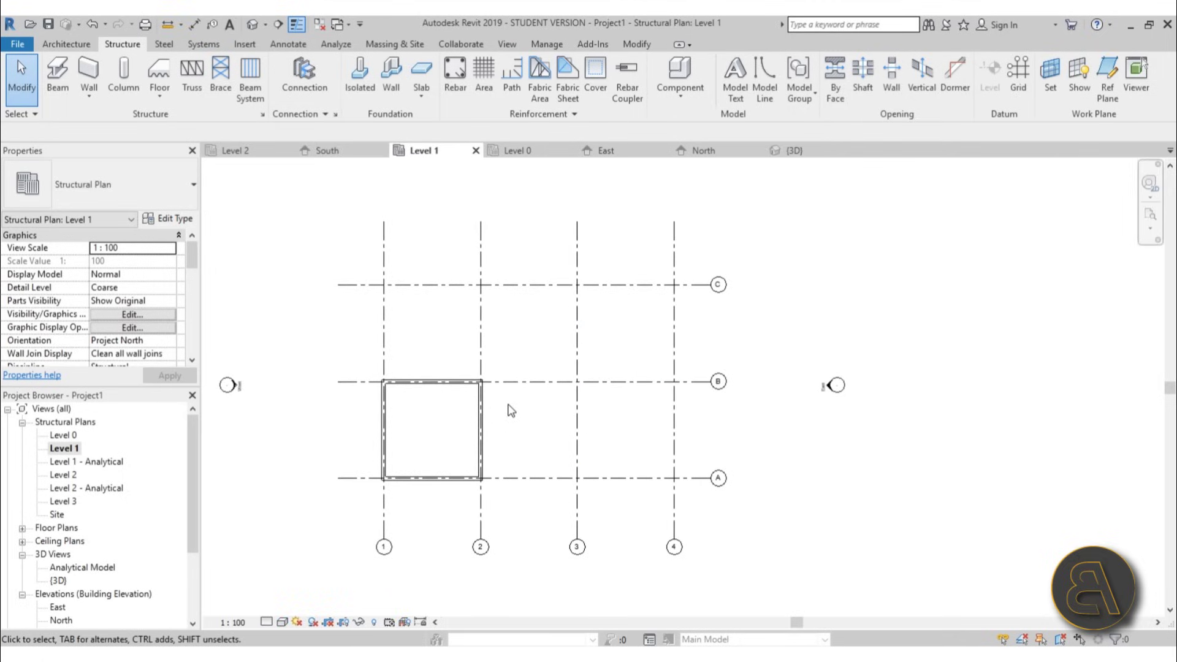
pyautogui.click(61, 72)
pyautogui.click(119, 189)
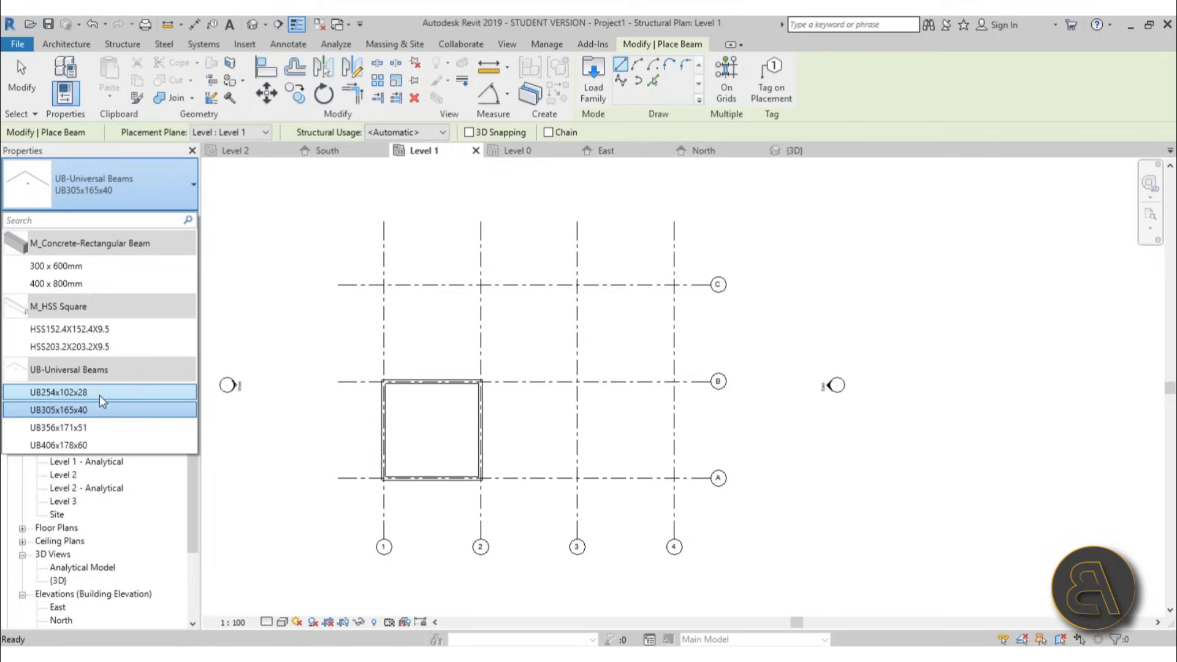
pyautogui.click(99, 447)
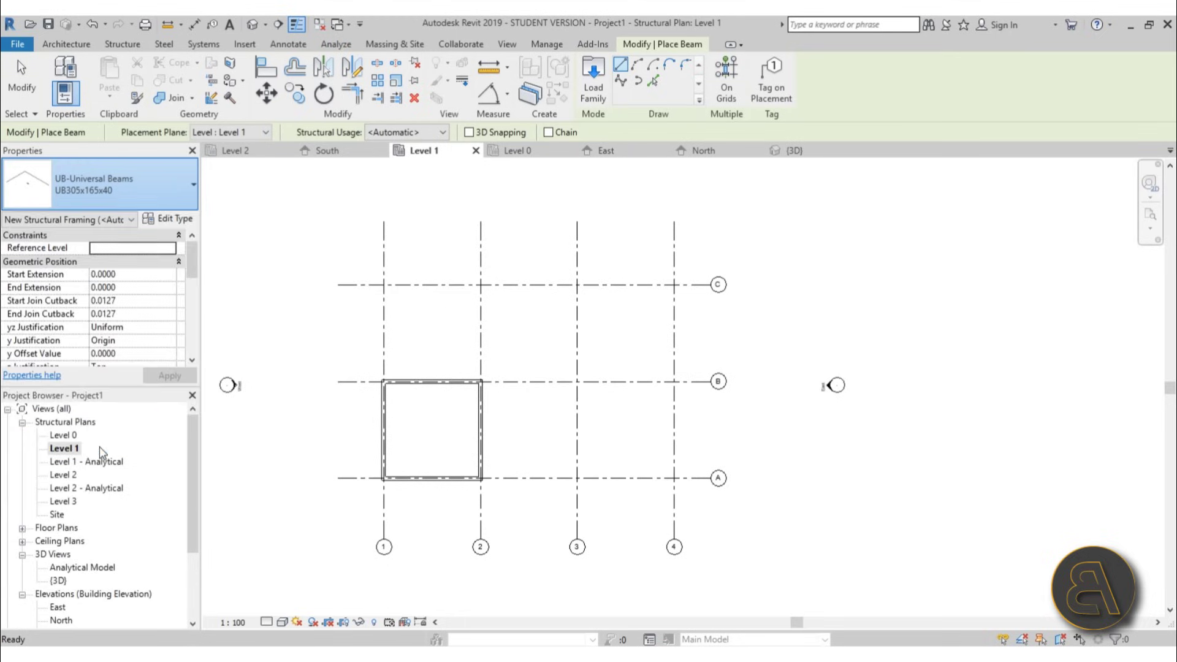
pyautogui.scroll(2, 426, 311)
pyautogui.scroll(2, 351, 426)
pyautogui.click(351, 439)
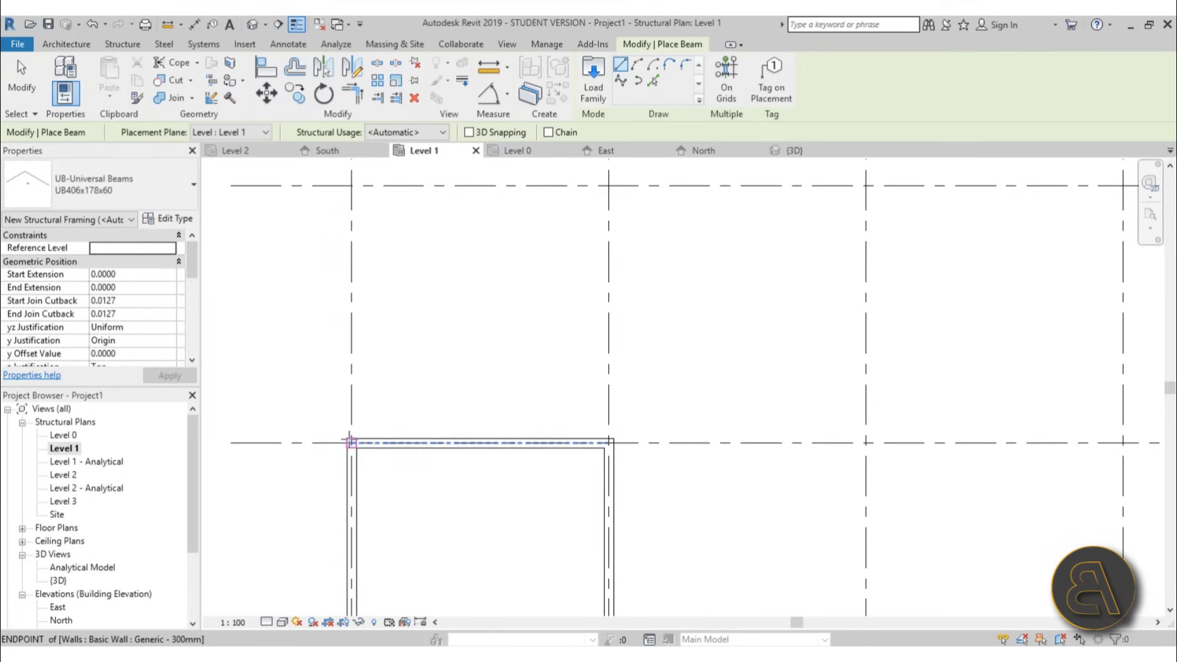
pyautogui.click(354, 190)
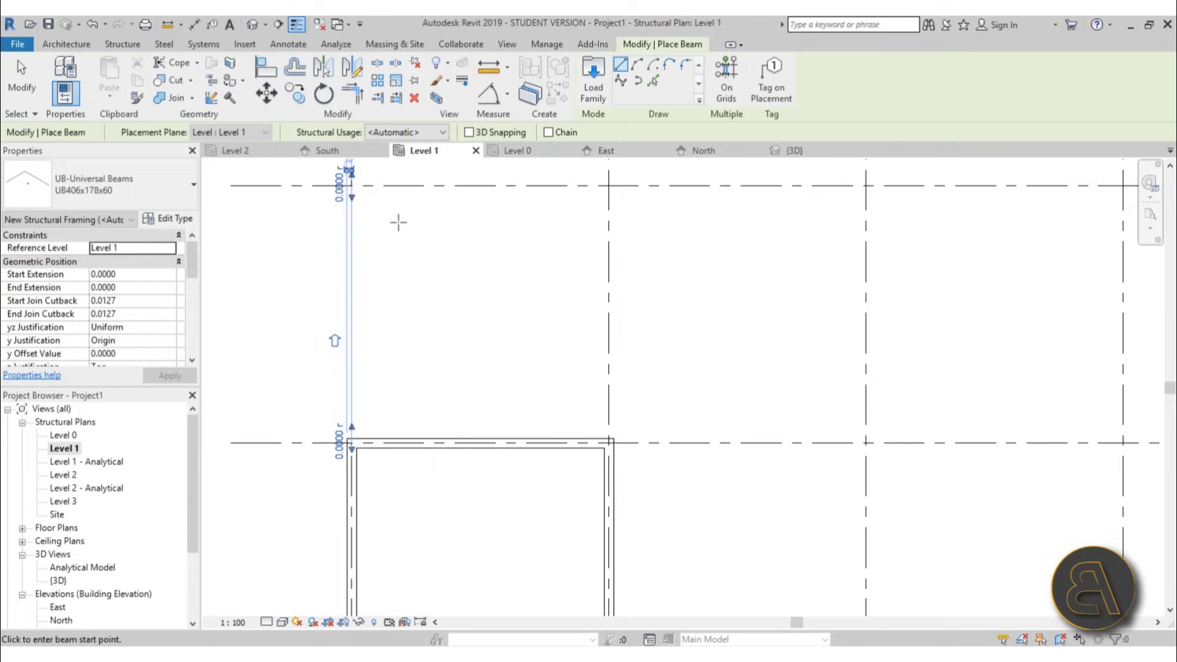
# Step: Set the detail level of the Level 1 structural plan to Fine and check the beam's flange lines
pyautogui.scroll(-2, 388, 344)
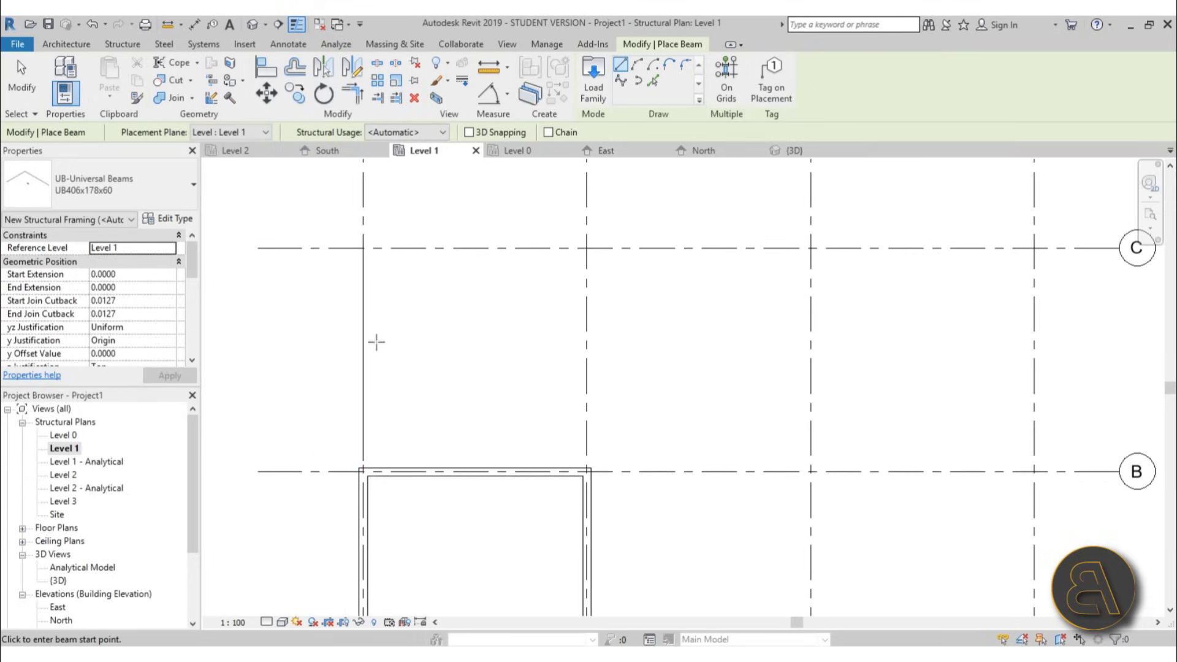
pyautogui.scroll(-1, 412, 402)
pyautogui.scroll(3, 412, 388)
pyautogui.moveTo(412, 388); pyautogui.dragTo(418, 424, button='middle')
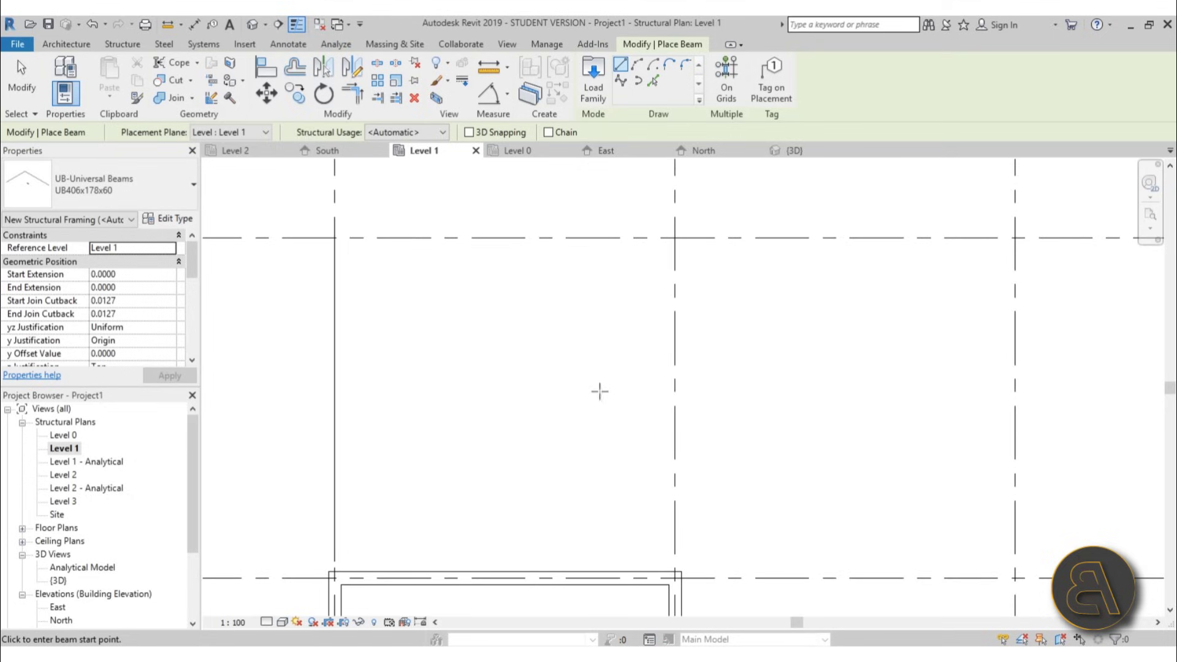
pyautogui.click(283, 606)
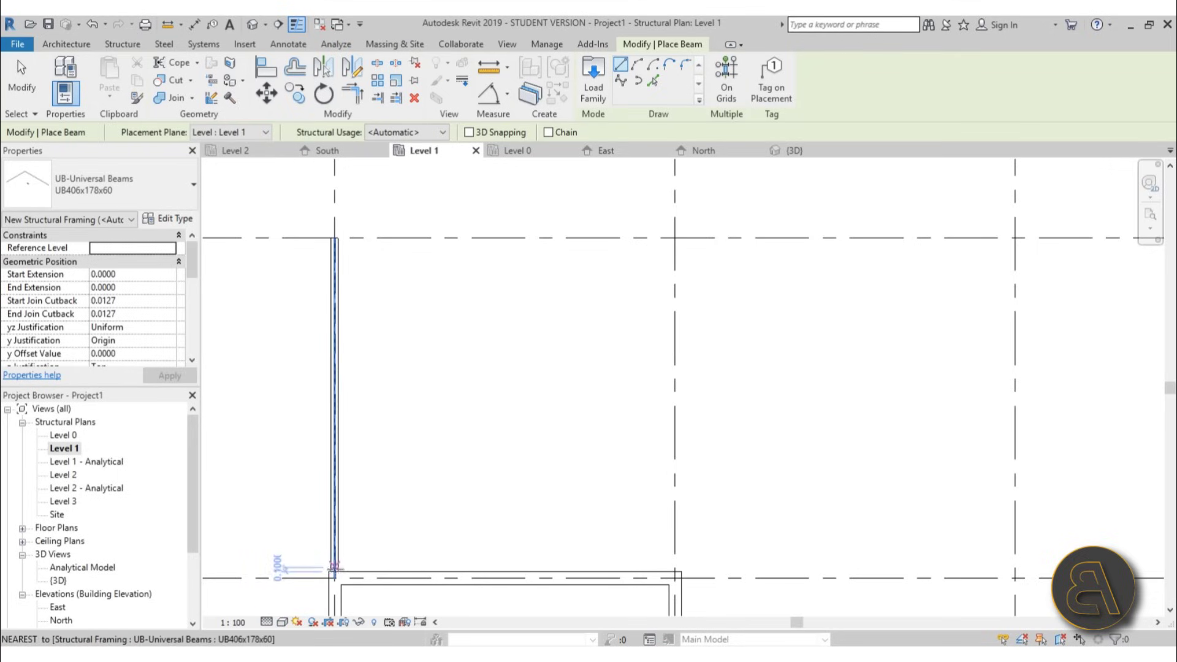
pyautogui.scroll(2, 331, 567)
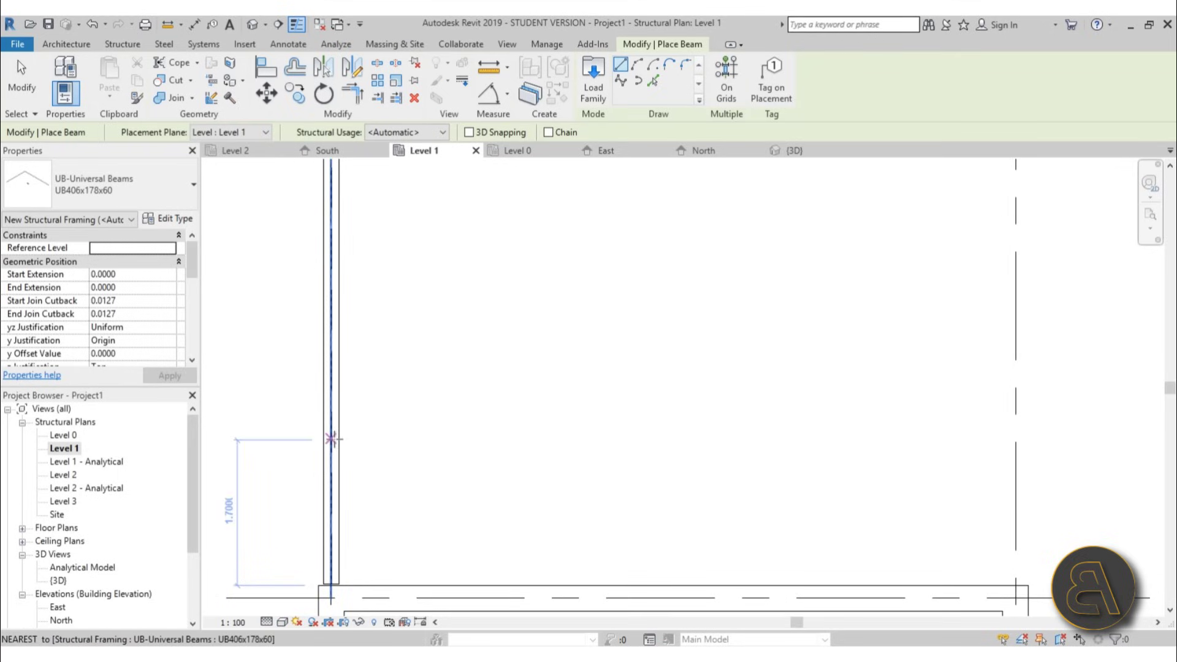
pyautogui.scroll(-4, 357, 436)
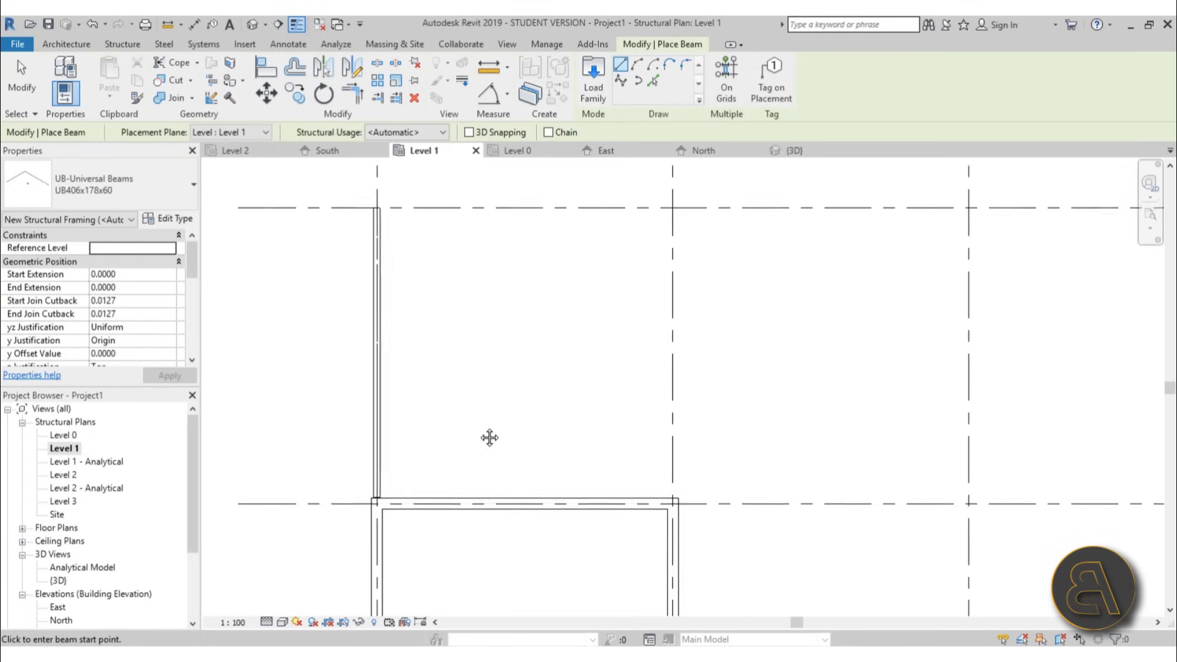
# Step: Place a UB406x178x60 beam along grid 2 from grid B to grid C
pyautogui.click(599, 556)
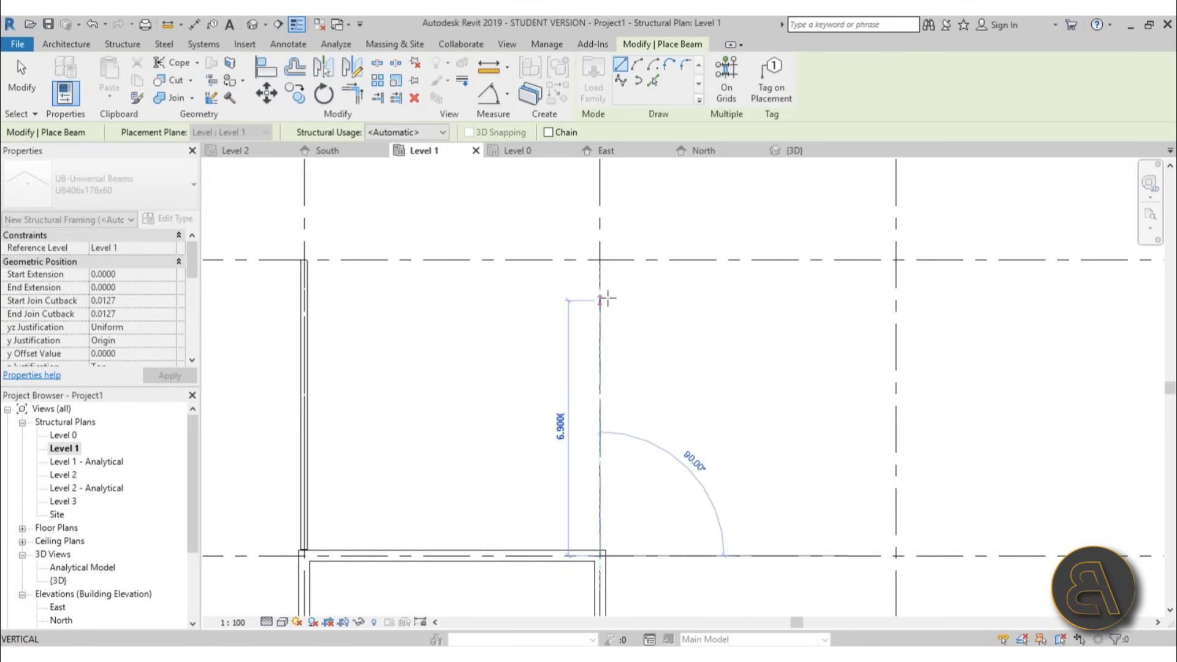
pyautogui.click(600, 260)
pyautogui.scroll(-1, 651, 341)
pyautogui.moveTo(651, 341); pyautogui.dragTo(438, 288, button='middle')
pyautogui.scroll(-2, 437, 289)
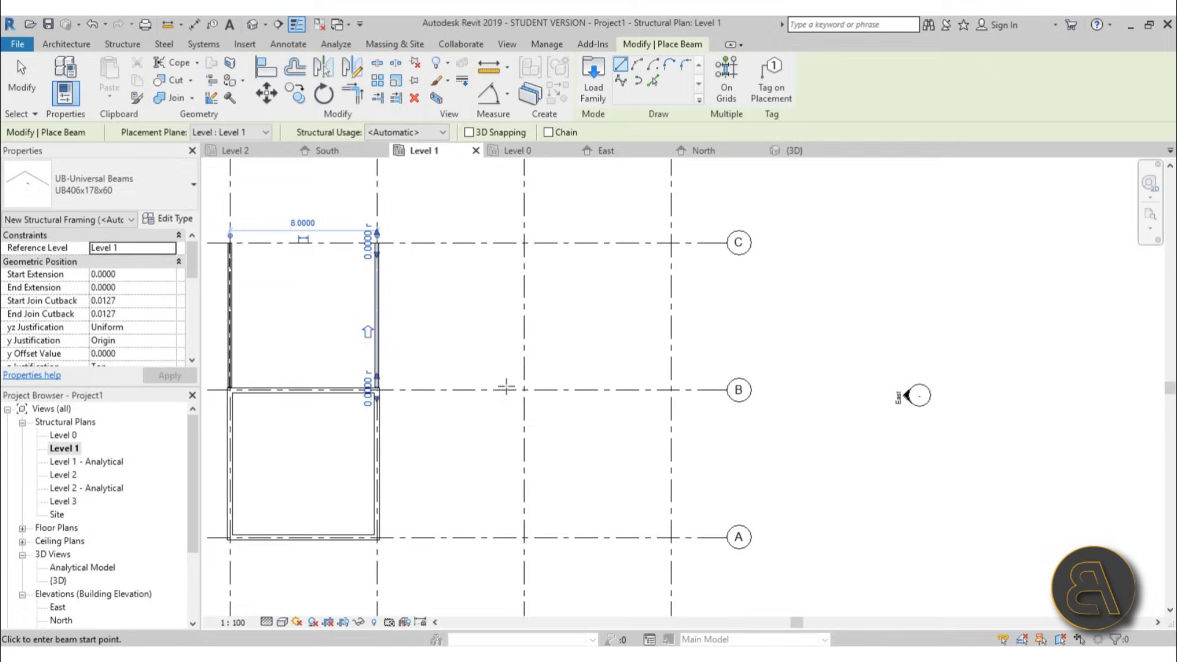
# Step: Place UB406x178x60 beams along grids 3 and 4, each running from grid A to grid C
pyautogui.click(524, 537)
pyautogui.click(524, 242)
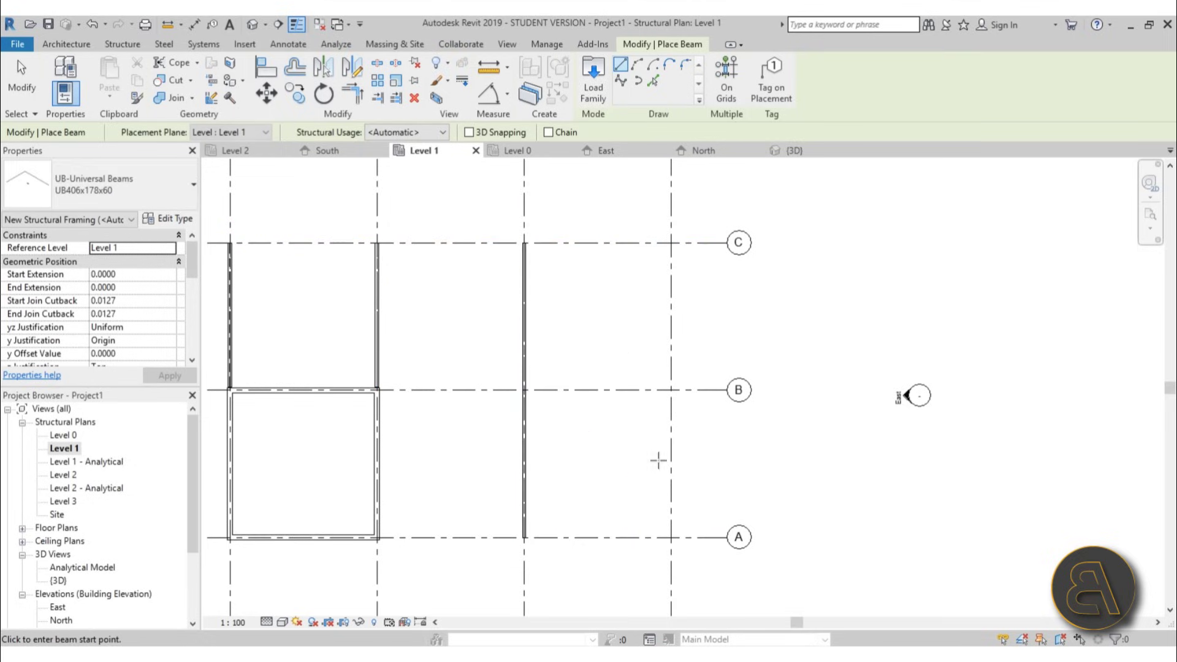
pyautogui.click(671, 538)
pyautogui.click(672, 243)
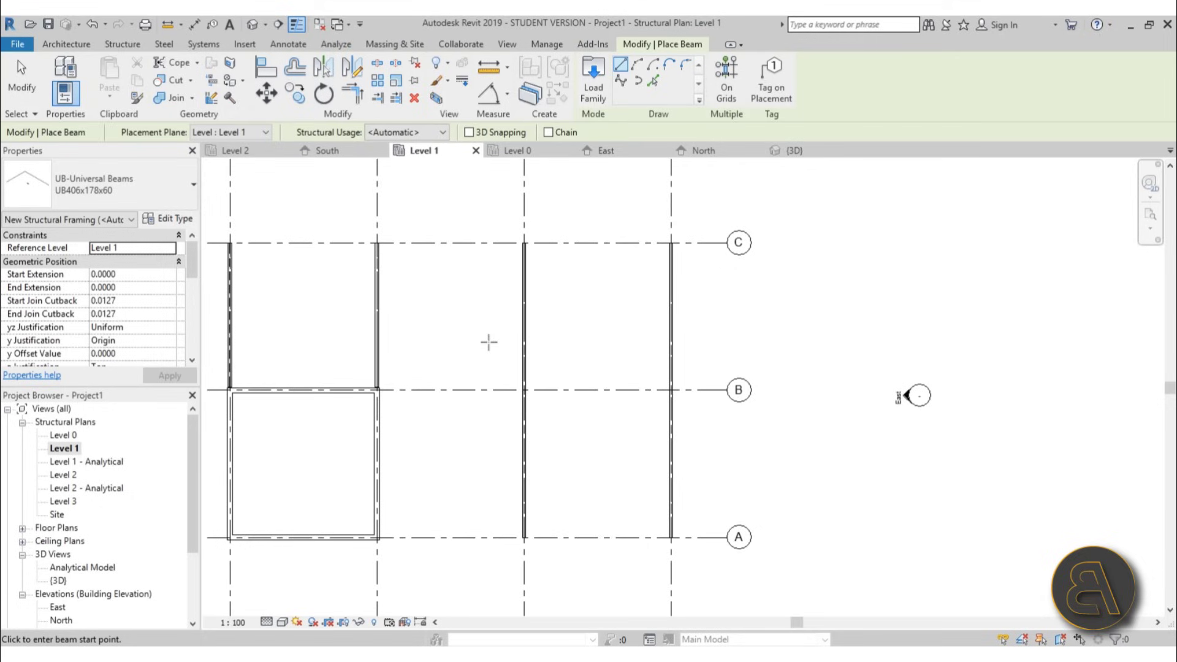
pyautogui.scroll(-2, 488, 342)
pyautogui.moveTo(507, 336); pyautogui.dragTo(508, 375, button='middle')
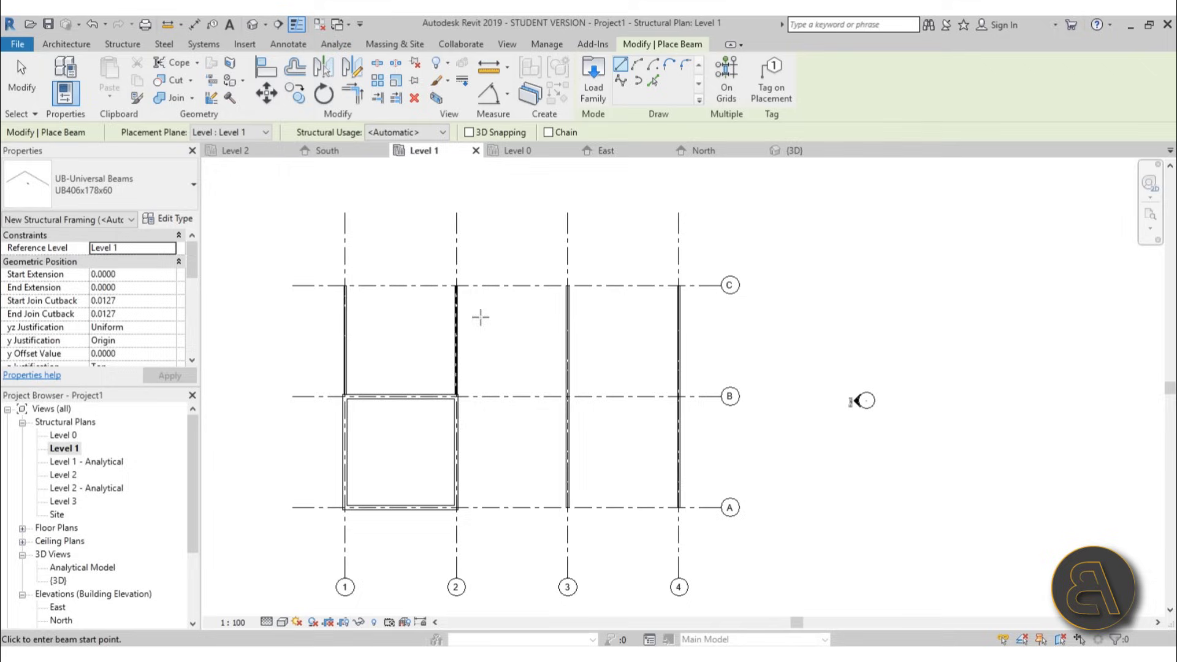
# Step: Place vertical UC305x305x97 structural columns where grid C crosses grids 1 and 2, with depth down to Level 0
pyautogui.click(120, 45)
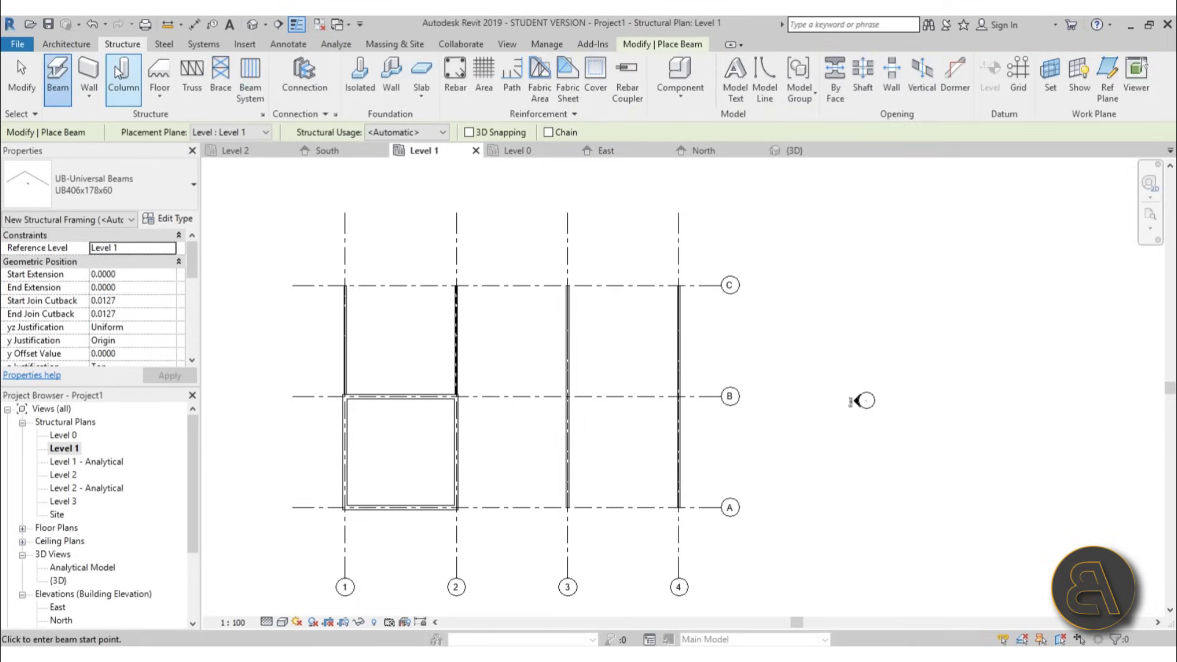
pyautogui.click(118, 70)
pyautogui.click(126, 185)
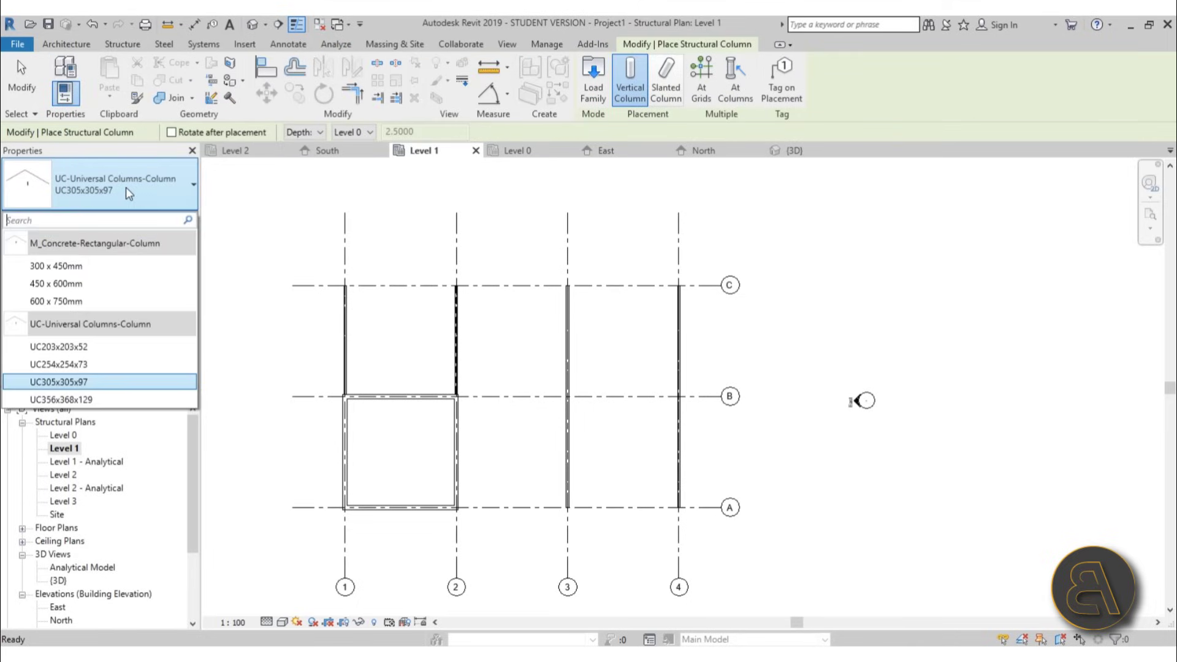
pyautogui.click(64, 383)
pyautogui.scroll(5, 344, 286)
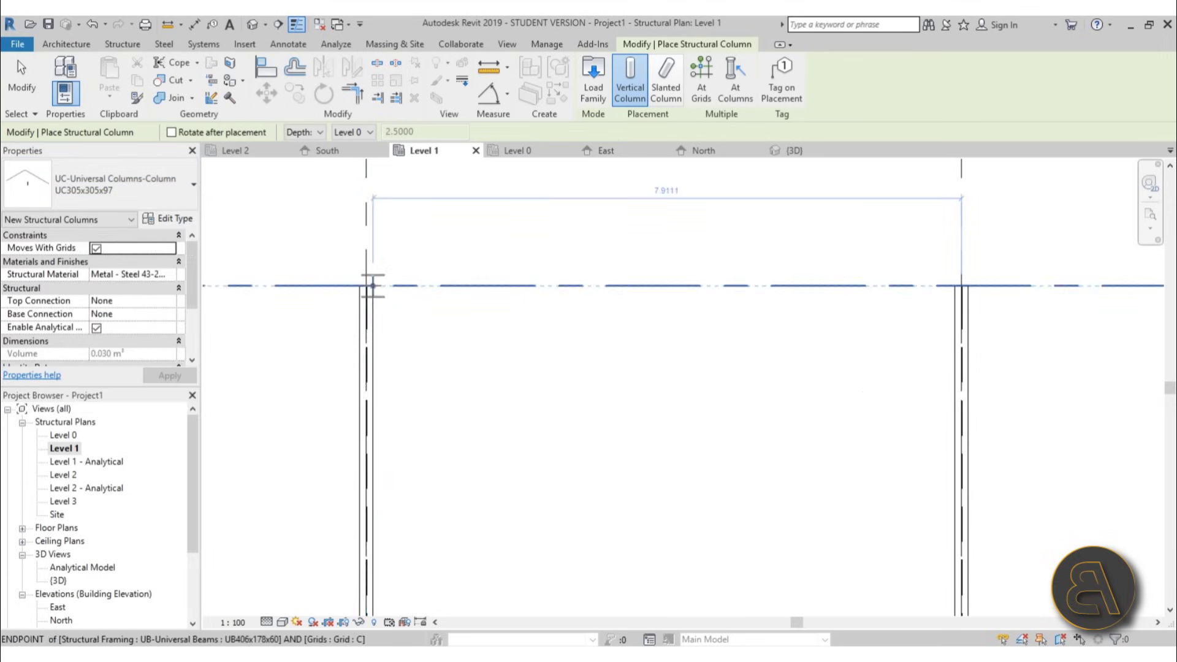
pyautogui.click(367, 286)
pyautogui.moveTo(759, 329); pyautogui.dragTo(447, 329, button='middle')
pyautogui.click(652, 283)
# Step: Place UC305x305x97 columns where grids C and B cross grids 3 and 4
pyautogui.scroll(-5, 790, 350)
pyautogui.moveTo(795, 363); pyautogui.dragTo(343, 351, button='middle')
pyautogui.scroll(3, 536, 320)
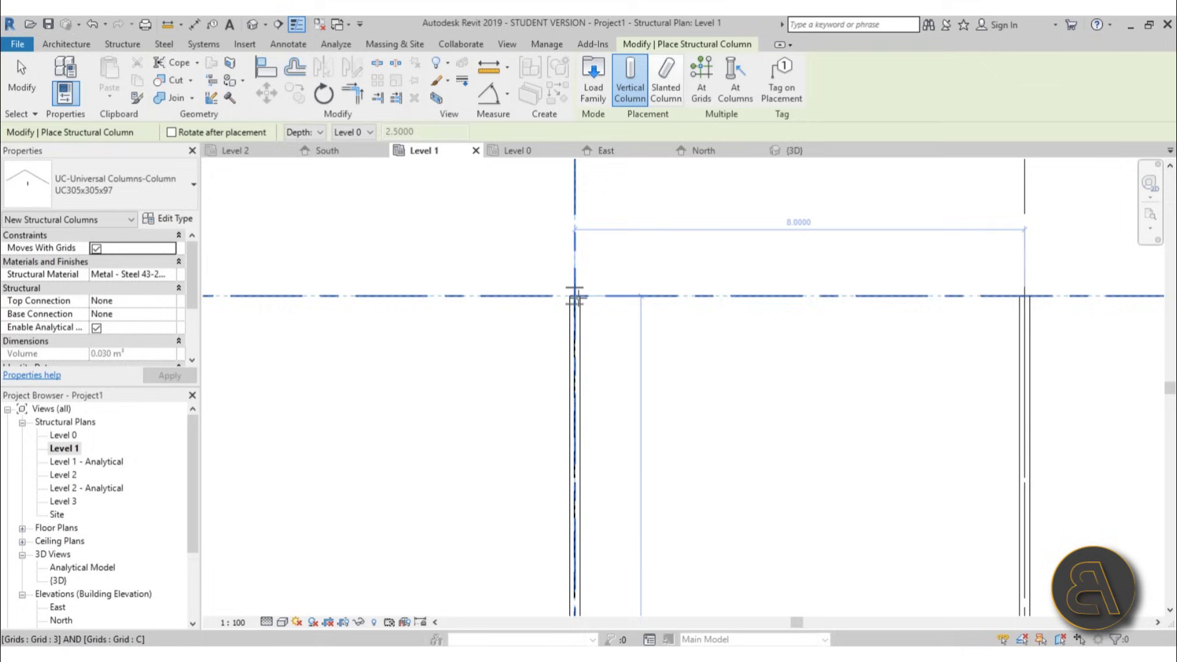
pyautogui.scroll(-3, 639, 251)
pyautogui.moveTo(640, 251); pyautogui.dragTo(590, 147, button='middle')
pyautogui.scroll(4, 514, 322)
pyautogui.click(573, 267)
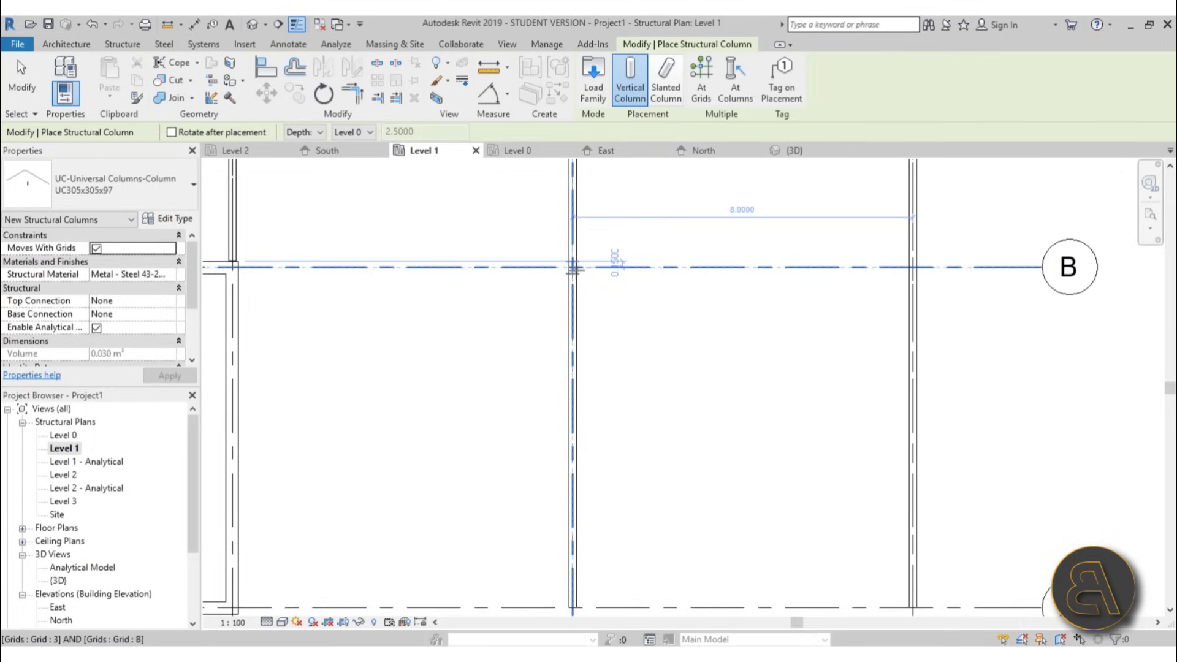
pyautogui.click(913, 267)
# Step: Place UC305x305x97 columns where grid A crosses grids 3 and 4, and finish column placement
pyautogui.scroll(-3, 582, 341)
pyautogui.moveTo(582, 341); pyautogui.dragTo(511, 210, button='middle')
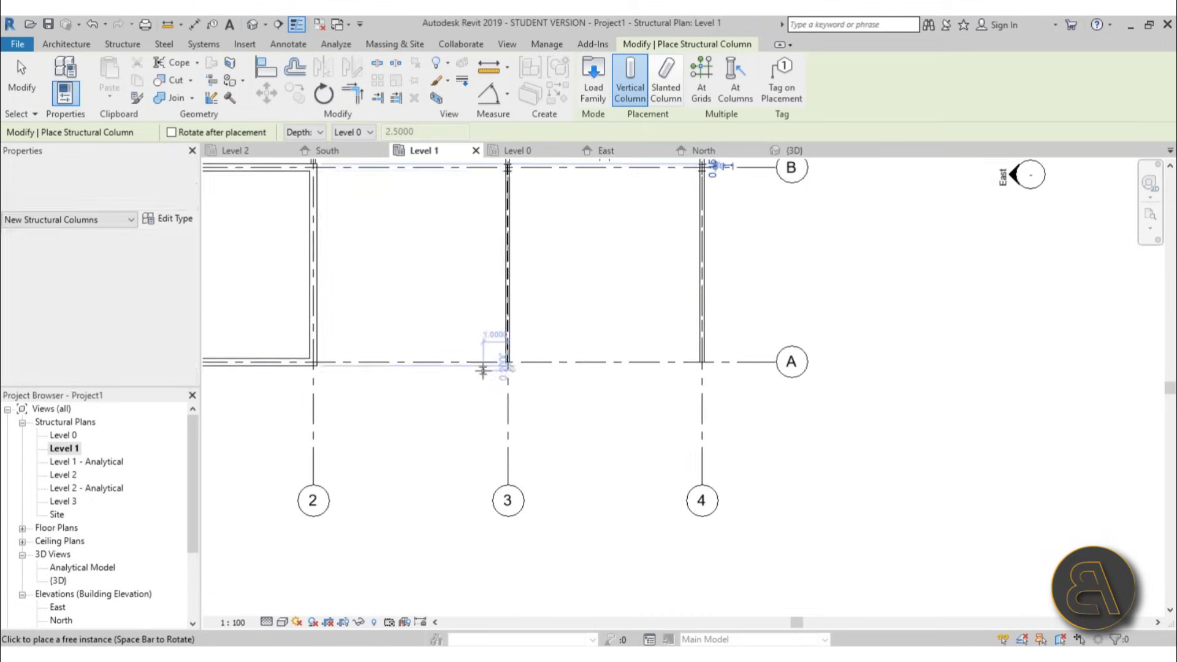
pyautogui.scroll(3, 481, 371)
pyautogui.click(532, 353)
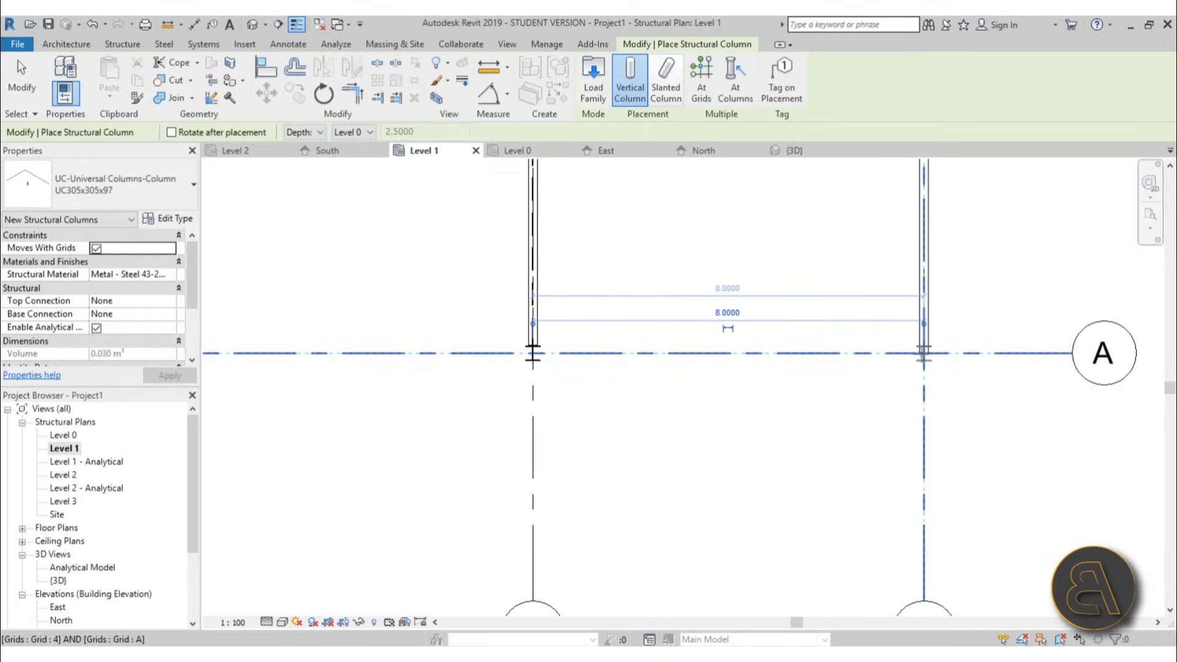
pyautogui.scroll(-3, 644, 369)
pyautogui.press('Escape')
pyautogui.scroll(-2, 623, 344)
pyautogui.moveTo(622, 343); pyautogui.dragTo(542, 354, button='middle')
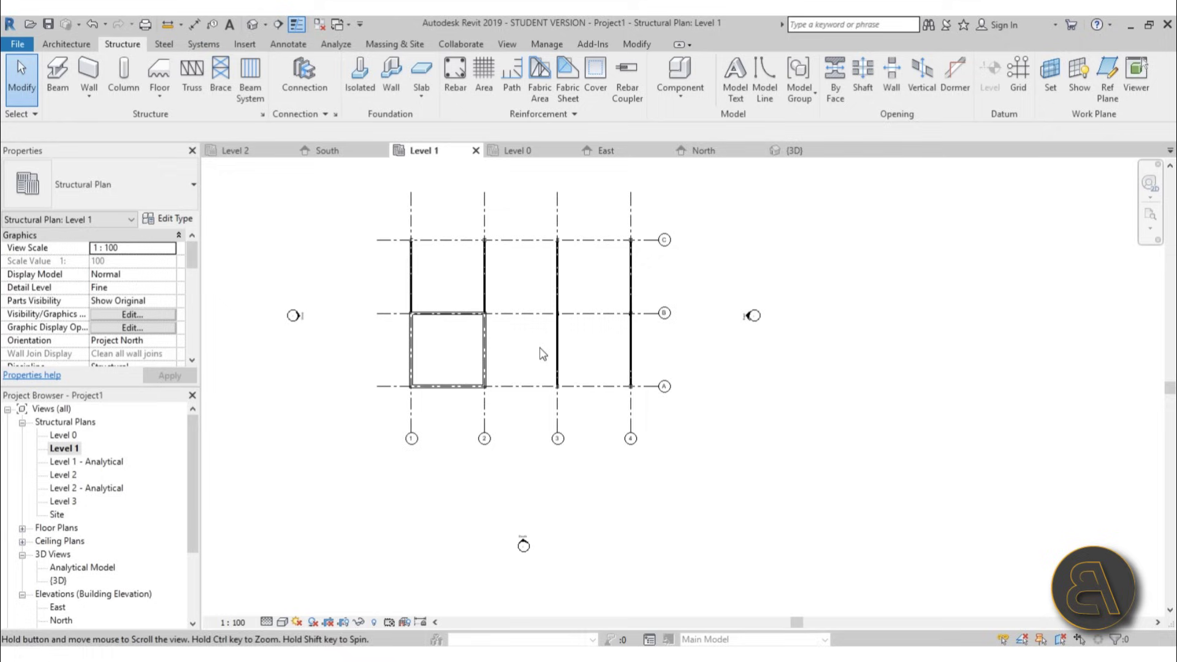
# Step: In the 3D view, select the whole model and filter the selection down to Structural Columns only
pyautogui.click(256, 28)
pyautogui.moveTo(699, 357)
pyautogui.keyDown('shift'); pyautogui.mouseDown(button='middle')
pyautogui.moveTo(650, 358)
pyautogui.moveTo(698, 358)
pyautogui.mouseUp(button='middle'); pyautogui.keyUp('shift')
pyautogui.moveTo(417, 226); pyautogui.dragTo(960, 616)
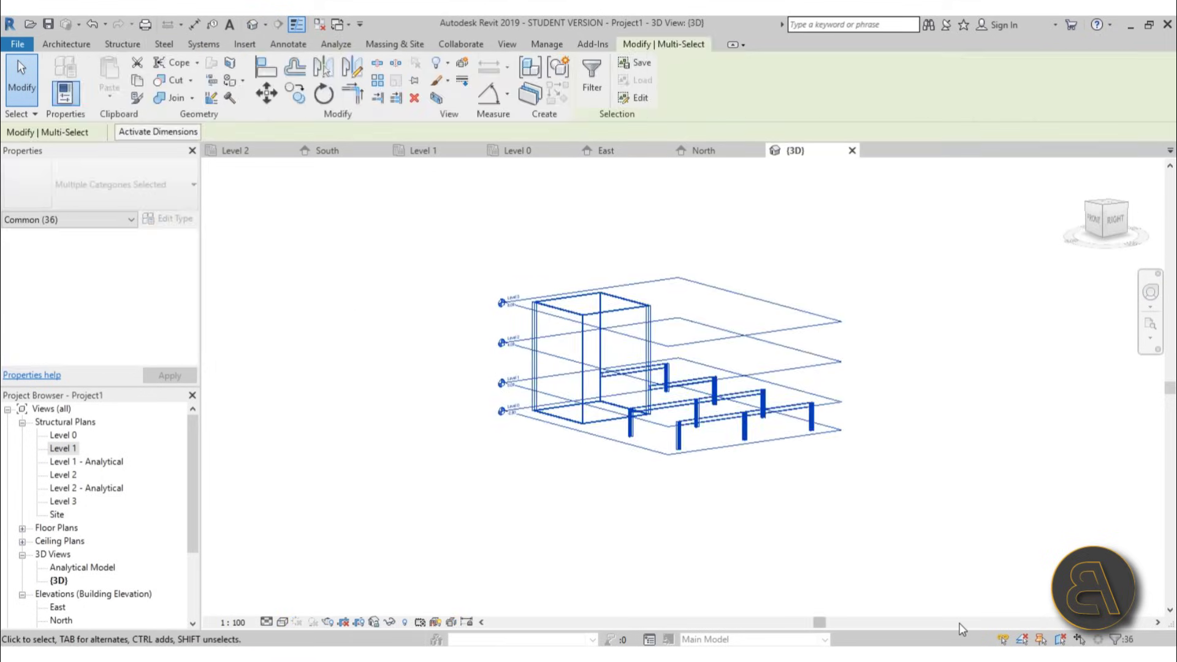
pyautogui.click(581, 81)
pyautogui.click(399, 265)
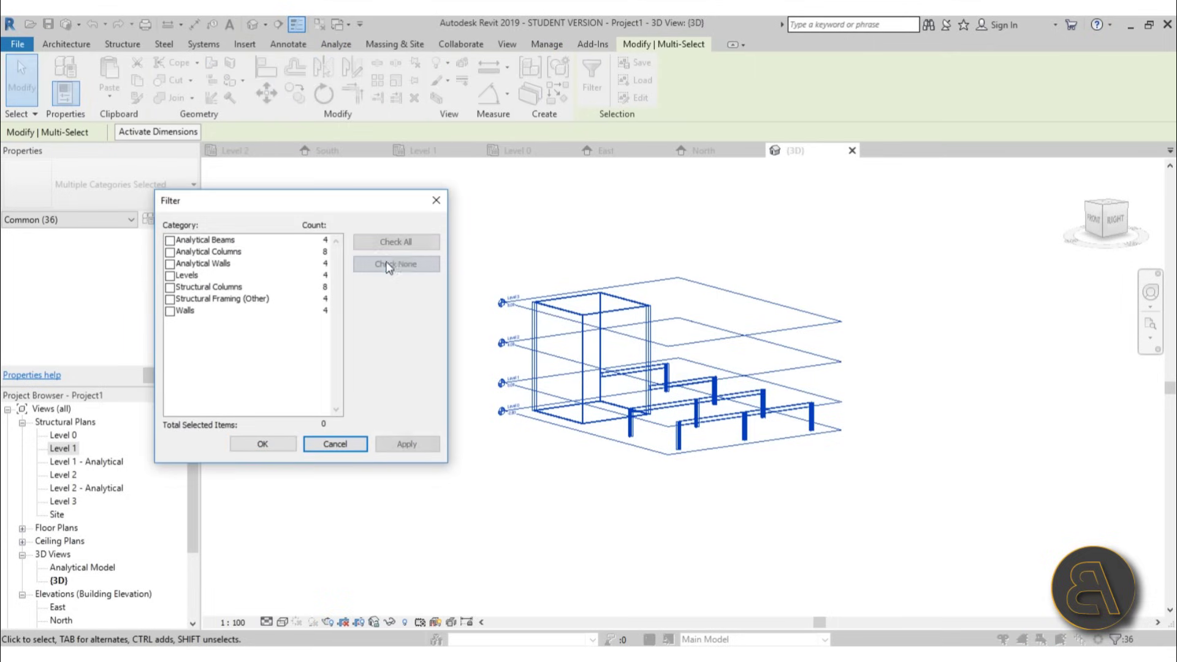
pyautogui.click(177, 288)
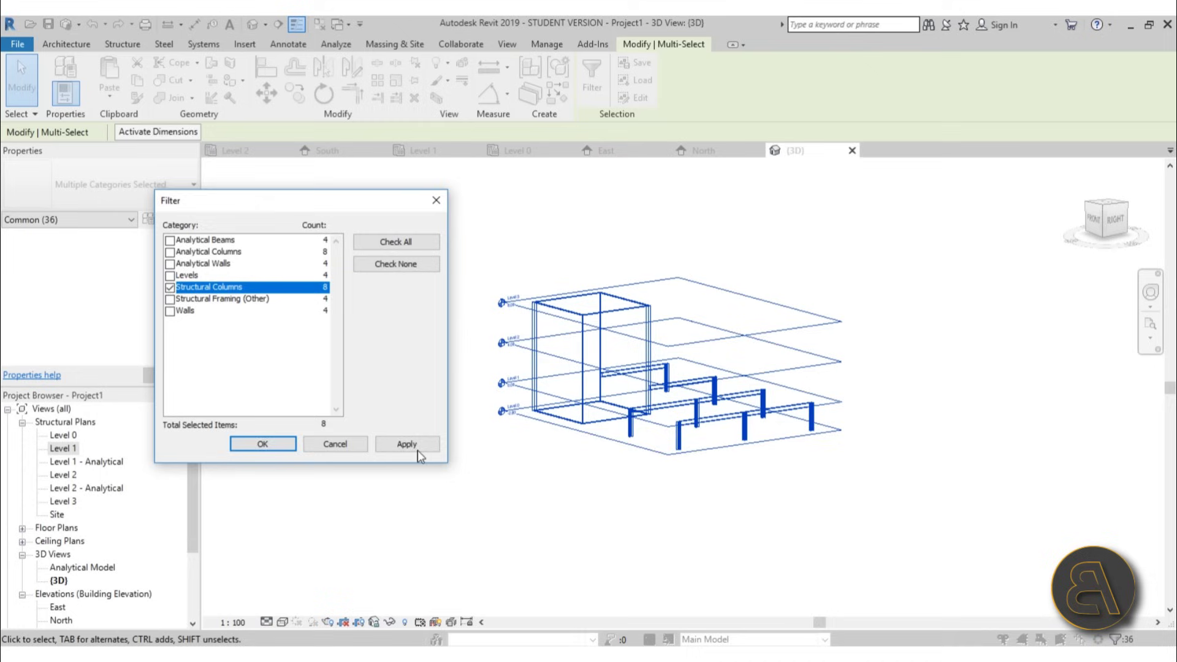
pyautogui.click(393, 446)
pyautogui.click(288, 449)
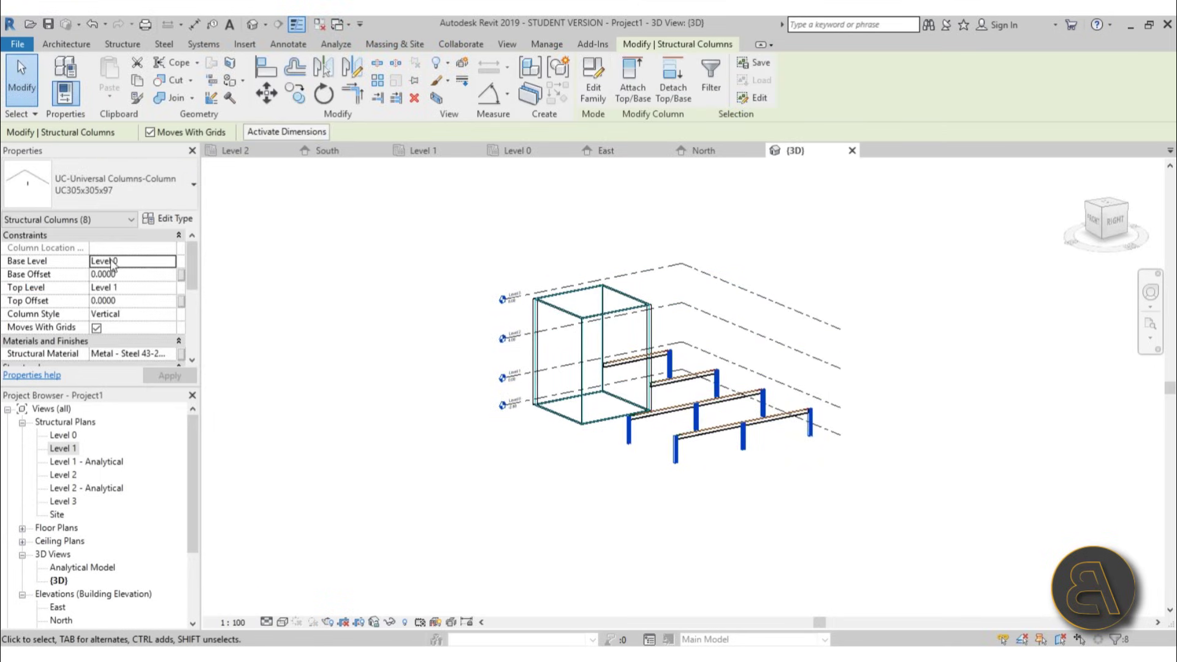
# Step: Set the top level of all selected structural columns to Level 3 and clear the selection
pyautogui.click(170, 288)
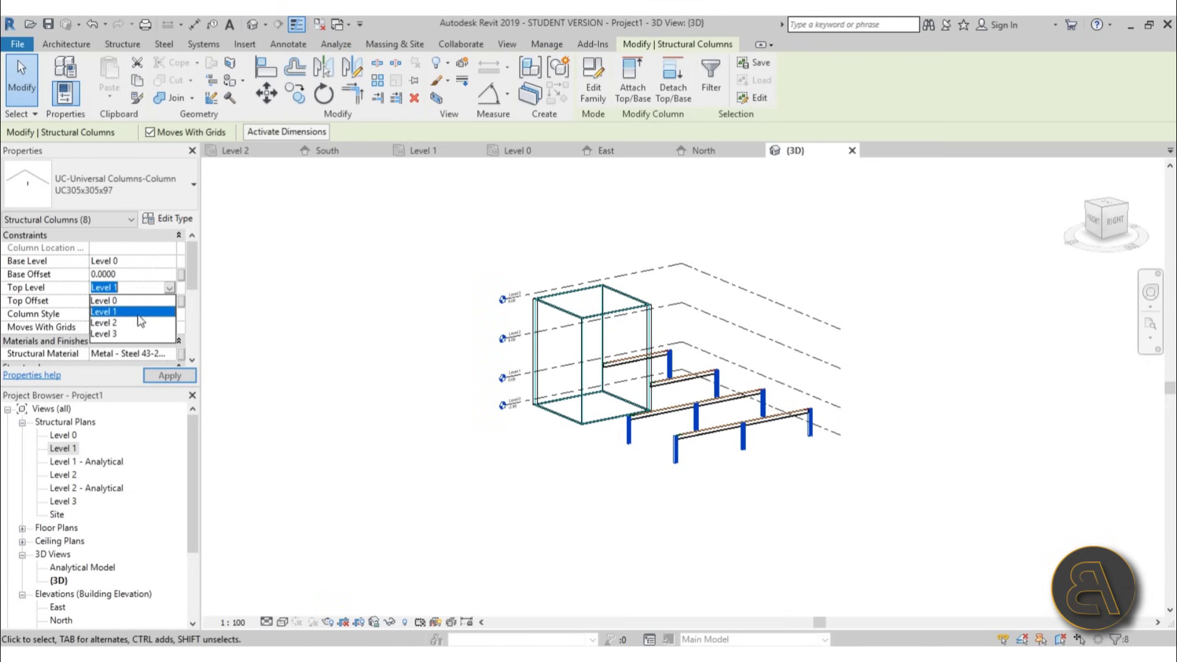
pyautogui.click(104, 334)
pyautogui.press('Escape')
# Step: Set the 3D view's visual style to Shaded with the beams and columns in close view
pyautogui.keyDown('shift'); pyautogui.moveTo(950, 473); pyautogui.dragTo(920, 535, button='middle'); pyautogui.keyUp('shift')
pyautogui.scroll(6, 797, 533)
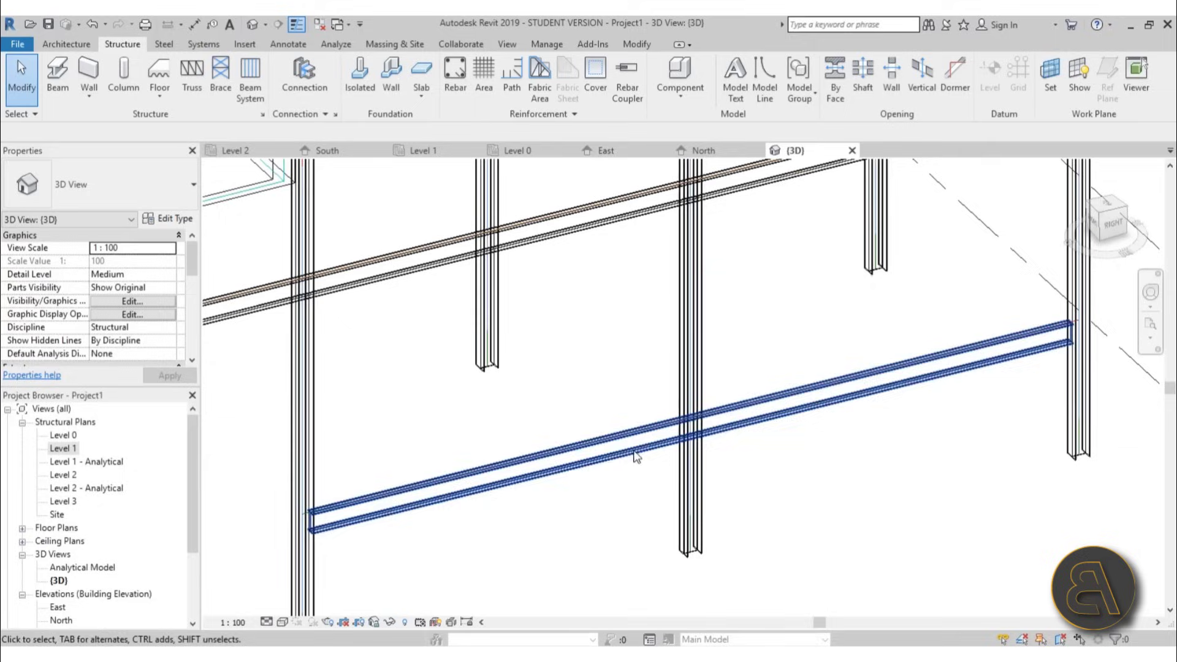
pyautogui.scroll(-2, 635, 423)
pyautogui.keyDown('shift'); pyautogui.moveTo(546, 460); pyautogui.dragTo(685, 502, button='middle'); pyautogui.keyUp('shift')
pyautogui.moveTo(685, 501); pyautogui.dragTo(580, 466, button='middle')
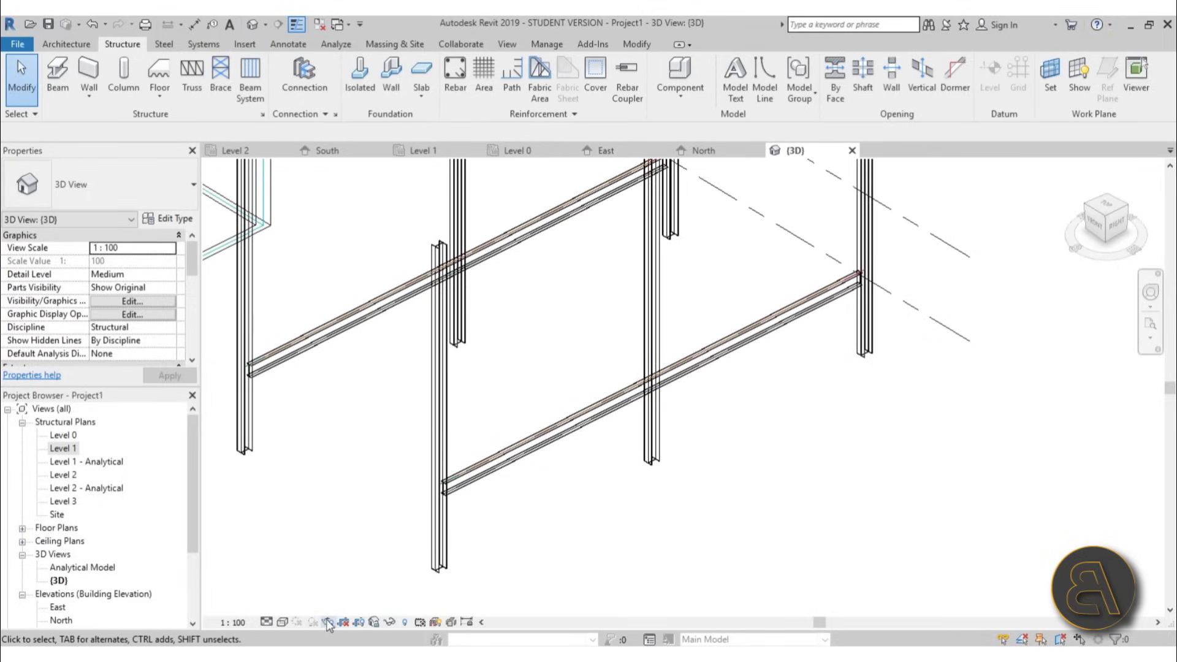
pyautogui.click(284, 622)
pyautogui.click(305, 563)
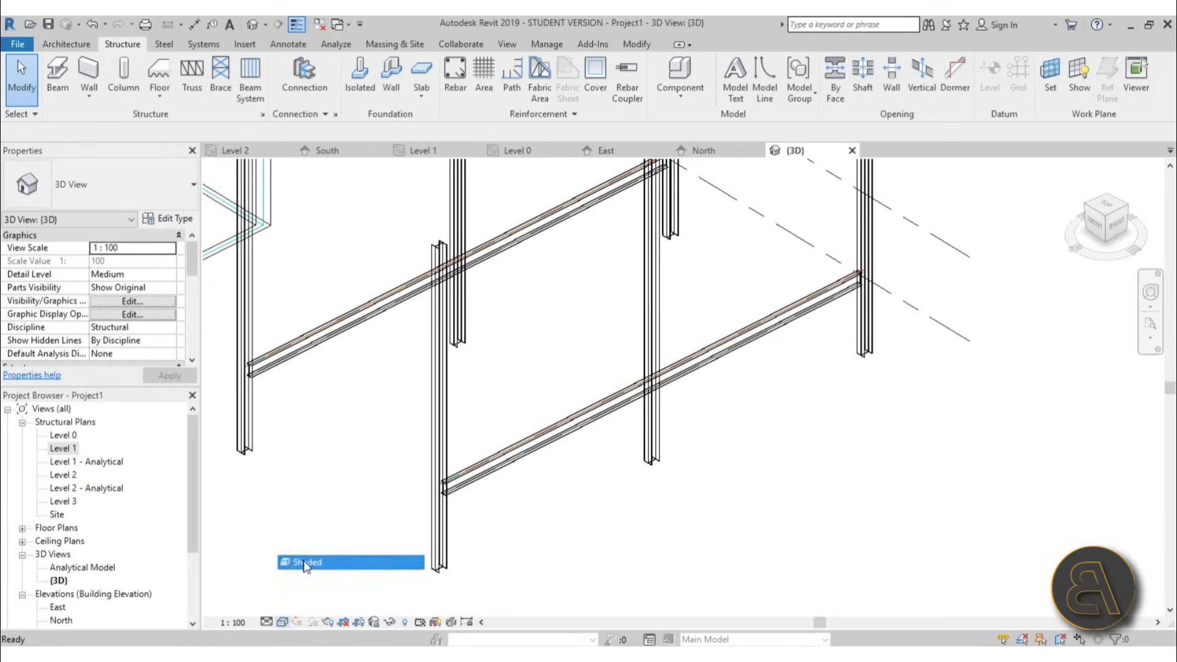
# Step: Cope the grid 4 beam around the middle UC305x305x97 column at grid B
pyautogui.scroll(8, 652, 426)
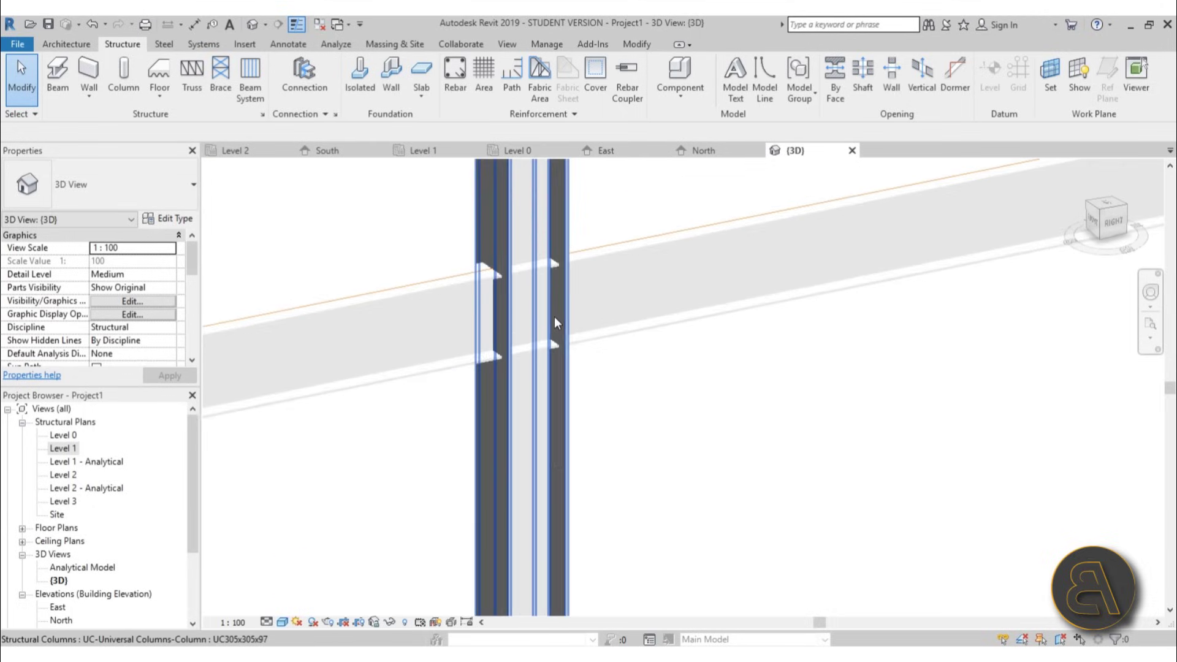
pyautogui.scroll(-4, 560, 337)
pyautogui.scroll(2, 554, 331)
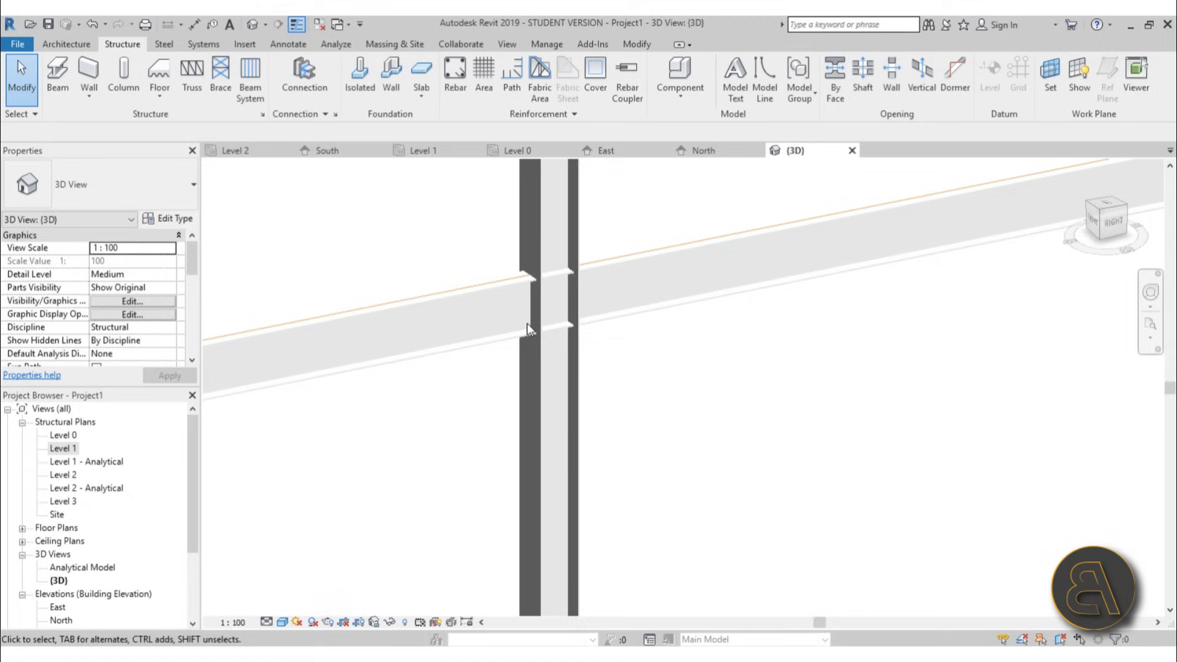
pyautogui.scroll(-3, 662, 265)
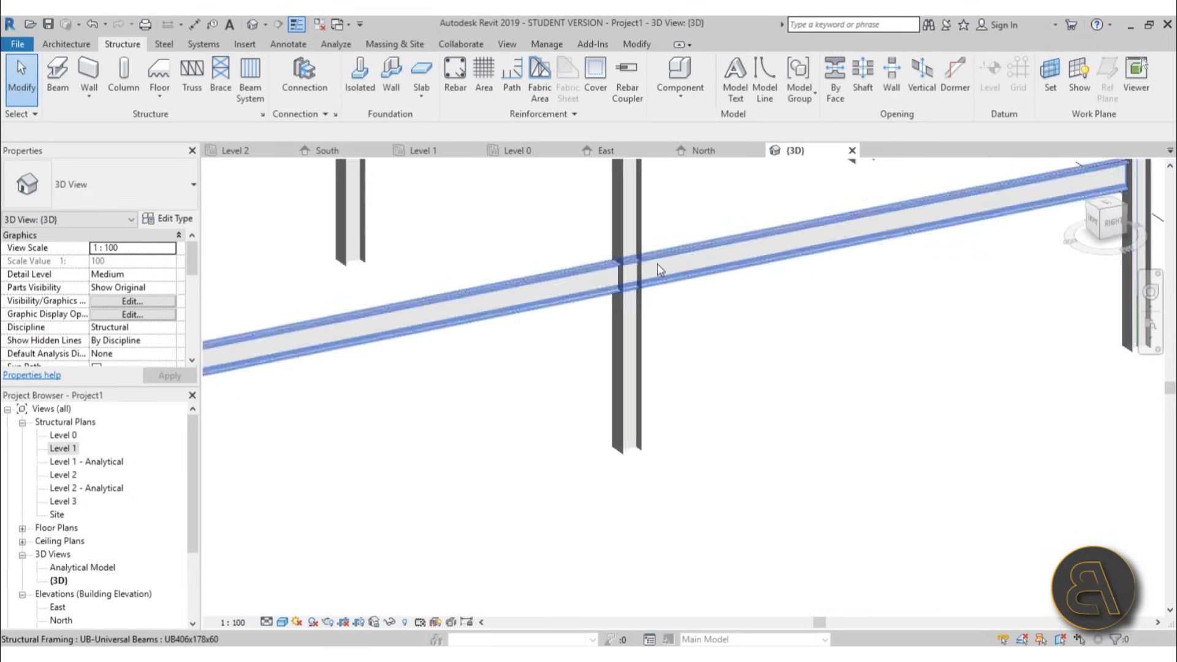
pyautogui.moveTo(620, 327); pyautogui.dragTo(618, 343, button='middle')
pyautogui.click(643, 43)
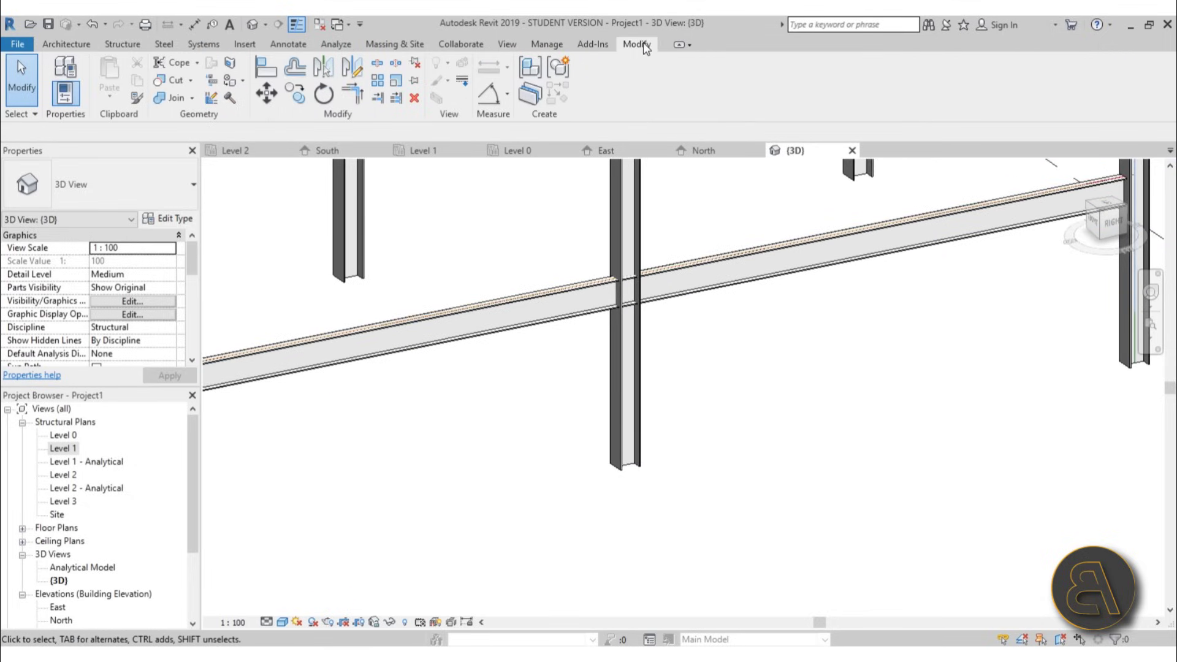
pyautogui.click(179, 63)
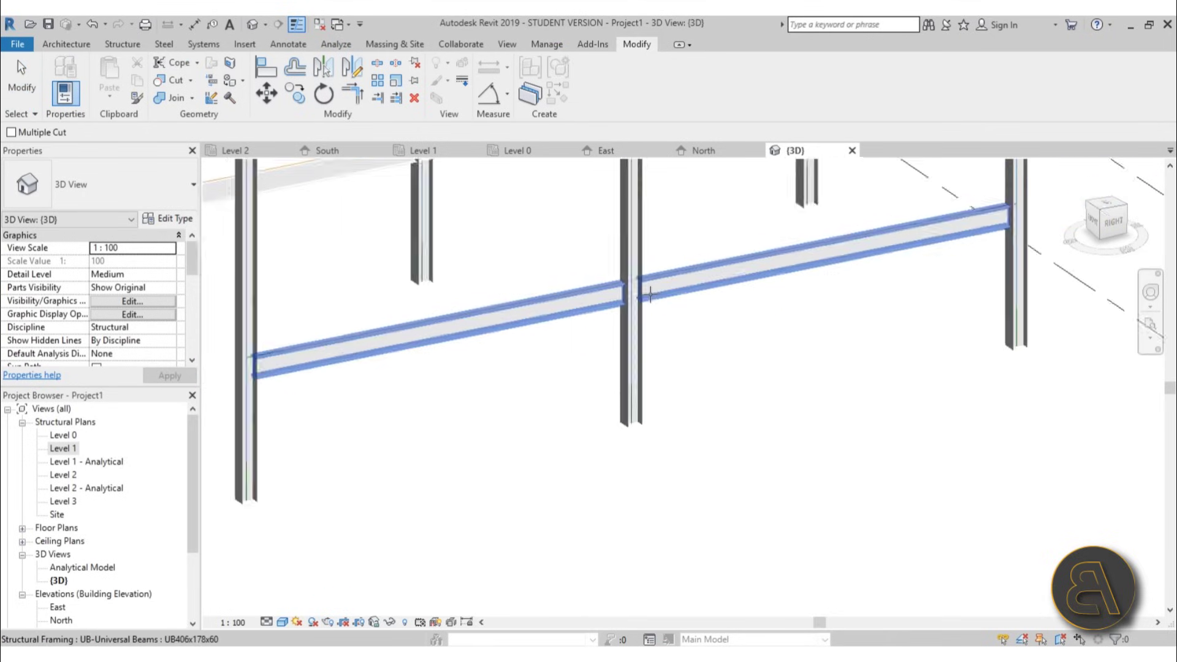
pyautogui.scroll(3, 570, 316)
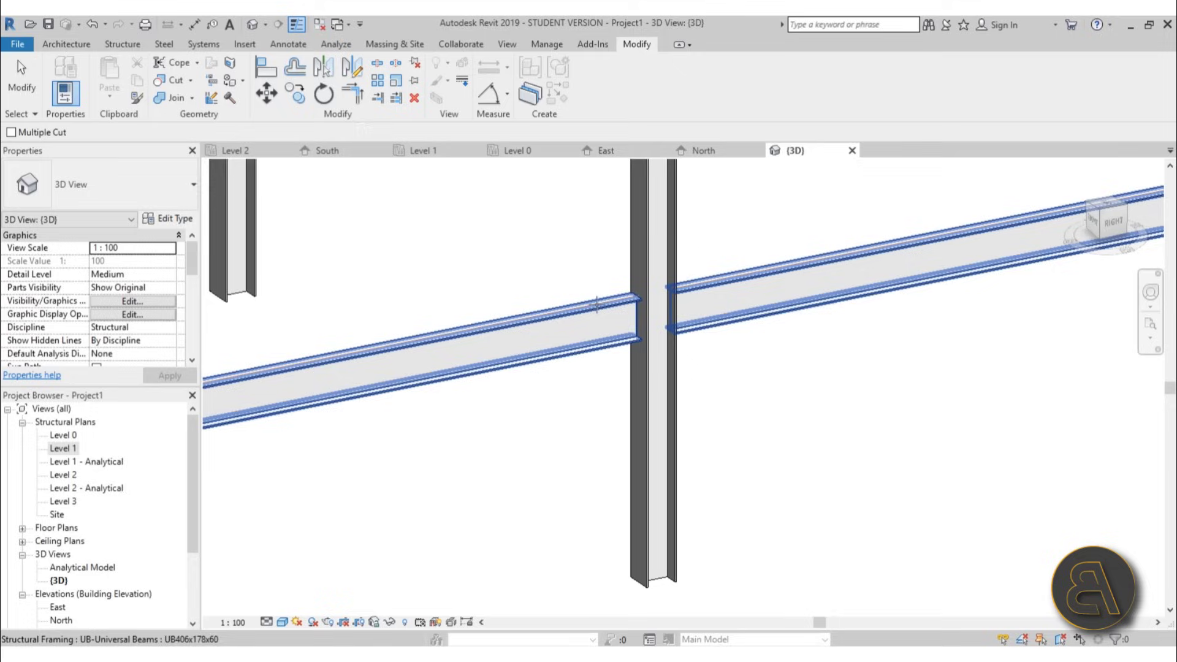
pyautogui.scroll(4, 659, 288)
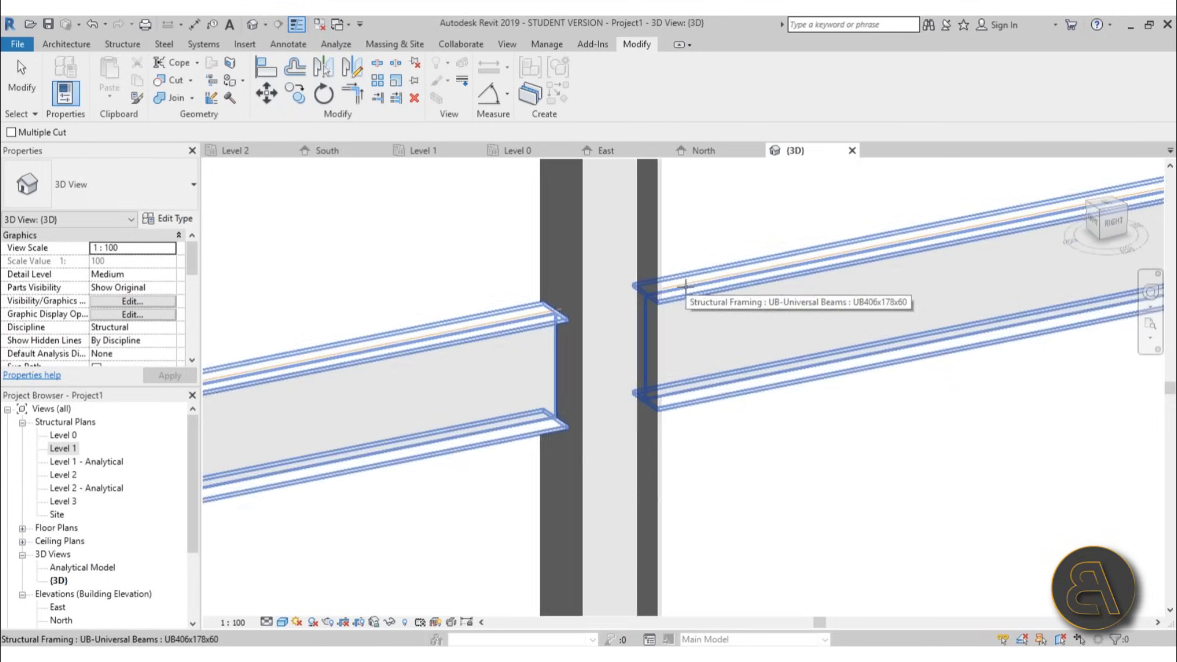
pyautogui.scroll(-8, 657, 291)
pyautogui.keyDown('shift'); pyautogui.moveTo(612, 315); pyautogui.dragTo(554, 412, button='middle'); pyautogui.keyUp('shift')
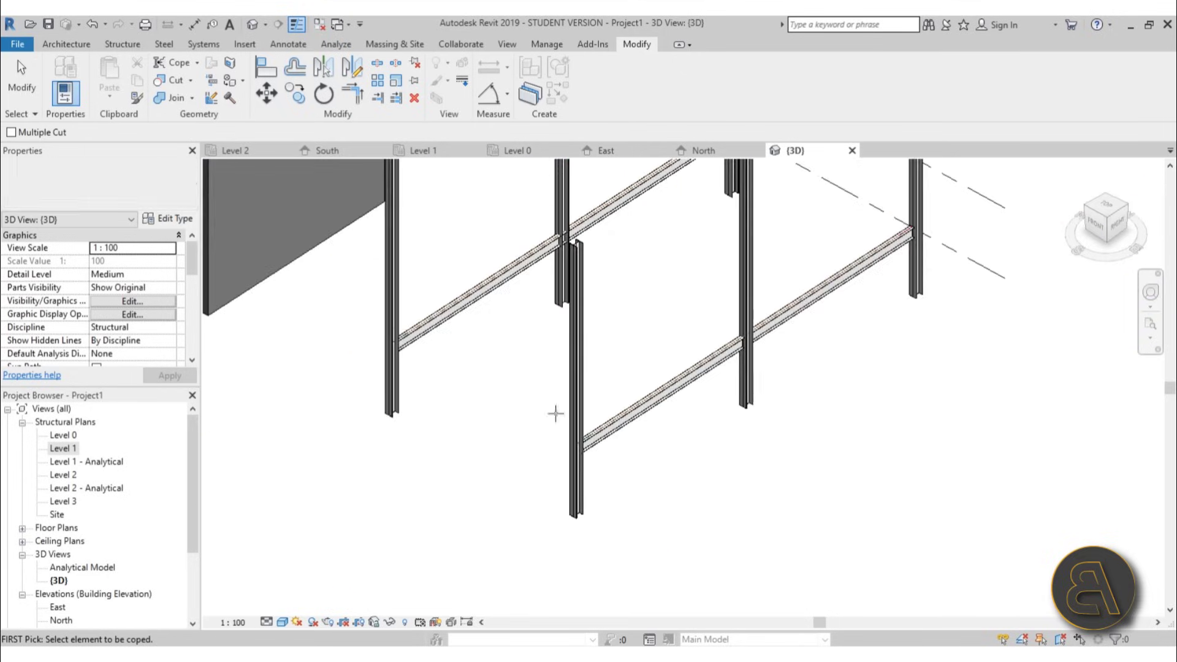
# Step: Cope the grid 3 beam around its column at grid B
pyautogui.scroll(3, 527, 204)
pyautogui.scroll(1, 567, 270)
pyautogui.click(579, 288)
pyautogui.click(611, 258)
pyautogui.scroll(-4, 565, 285)
pyautogui.keyDown('shift'); pyautogui.moveTo(565, 285); pyautogui.dragTo(516, 424, button='middle'); pyautogui.keyUp('shift')
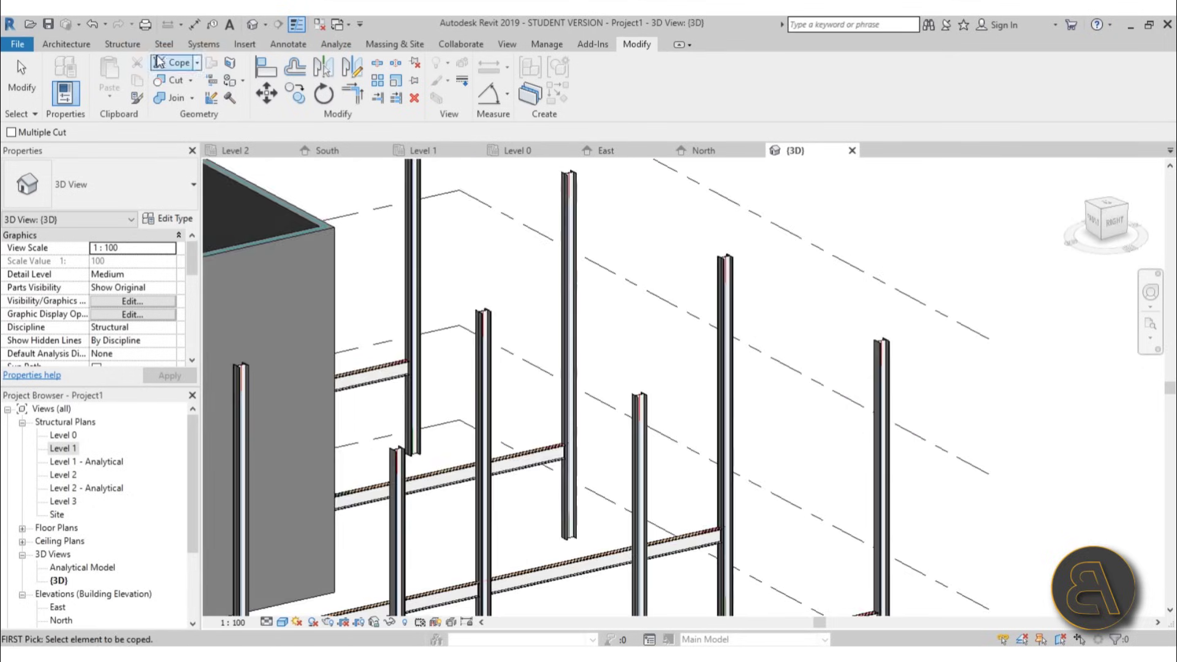
# Step: Undo the beam copes, try coping the column at grids B and 4 against its beam instead, and undo that attempt
pyautogui.click(91, 28)
pyautogui.scroll(-2, 708, 407)
pyautogui.moveTo(707, 406); pyautogui.dragTo(573, 333, button='middle')
pyautogui.click(116, 24)
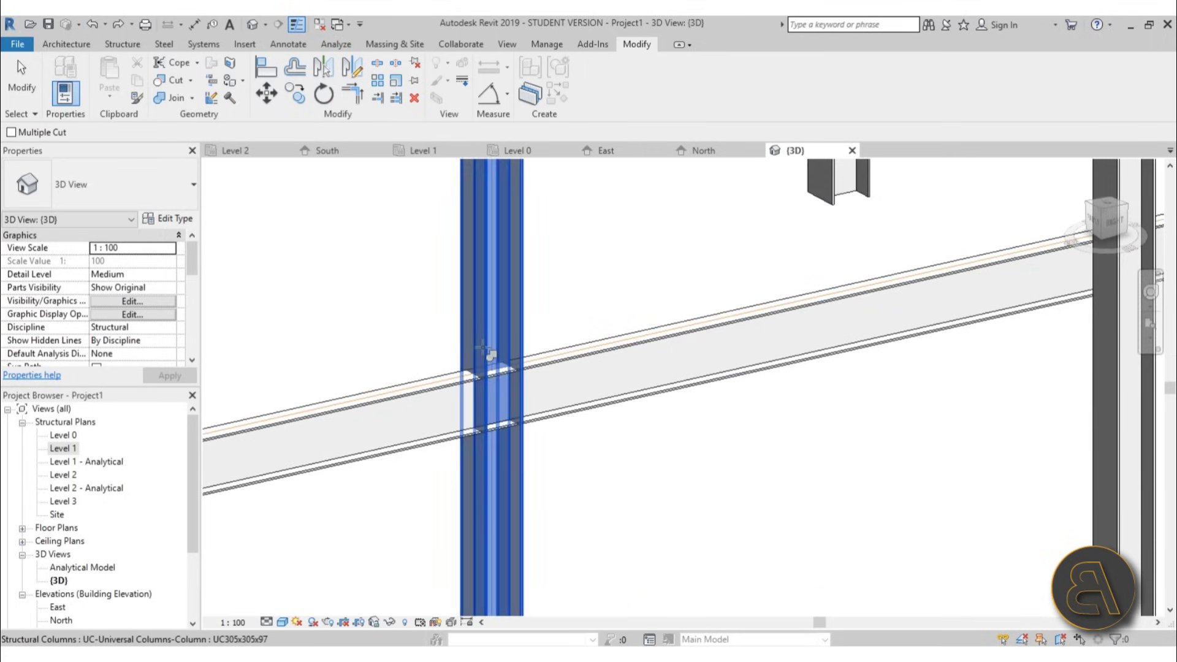
pyautogui.scroll(4, 457, 331)
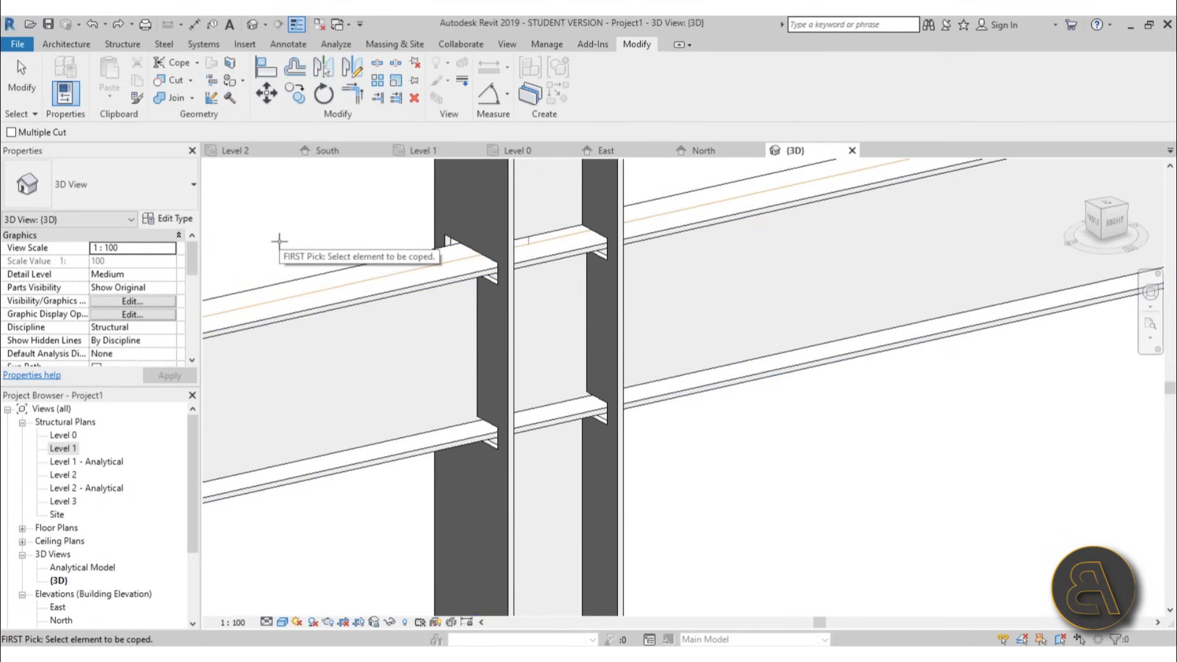
pyautogui.click(98, 24)
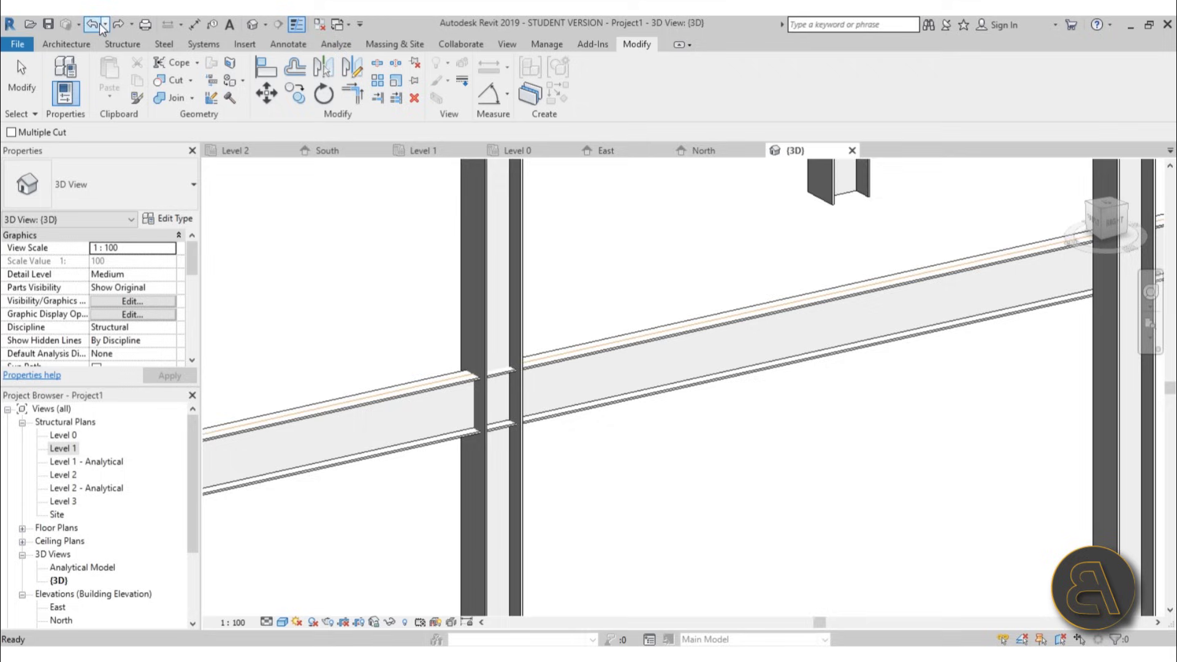
# Step: Cope the grid 4 beam around the column at grid B again, picking the beam first, and finish the Cope command
pyautogui.click(436, 385)
pyautogui.scroll(-10, 472, 343)
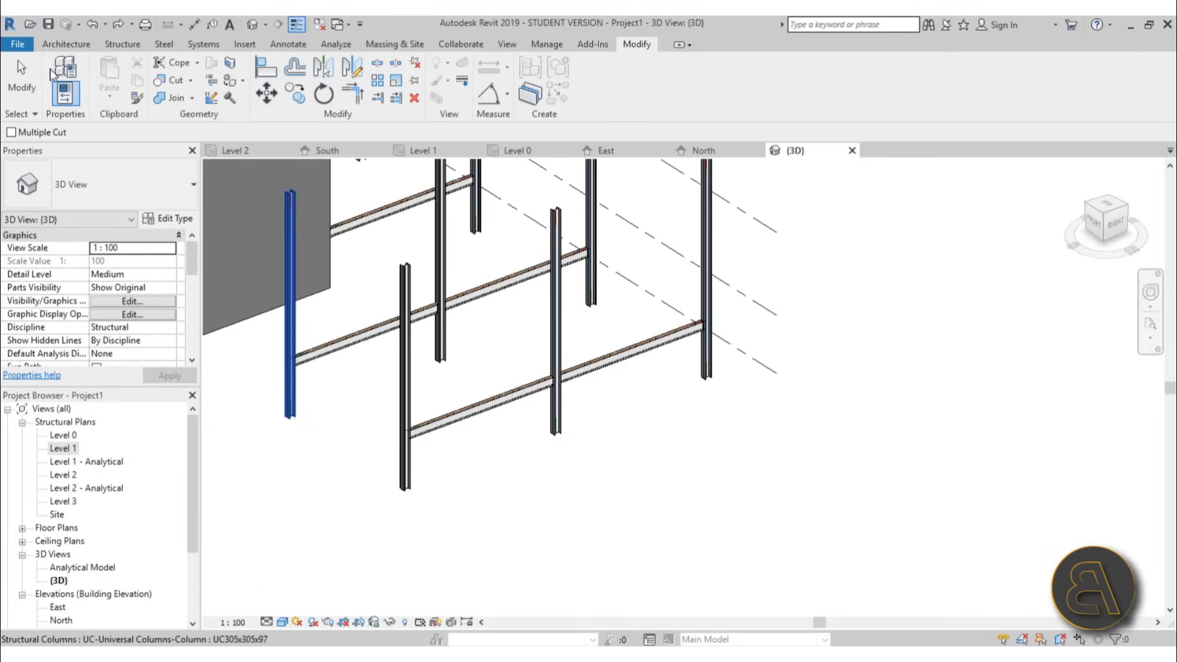
pyautogui.click(26, 76)
pyautogui.moveTo(609, 383)
pyautogui.keyDown('shift'); pyautogui.mouseDown(button='middle')
pyautogui.moveTo(583, 417)
pyautogui.moveTo(601, 399)
pyautogui.mouseUp(button='middle'); pyautogui.keyUp('shift')
pyautogui.moveTo(531, 436); pyautogui.dragTo(638, 545, button='middle')
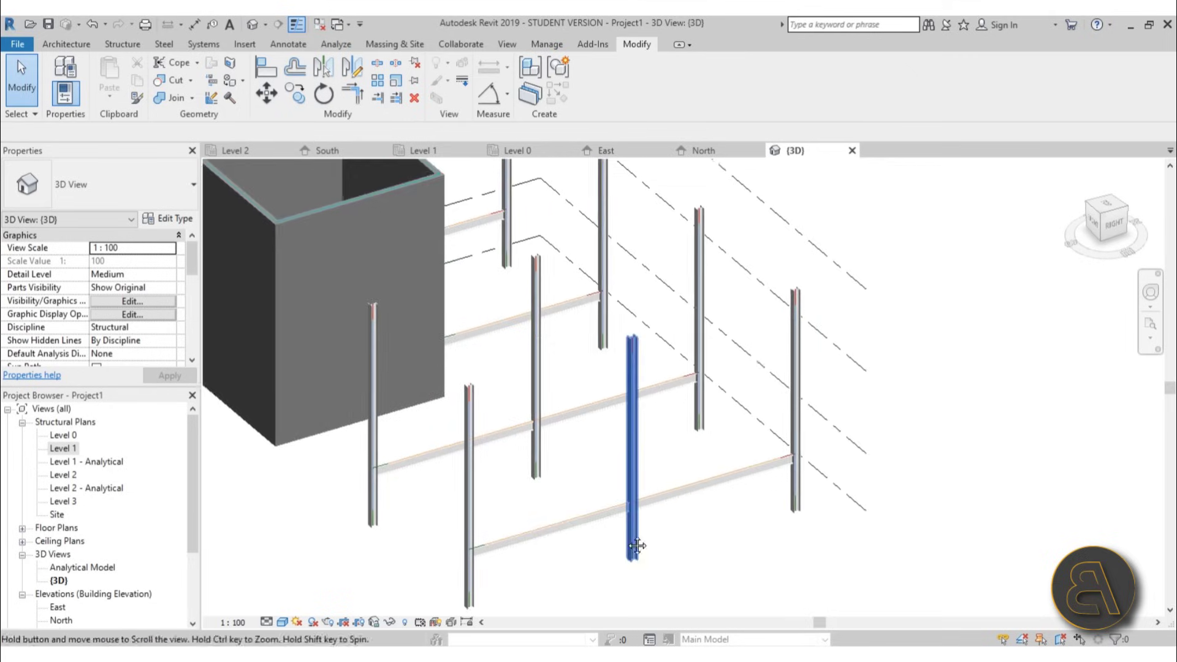
pyautogui.scroll(10, 565, 433)
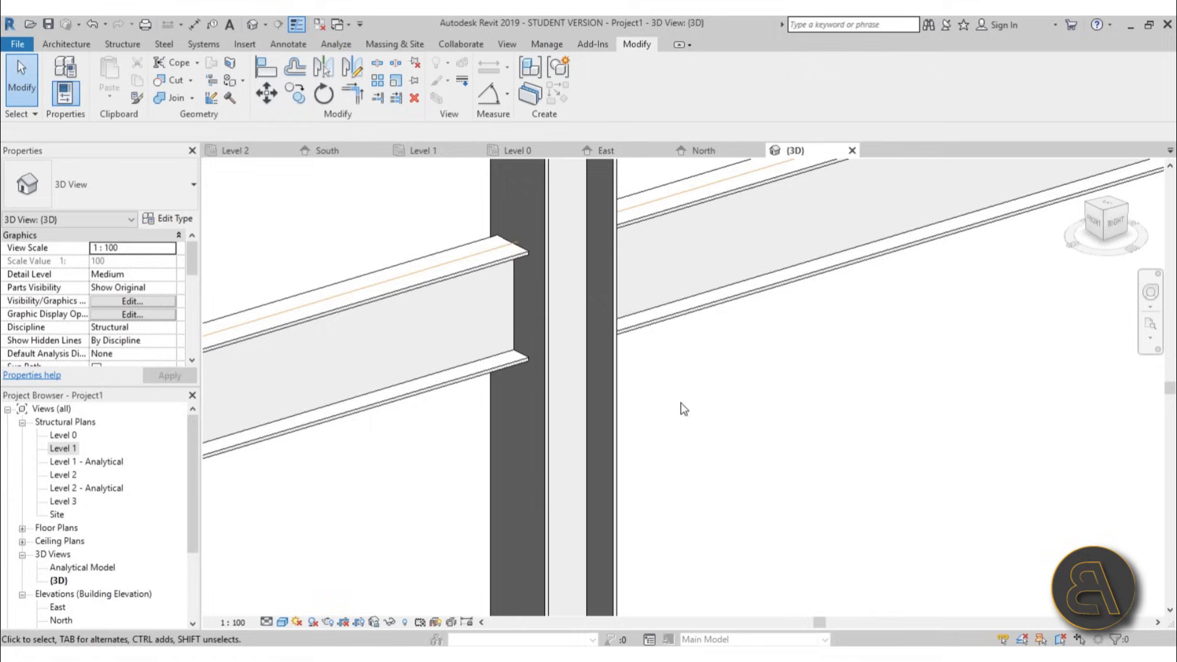
pyautogui.click(164, 48)
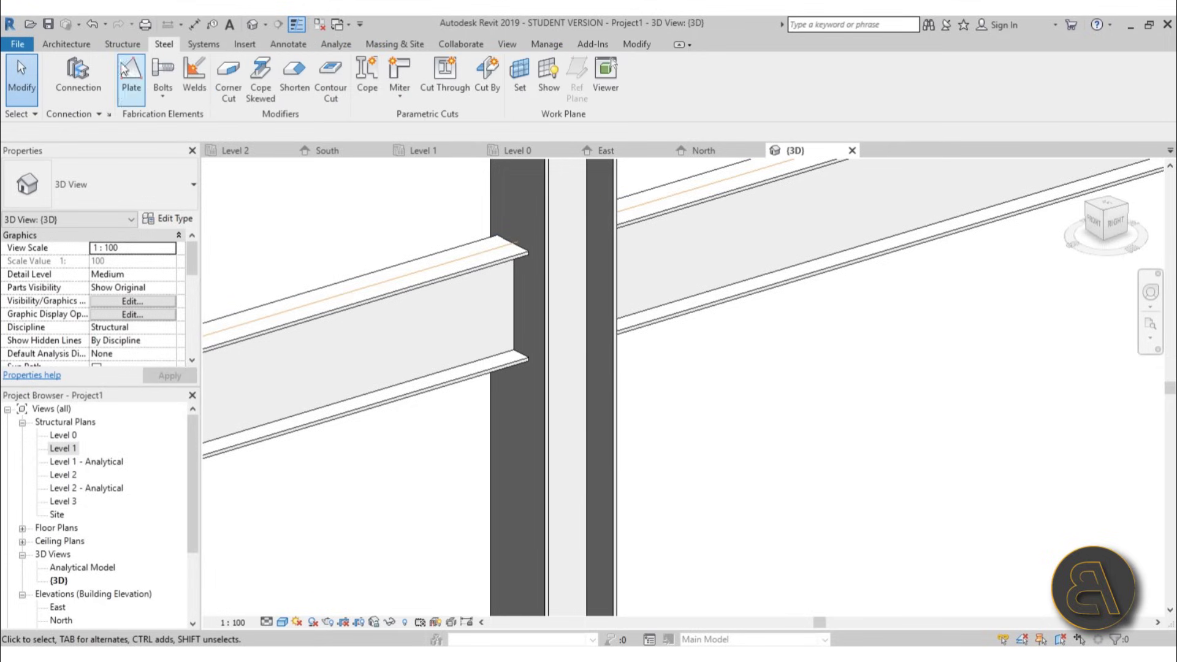
pyautogui.click(83, 46)
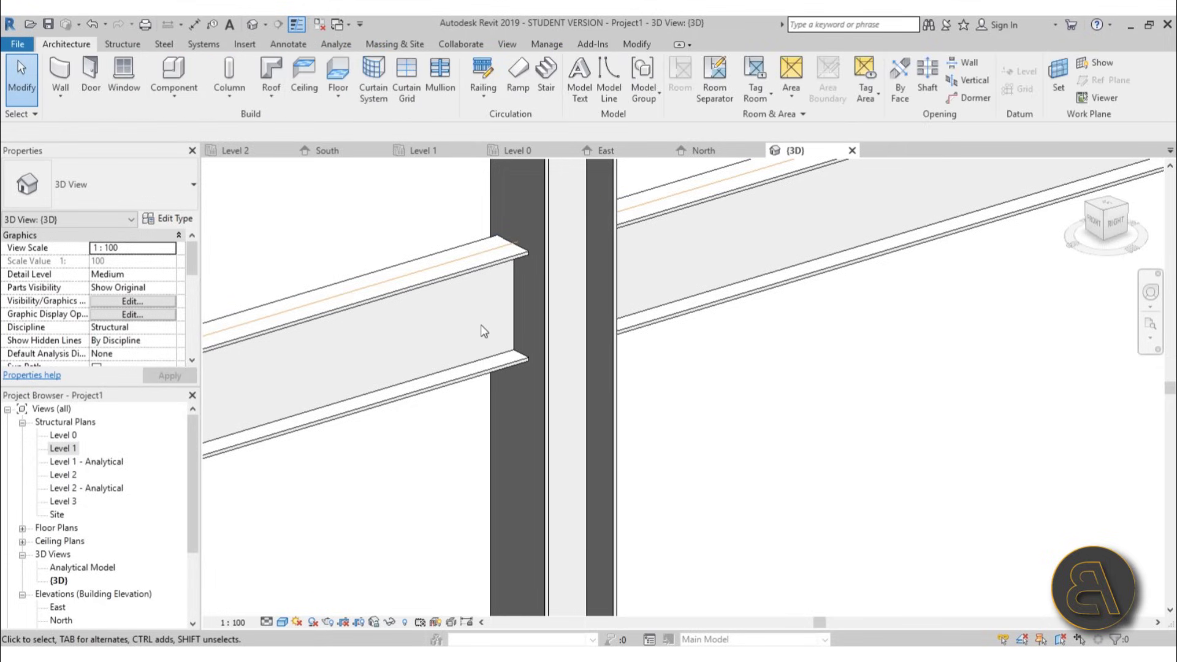
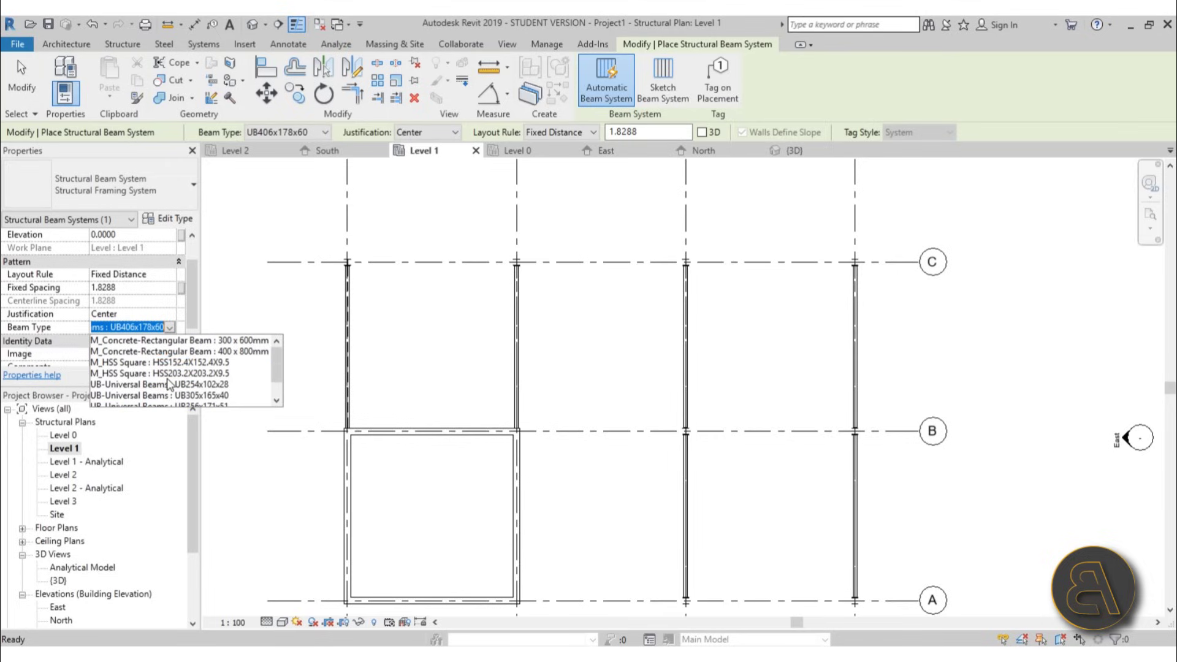
# Step: Set the Level 1 beam system's beam type to UB254x102x28 and start sketching its boundary
pyautogui.scroll(-1, 224, 380)
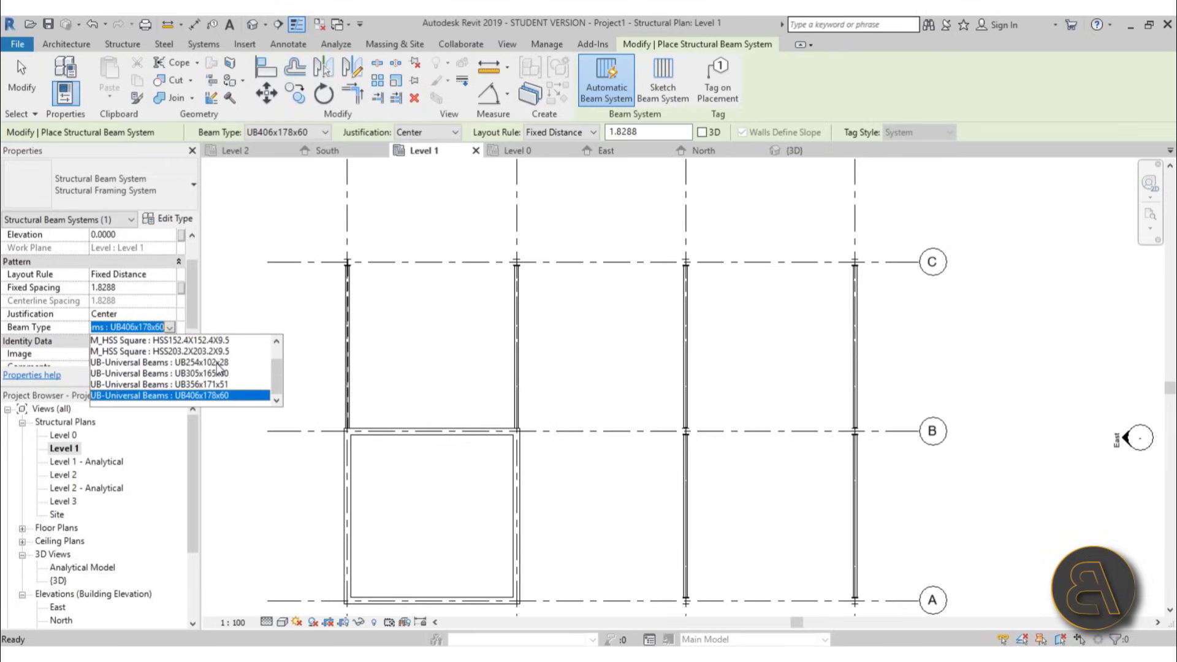
pyautogui.click(212, 362)
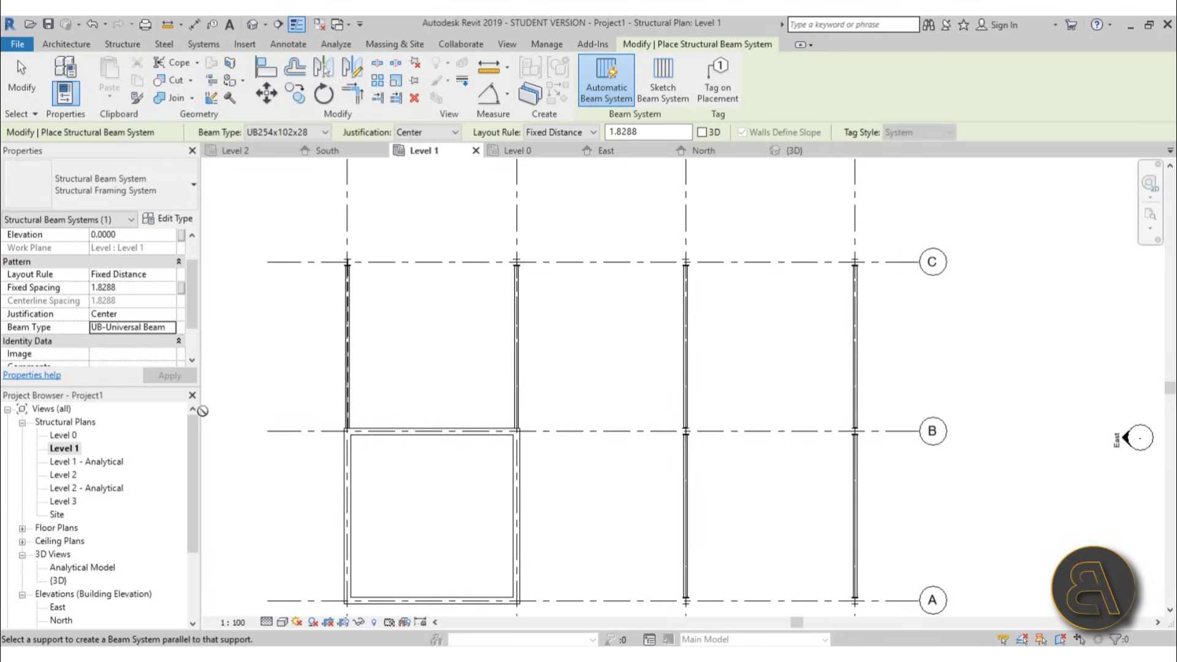
pyautogui.click(661, 86)
# Step: Pick grid C and the beams along grids 1 and 4 as boundary lines of the beam system
pyautogui.scroll(2, 346, 274)
pyautogui.scroll(1, 346, 274)
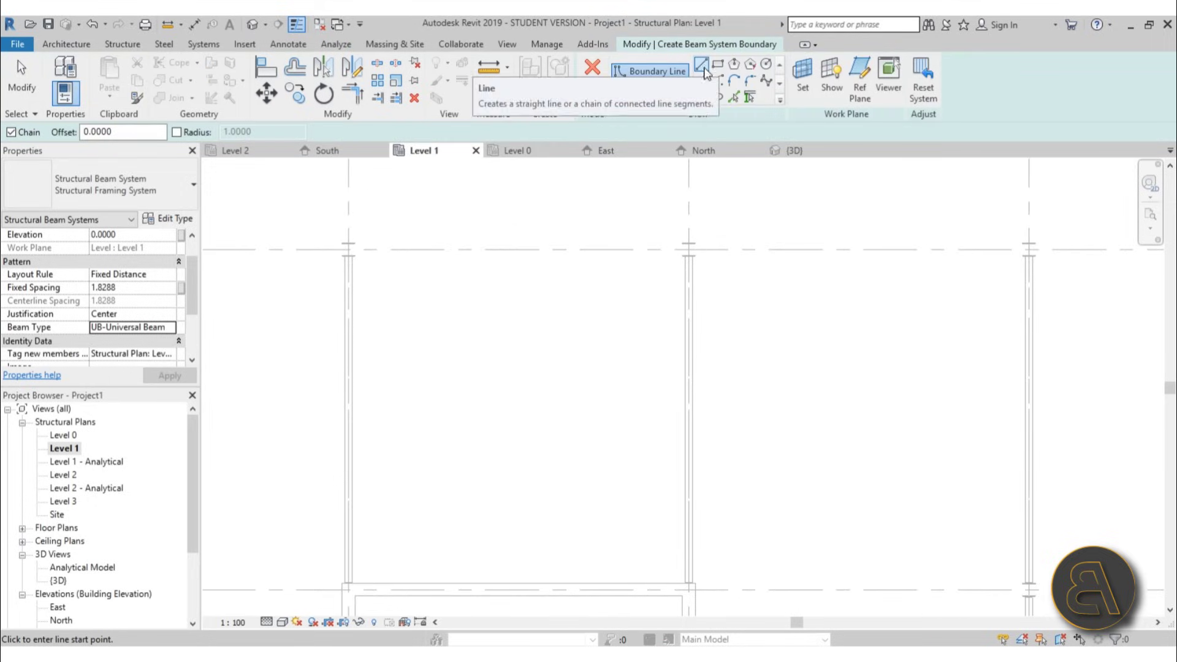
pyautogui.click(733, 98)
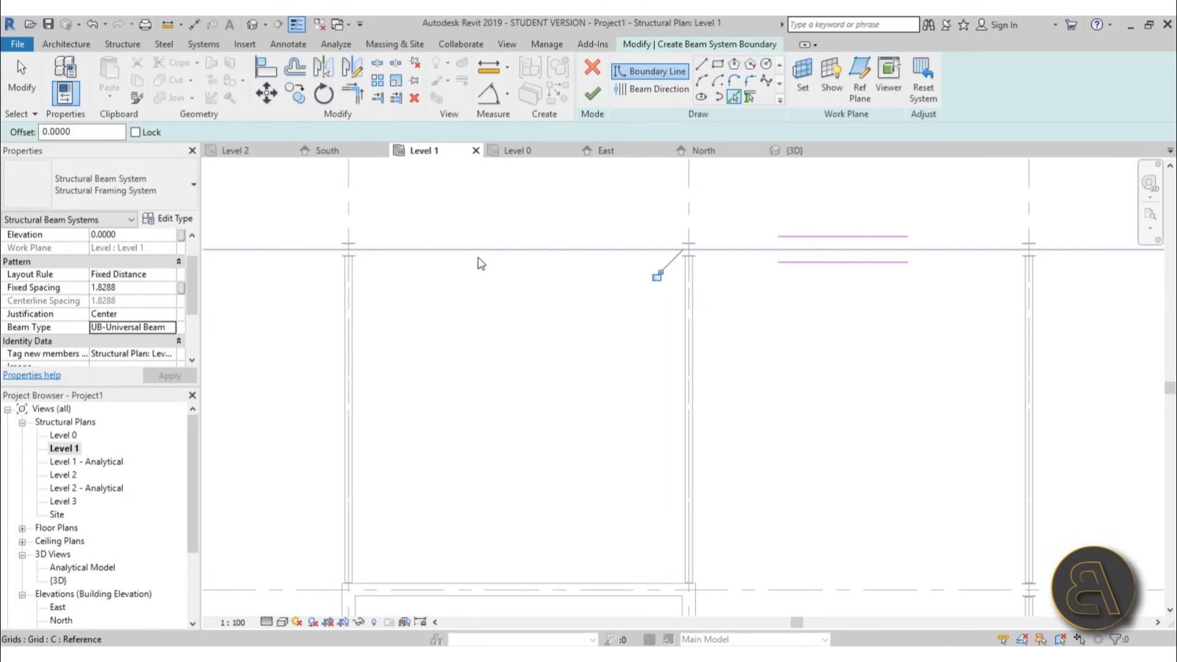
pyautogui.scroll(2, 344, 331)
pyautogui.click(344, 331)
pyautogui.scroll(-5, 226, 197)
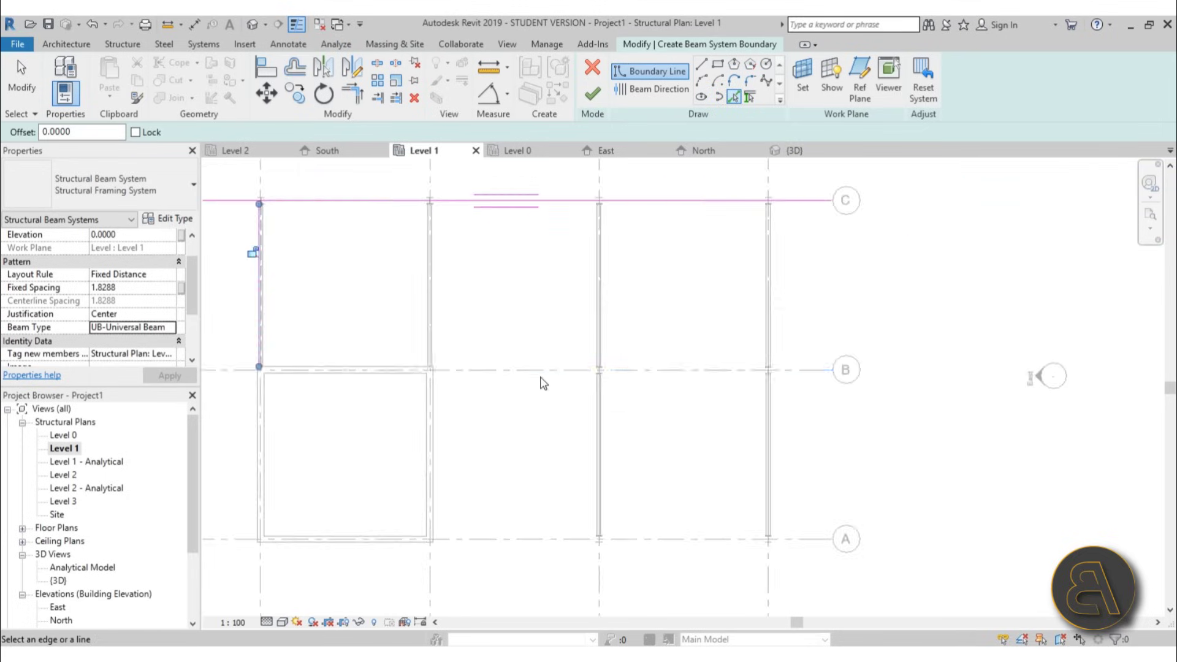
pyautogui.moveTo(827, 292); pyautogui.dragTo(691, 248, button='middle')
pyautogui.scroll(2, 690, 249)
pyautogui.click(593, 265)
# Step: Add grid A and the outer faces of the walls along grids 2 and B as boundary lines
pyautogui.scroll(-2, 605, 359)
pyautogui.moveTo(579, 423); pyautogui.dragTo(636, 228, button='middle')
pyautogui.scroll(1, 621, 246)
pyautogui.click(561, 287)
pyautogui.moveTo(331, 285); pyautogui.dragTo(462, 442, button='middle')
pyautogui.click(373, 243)
pyautogui.scroll(-3, 340, 273)
pyautogui.moveTo(339, 273); pyautogui.dragTo(407, 396, button='middle')
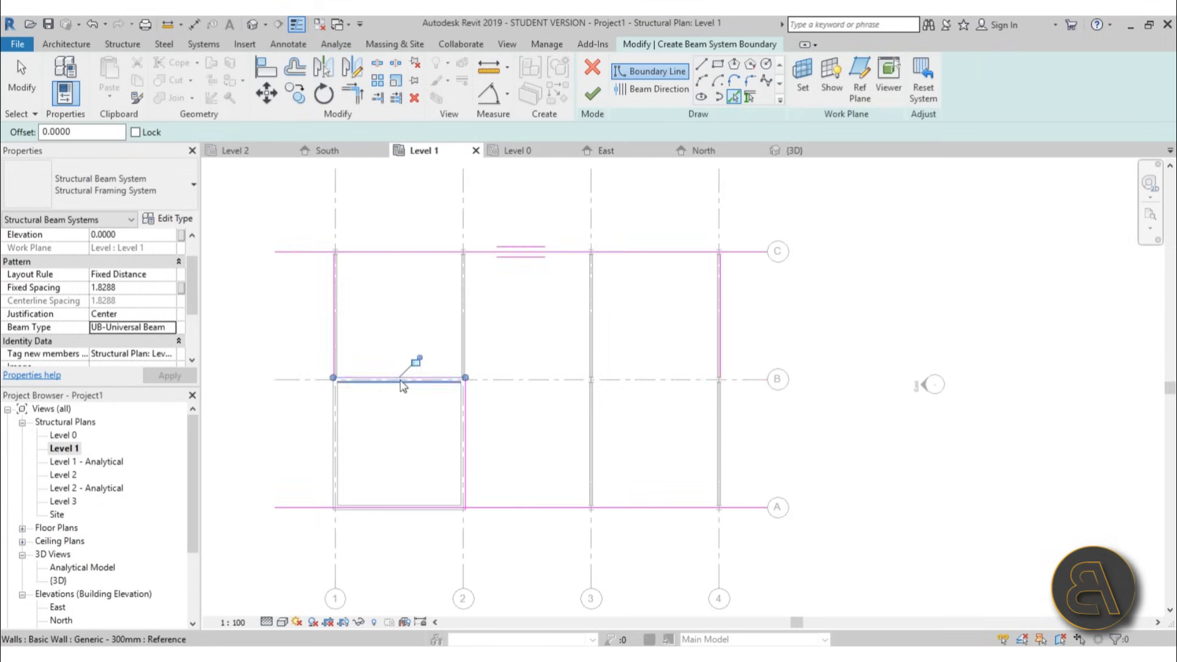
# Step: Trim and extend the beam system's boundary lines to meet at their corners in a closed L-shaped outline around the walls
pyautogui.press('Escape')
pyautogui.press('Escape')
pyautogui.press('t')
pyautogui.press('r')
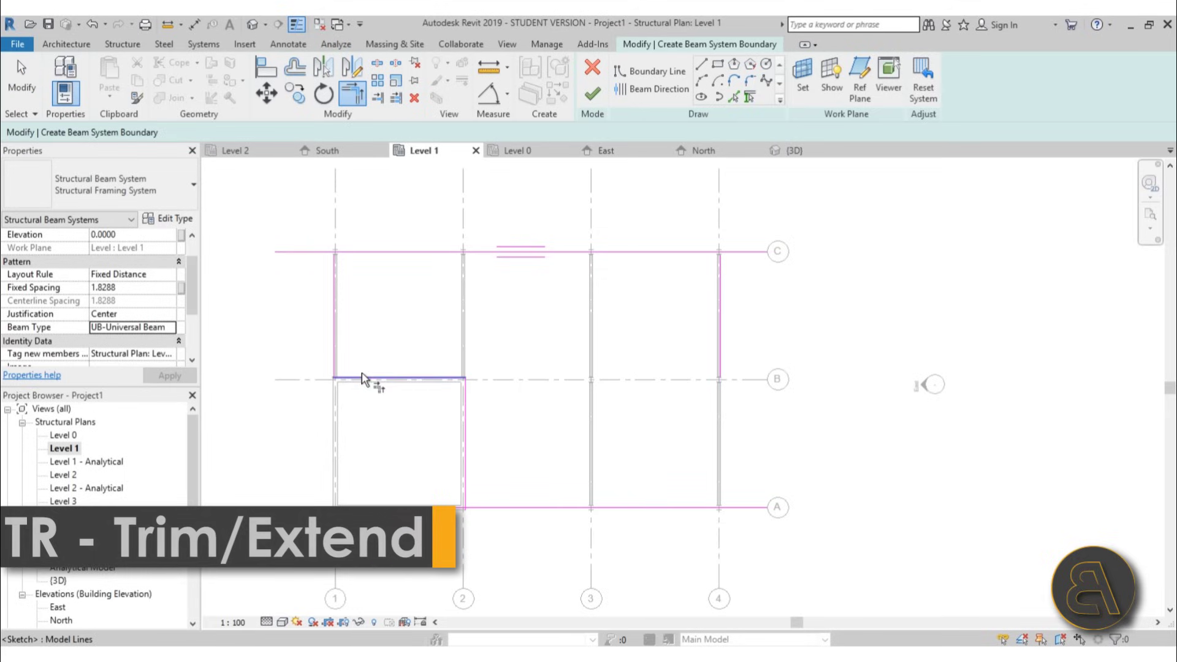
pyautogui.click(336, 365)
pyautogui.click(361, 252)
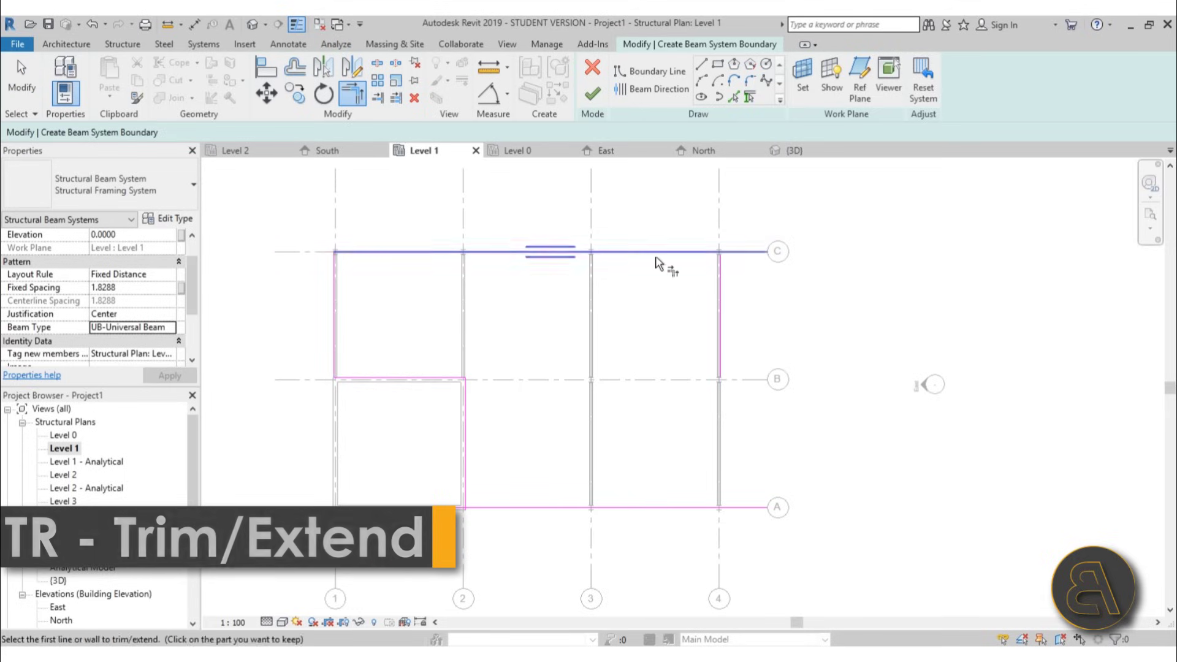
pyautogui.click(721, 285)
pyautogui.click(590, 508)
pyautogui.click(464, 475)
pyautogui.scroll(2, 521, 306)
pyautogui.scroll(-3, 533, 288)
pyautogui.scroll(2, 531, 245)
pyautogui.scroll(2, 533, 245)
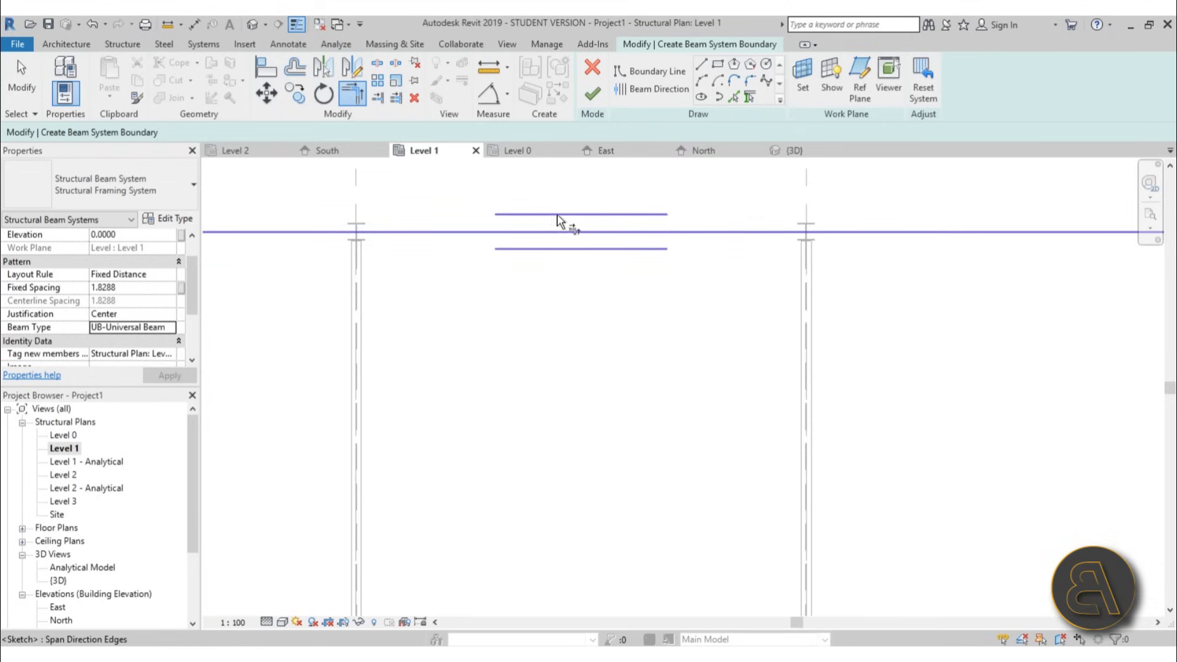
# Step: Try a beam direction line running from grid 4 to grid 1 between grids B and C, and delete it
pyautogui.press('Escape')
pyautogui.scroll(-4, 551, 254)
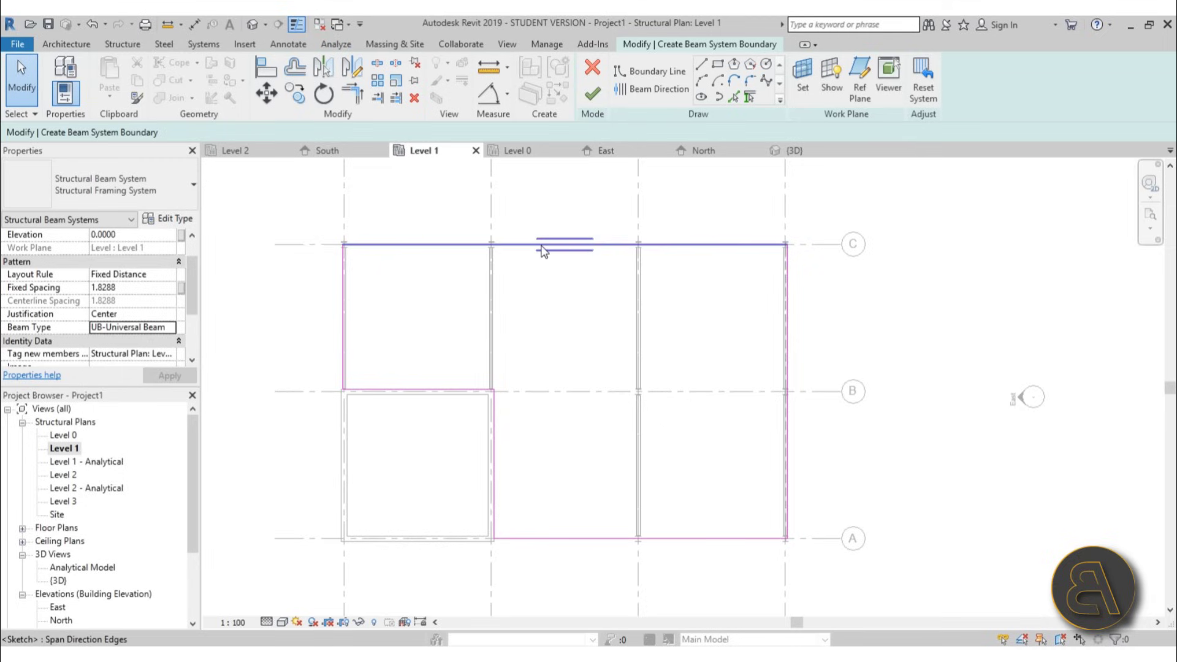
pyautogui.scroll(1, 565, 254)
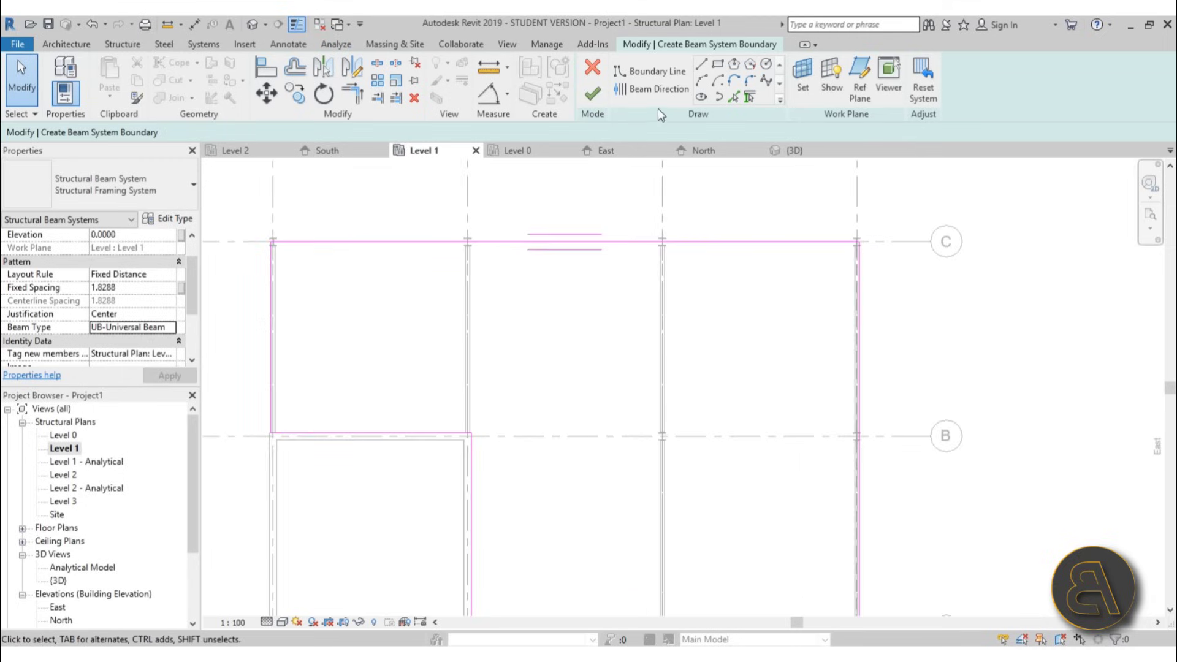
pyautogui.click(647, 90)
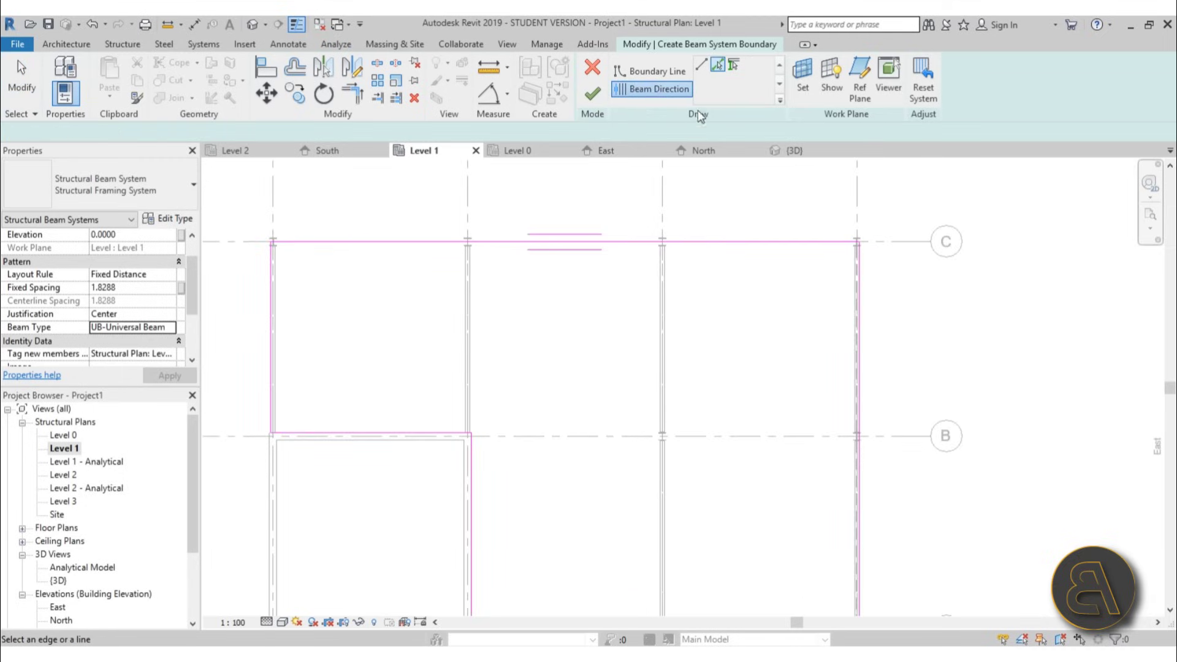
pyautogui.click(858, 367)
pyautogui.click(271, 367)
pyautogui.press('Escape')
pyautogui.press('Escape')
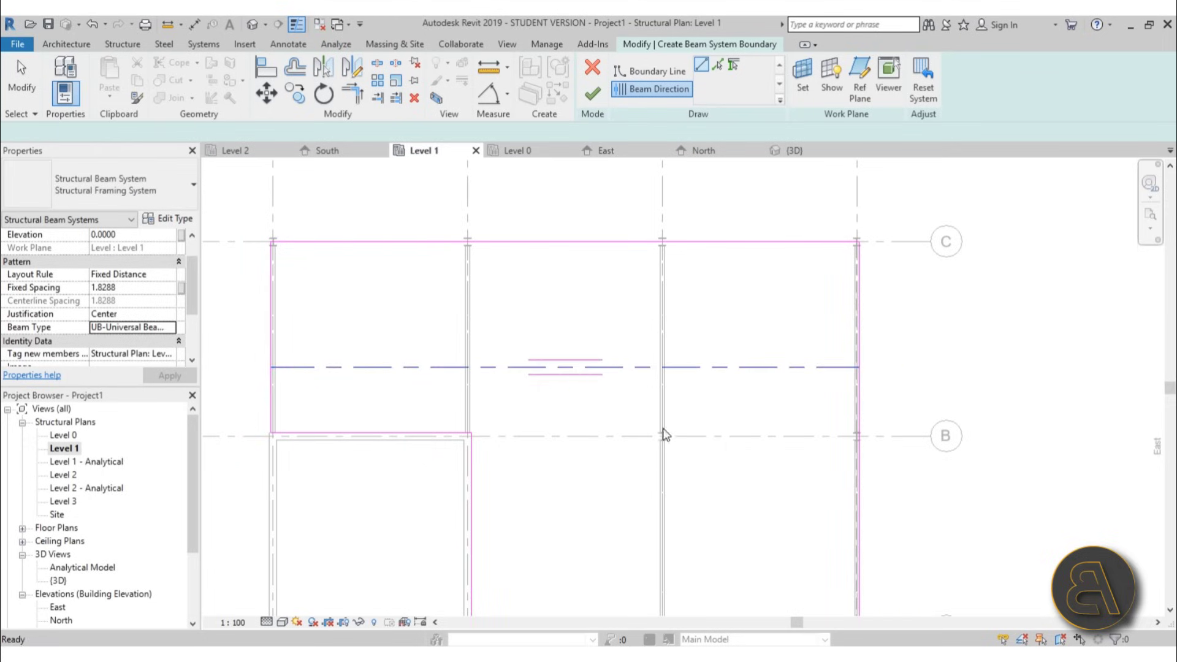
pyautogui.scroll(1, 530, 374)
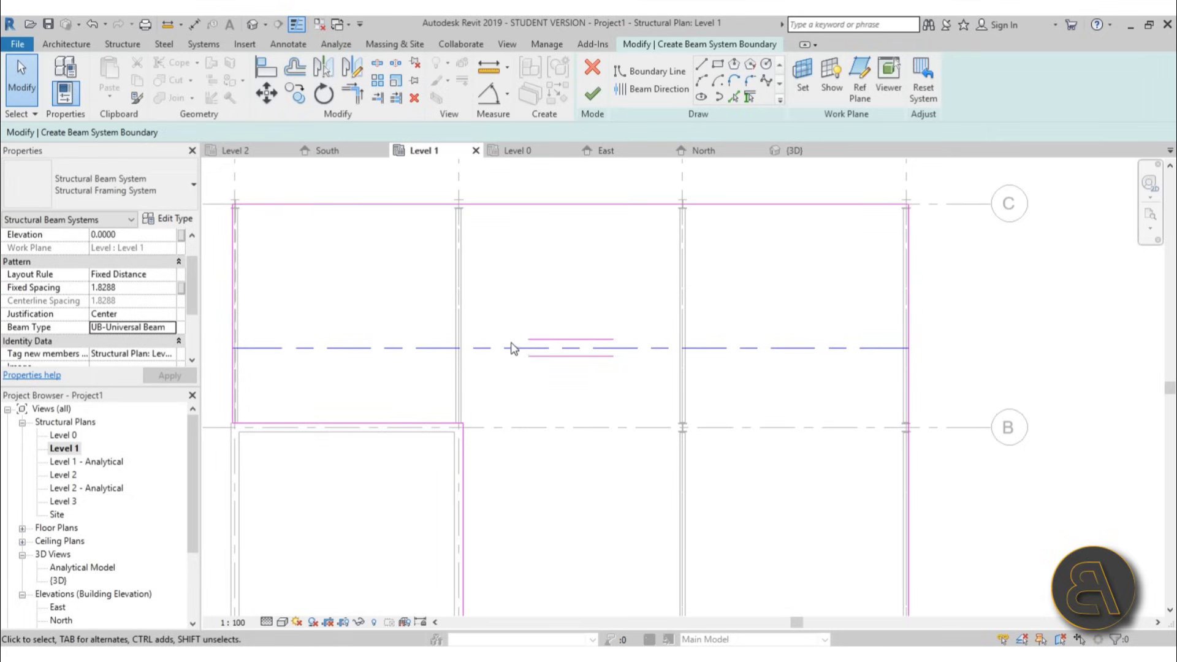
pyautogui.click(505, 349)
pyautogui.press('Delete')
pyautogui.scroll(-2, 592, 289)
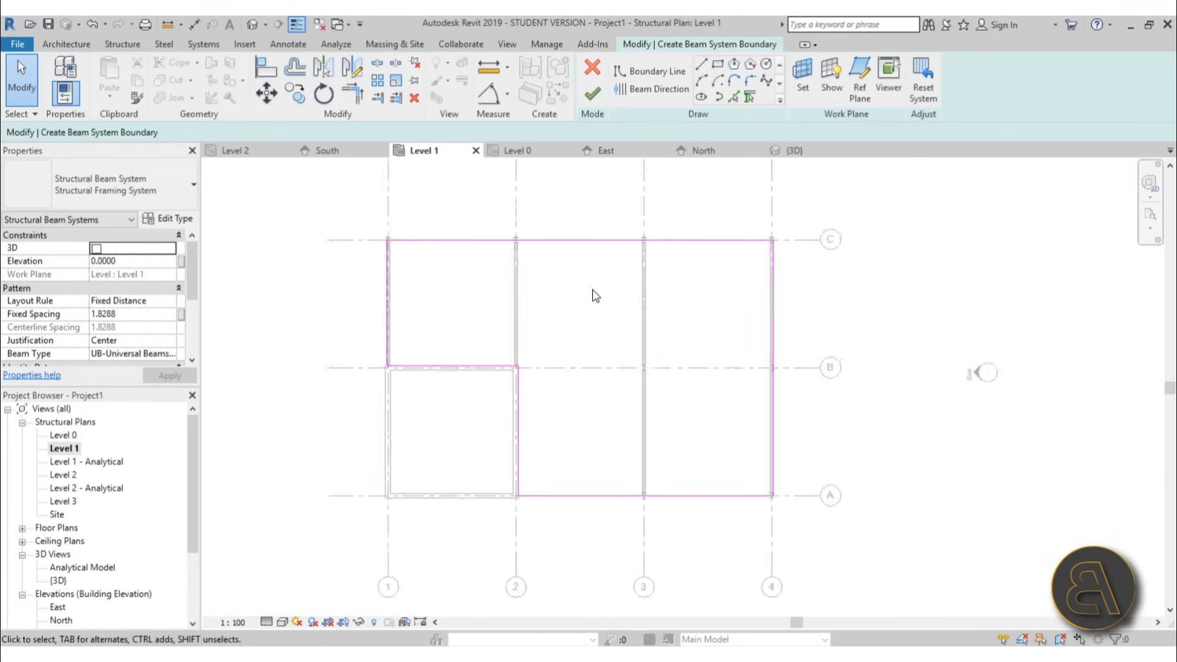
# Step: Draw the beam system's direction line along grid B, from the beam on grid 2 to the beam on grid 4
pyautogui.scroll(-1, 594, 295)
pyautogui.click(657, 86)
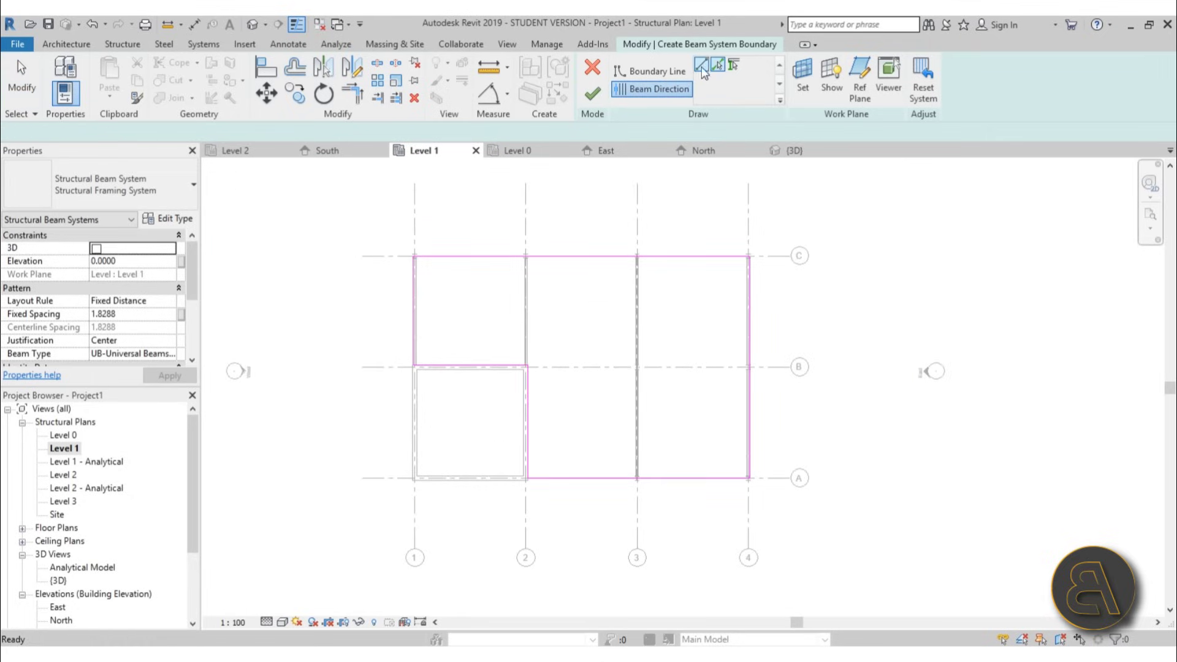
pyautogui.click(525, 366)
pyautogui.scroll(2, 525, 366)
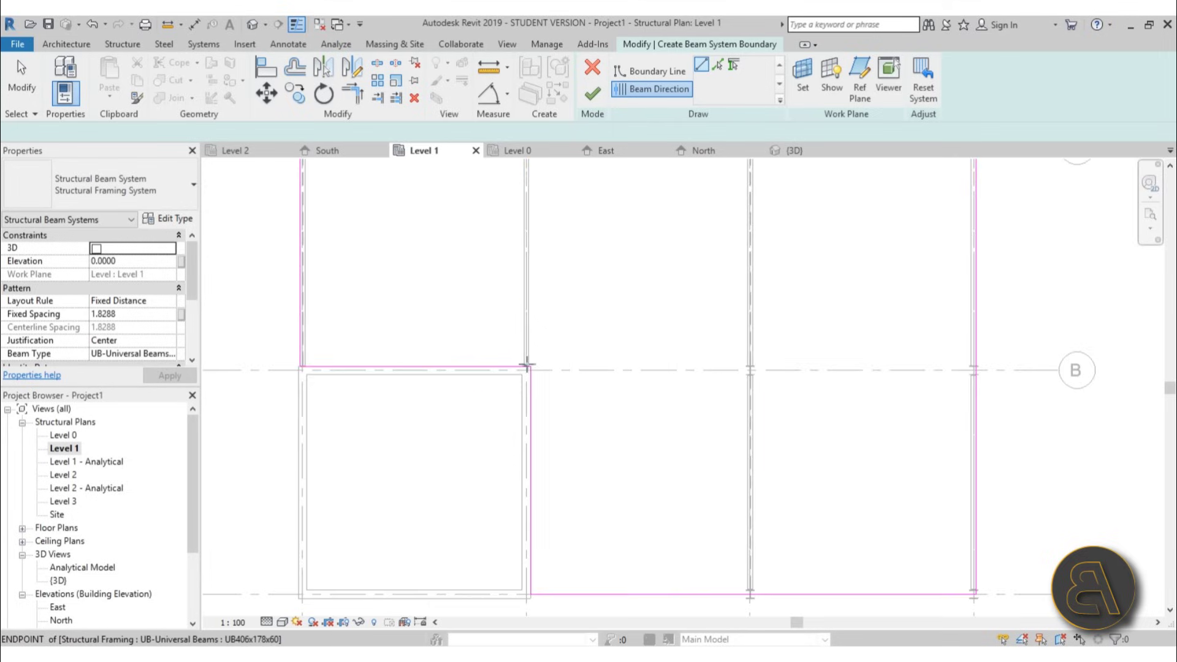
pyautogui.click(971, 367)
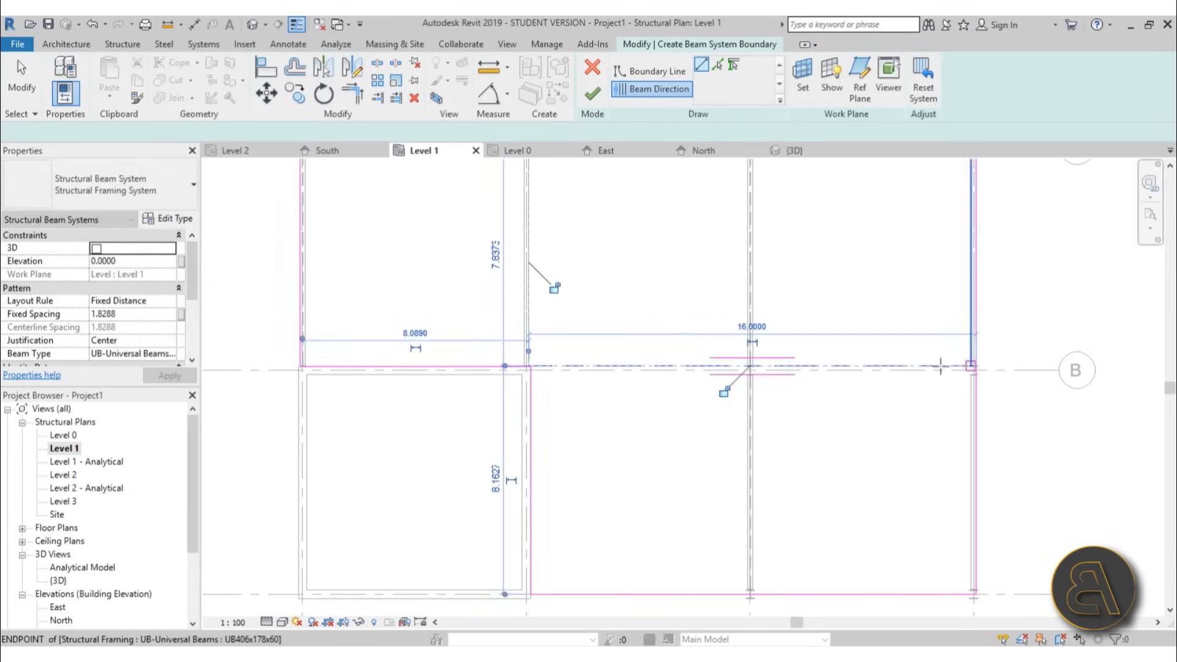
pyautogui.scroll(3, 559, 380)
pyautogui.press('Escape')
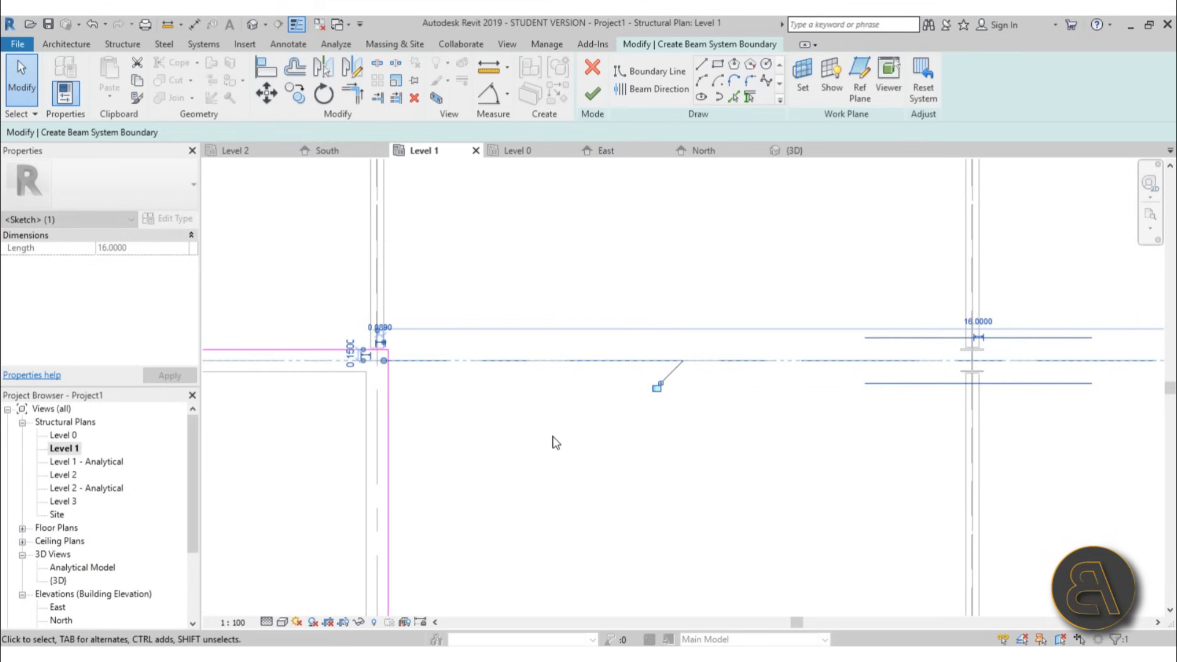
# Step: Set the beam system's fixed spacing to 1.6 and finish its sketch
pyautogui.scroll(-2, 549, 395)
pyautogui.scroll(-2, 548, 395)
pyautogui.scroll(2, 570, 371)
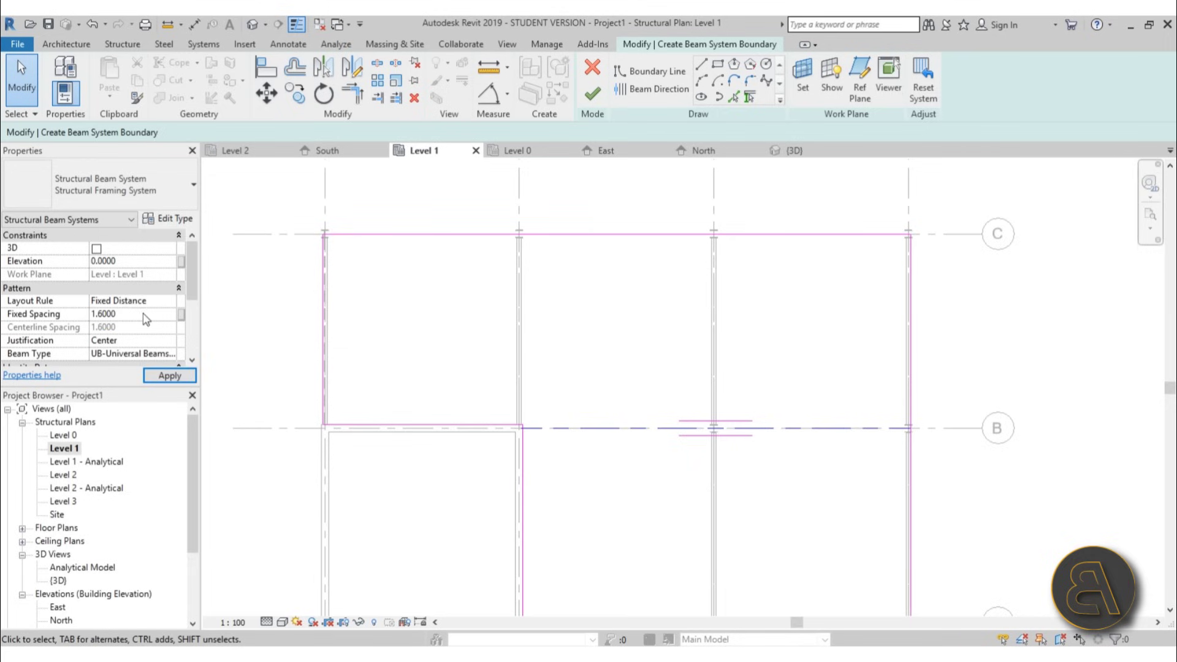
pyautogui.click(593, 95)
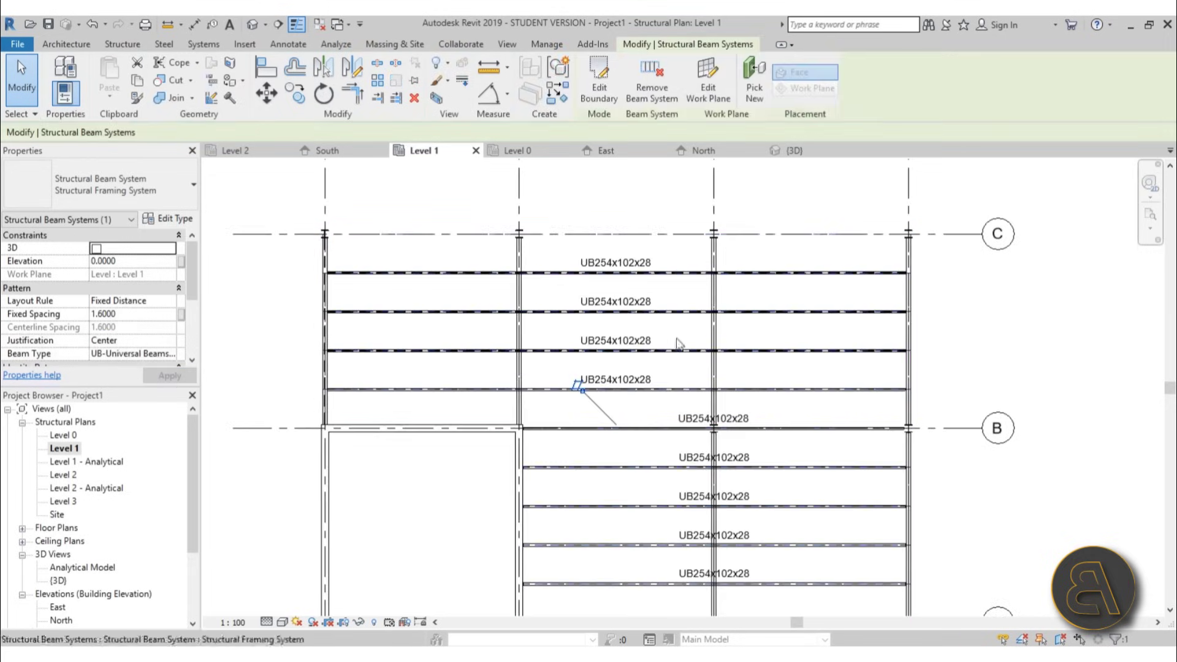
# Step: Examine in the 3D view how the beam system's members meet the supporting beams and columns on Level 1
pyautogui.click(251, 27)
pyautogui.keyDown('shift'); pyautogui.moveTo(723, 466); pyautogui.dragTo(657, 498, button='middle'); pyautogui.keyUp('shift')
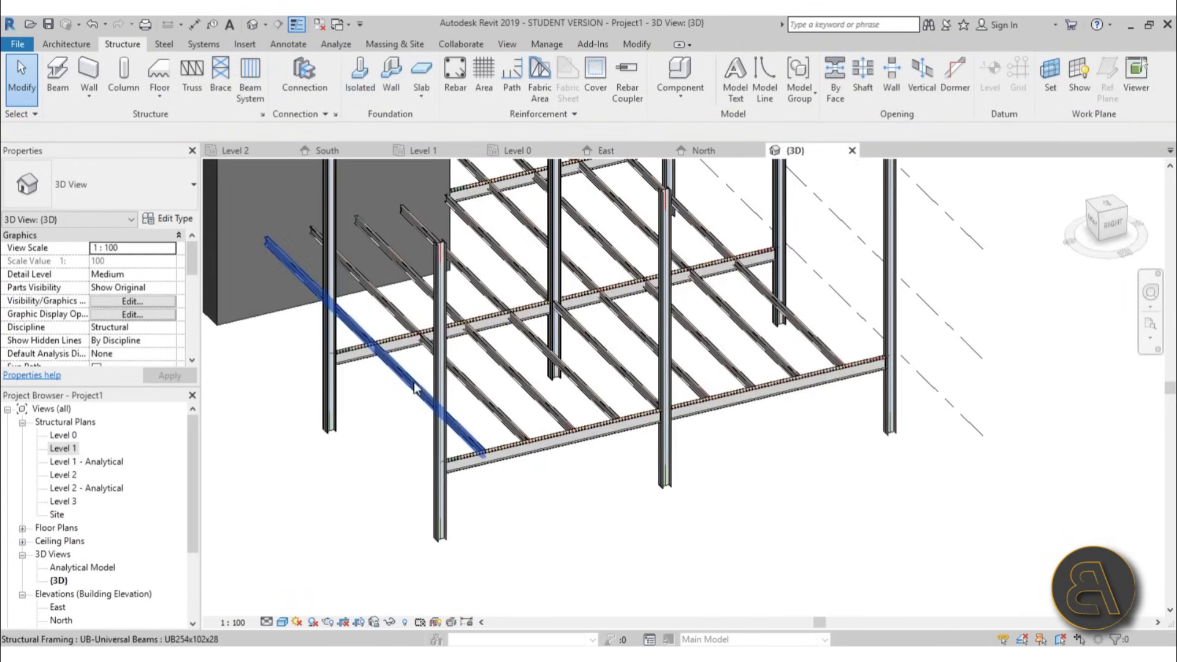
pyautogui.scroll(5, 538, 452)
pyautogui.keyDown('shift'); pyautogui.moveTo(486, 533); pyautogui.dragTo(533, 473, button='middle'); pyautogui.keyUp('shift')
pyautogui.scroll(-4, 533, 472)
pyautogui.keyDown('shift'); pyautogui.moveTo(378, 472); pyautogui.dragTo(429, 462, button='middle'); pyautogui.keyUp('shift')
pyautogui.scroll(6, 407, 255)
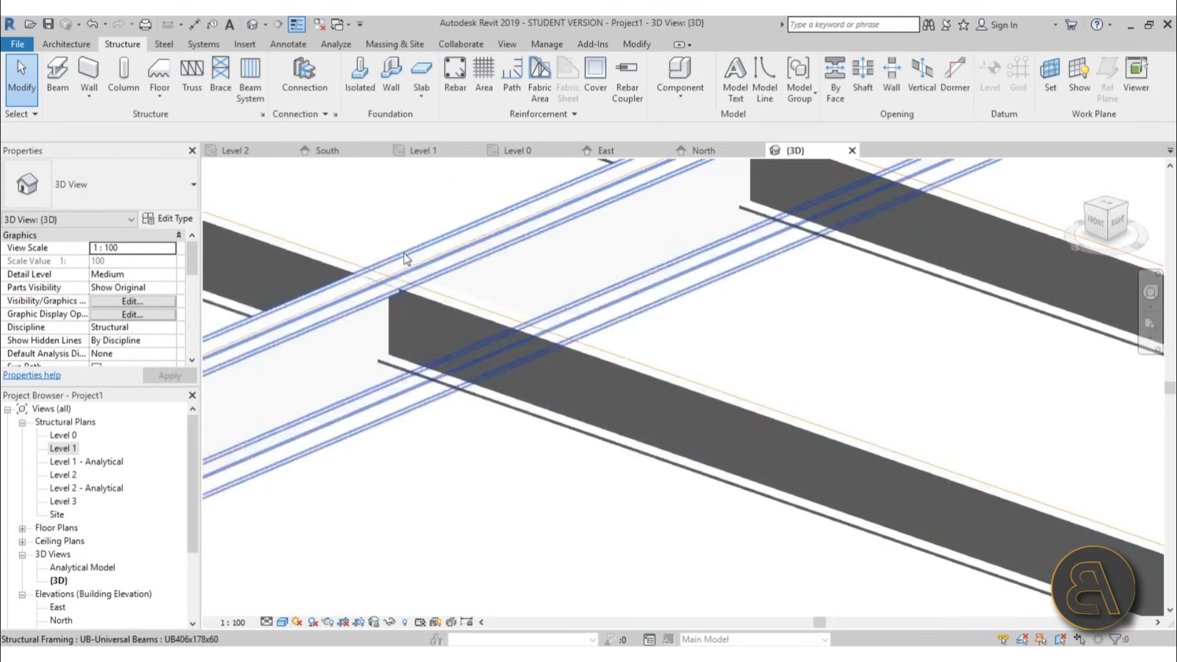
pyautogui.scroll(-8, 467, 313)
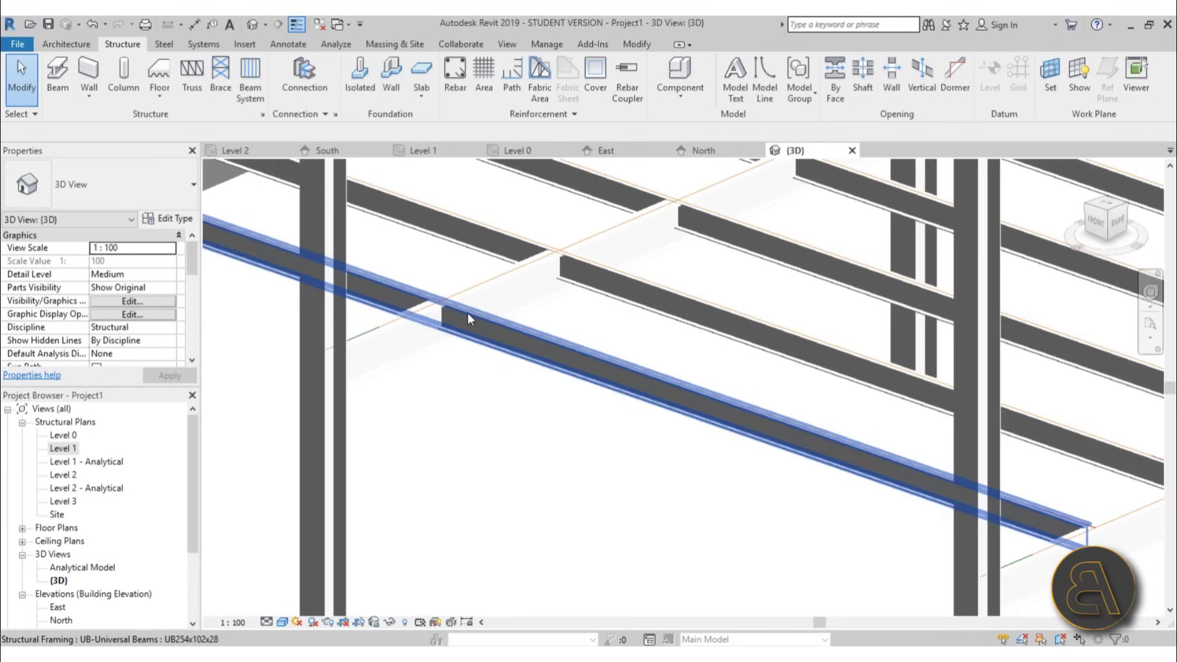
pyautogui.scroll(4, 725, 385)
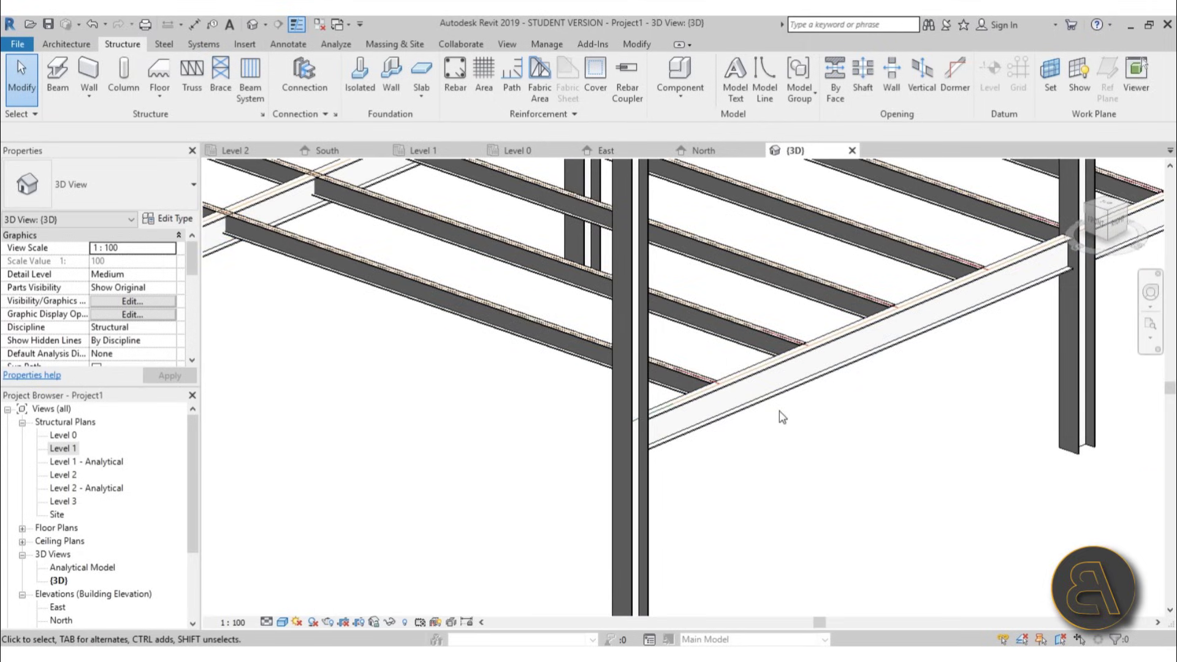
# Step: Select the whole beam system in the 3D view and open the South elevation
pyautogui.press('Tab')
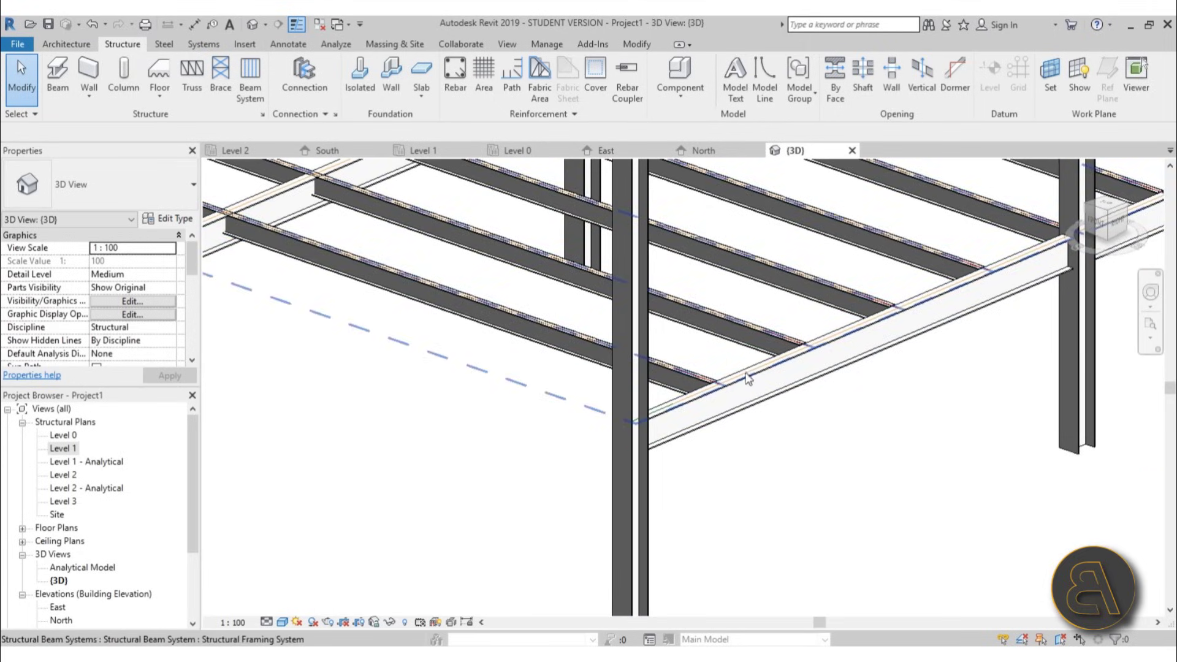
pyautogui.click(748, 378)
pyautogui.scroll(-3, 801, 505)
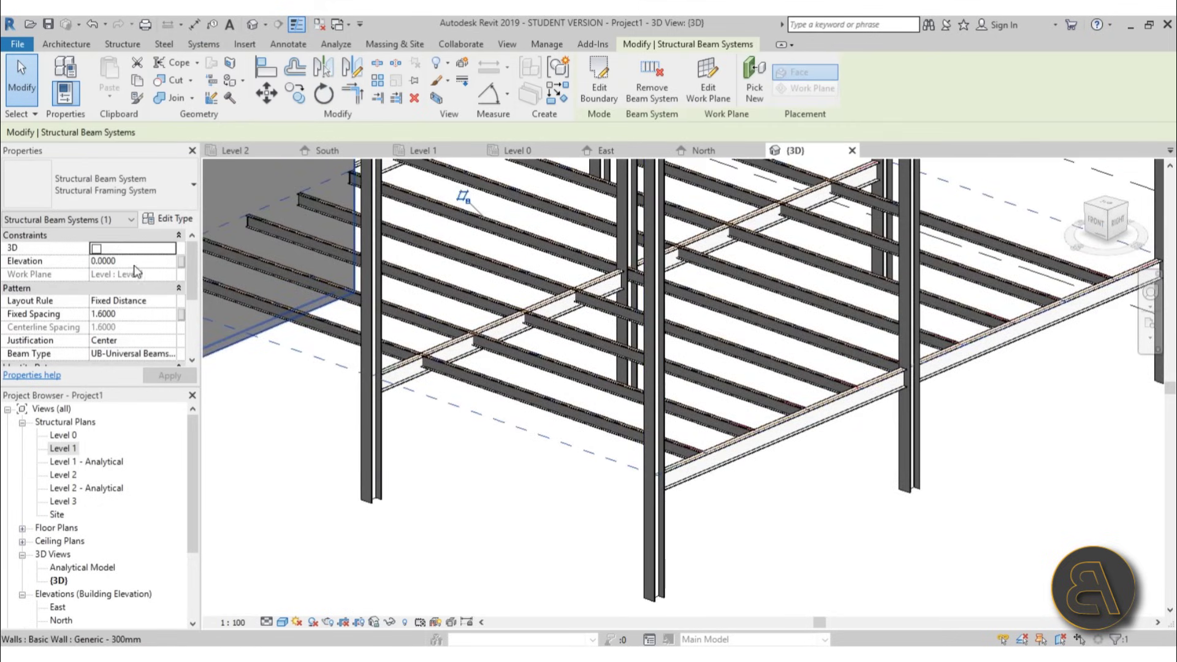
pyautogui.moveTo(652, 459)
pyautogui.mouseDown(button='middle')
pyautogui.moveTo(590, 439)
pyautogui.moveTo(657, 447)
pyautogui.mouseUp(button='middle')
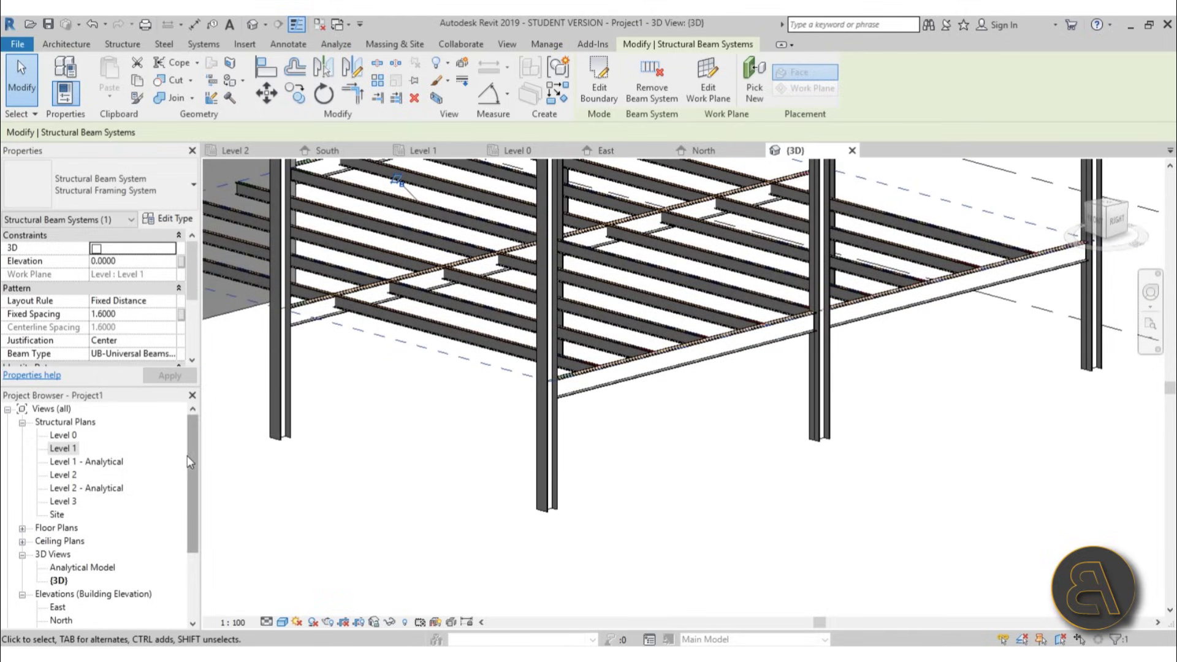
pyautogui.moveTo(187, 454); pyautogui.dragTo(187, 519)
pyautogui.doubleClick(61, 528)
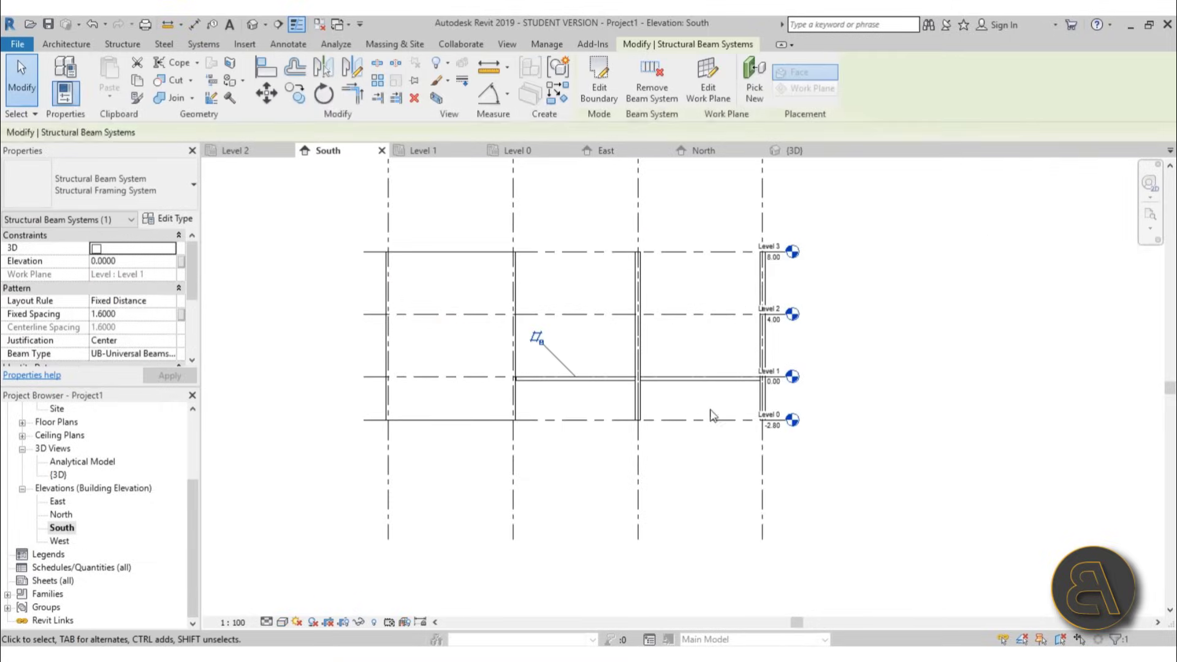
# Step: Show the South elevation at Fine detail in Wireframe style, dismissing the save reminder without saving
pyautogui.scroll(5, 644, 380)
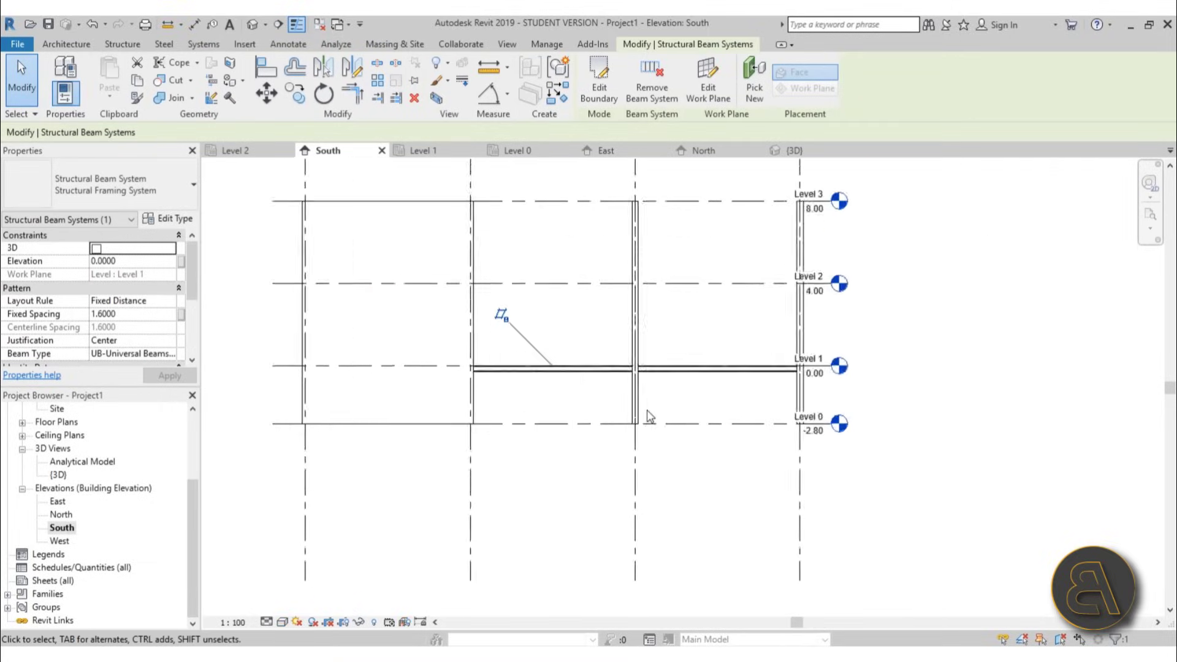
pyautogui.click(269, 621)
pyautogui.click(281, 606)
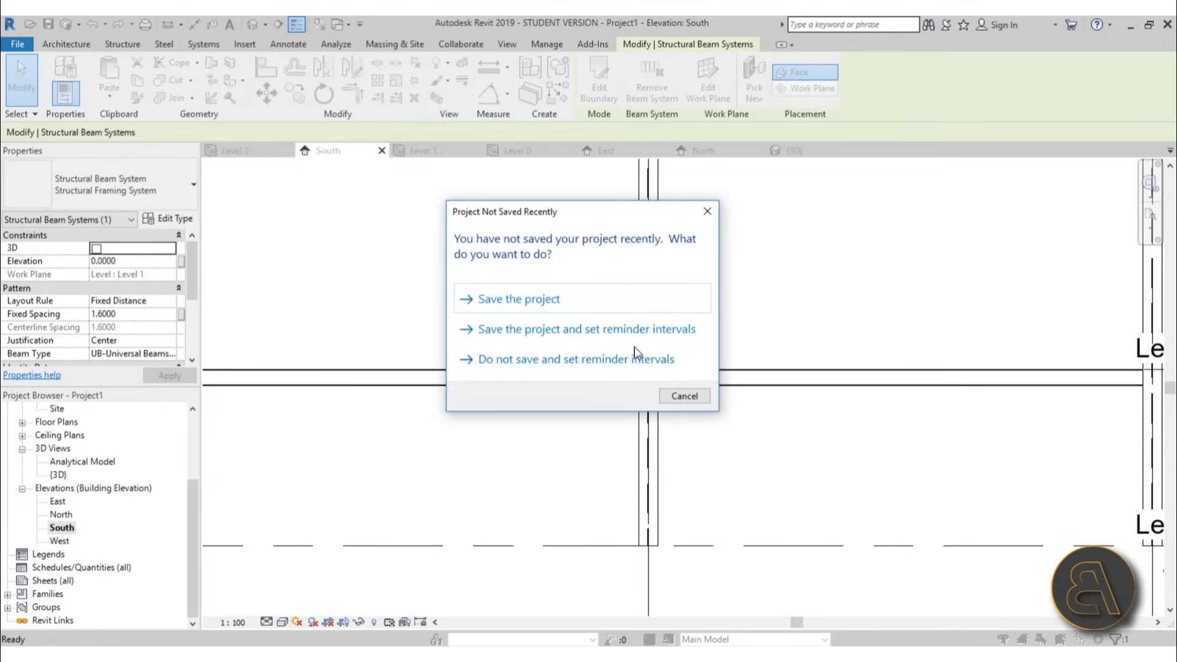
pyautogui.click(684, 396)
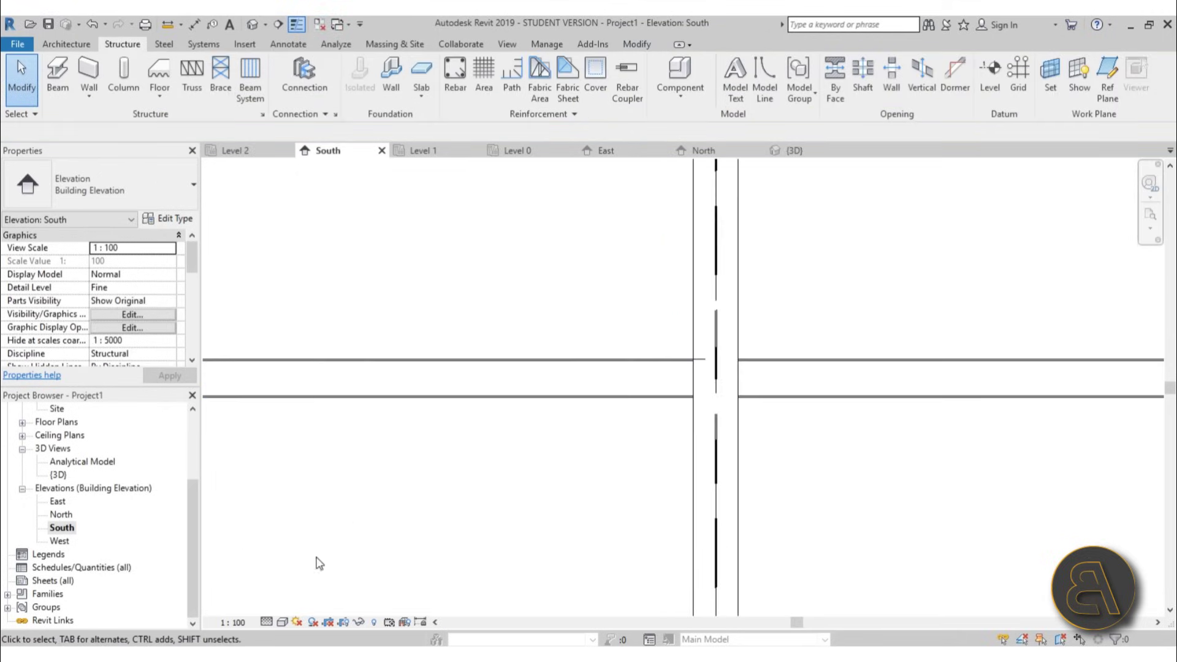
pyautogui.click(279, 622)
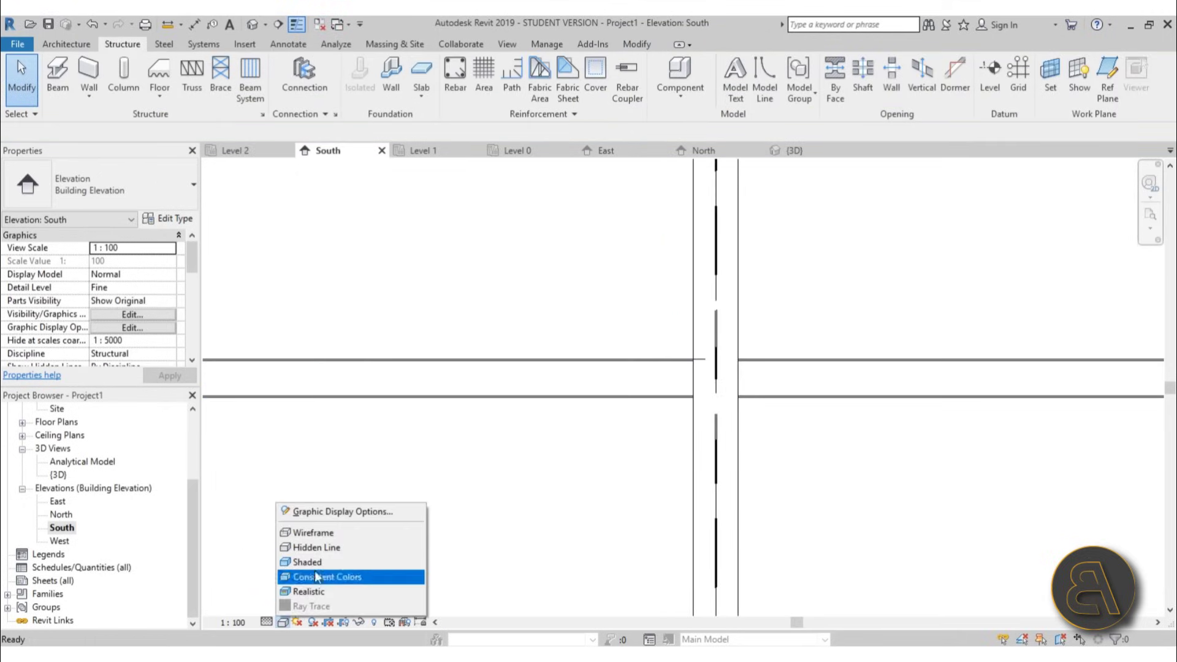
pyautogui.click(309, 533)
pyautogui.scroll(-3, 599, 420)
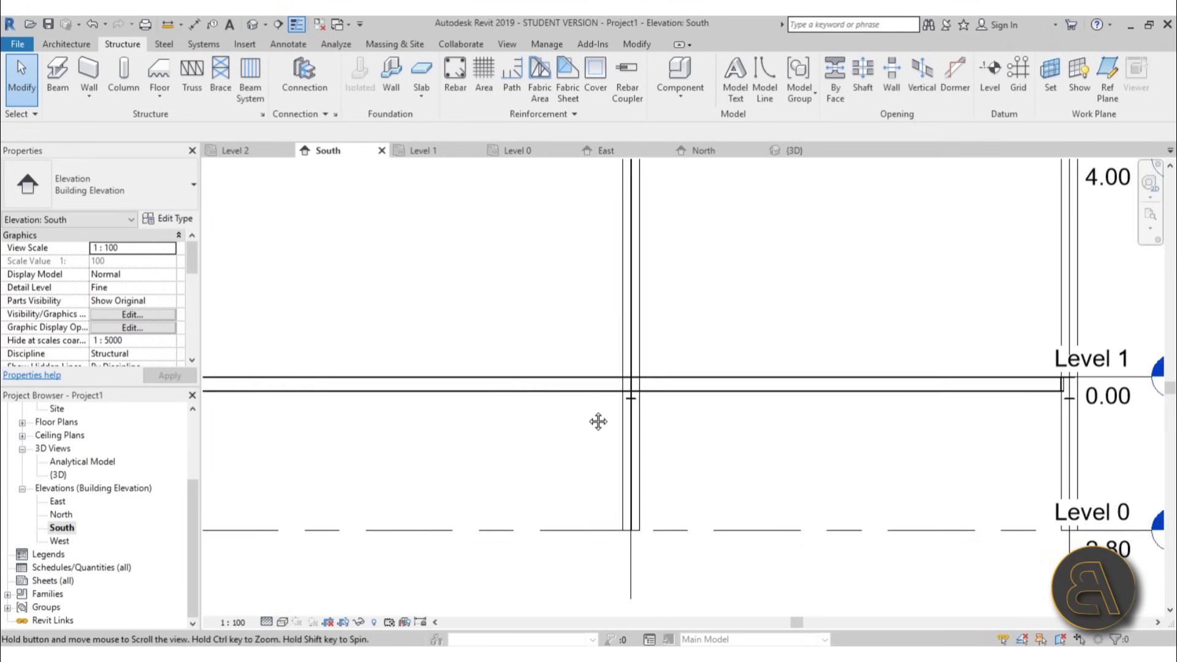
pyautogui.scroll(6, 525, 412)
pyautogui.scroll(2, 725, 369)
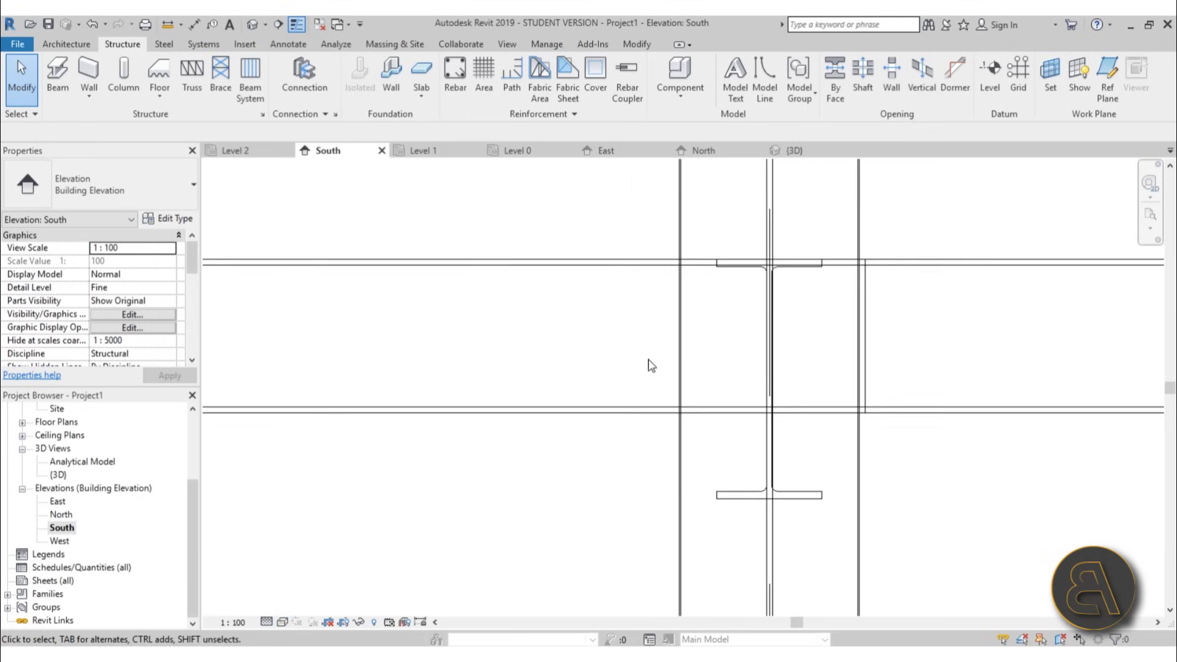
# Step: Measure the depth of the secondary beam at Level 1, from its underside to its top
pyautogui.click(167, 25)
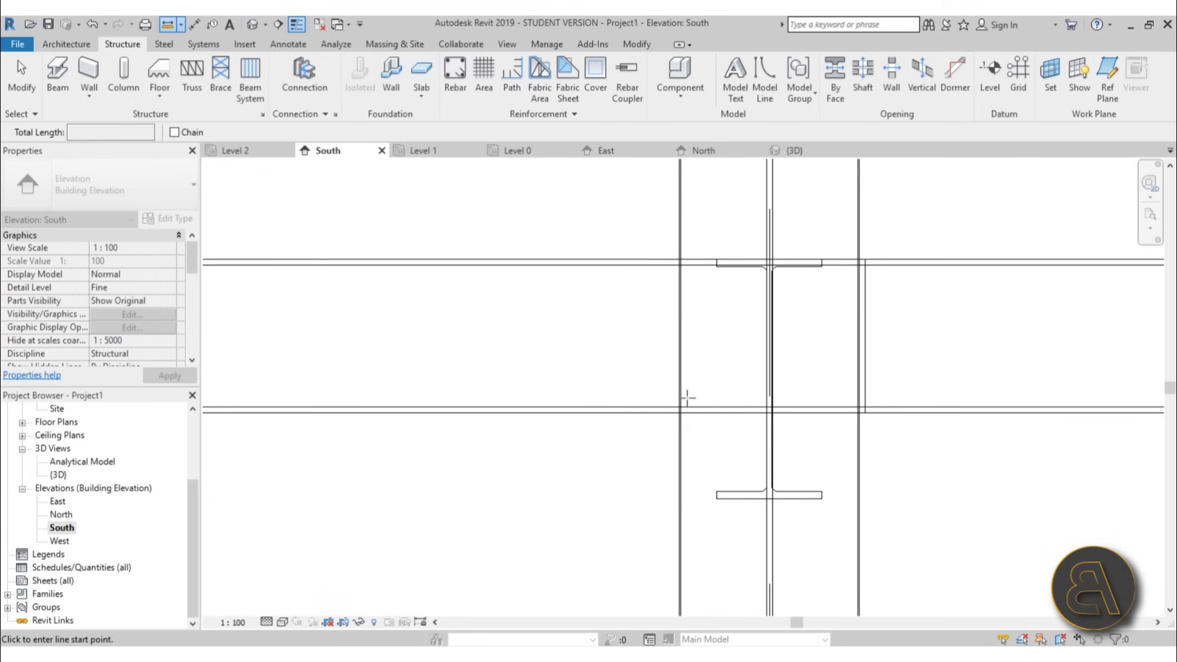
pyautogui.click(639, 412)
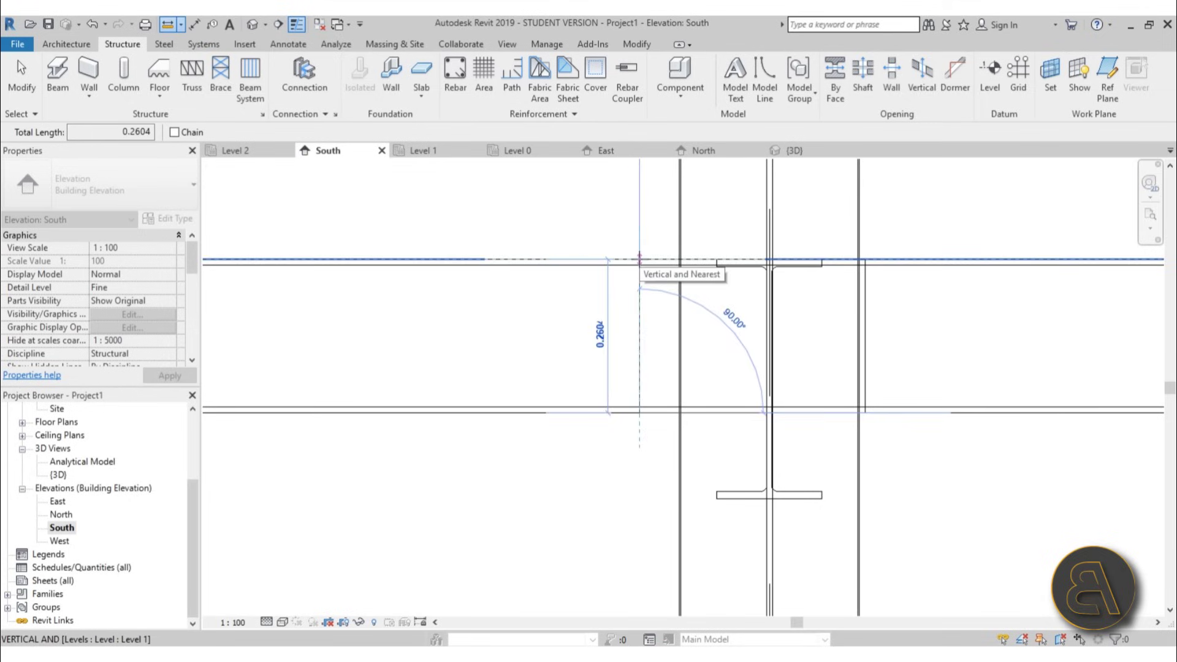
pyautogui.press('Escape')
pyautogui.press('Escape')
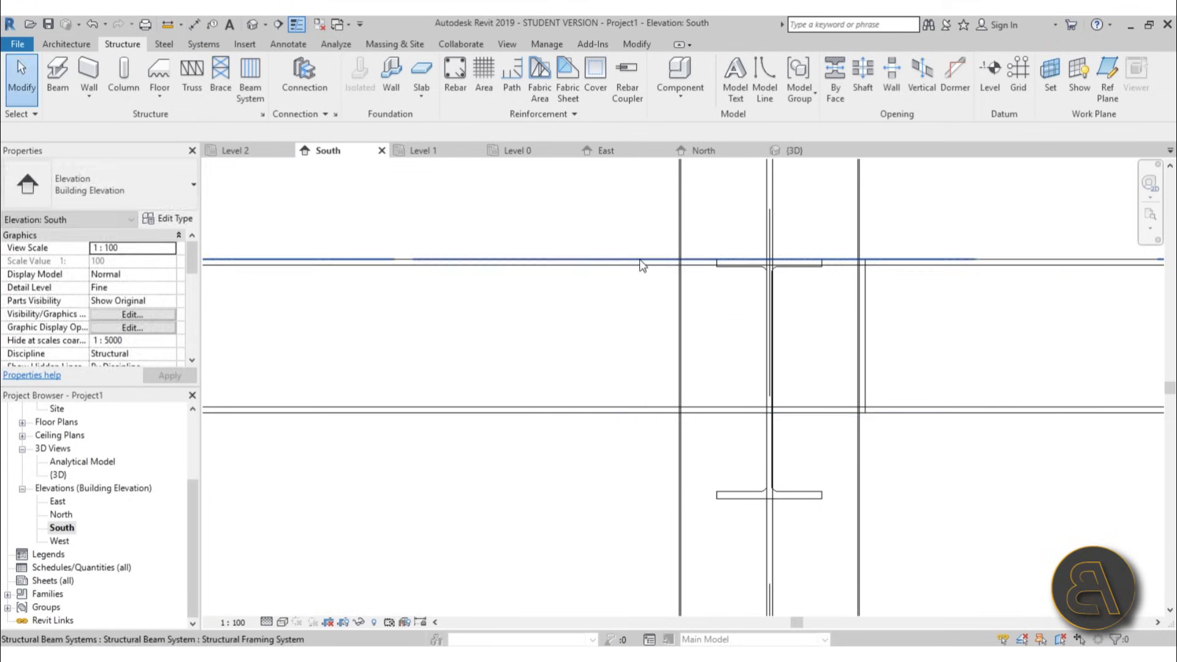
pyautogui.scroll(-5, 601, 460)
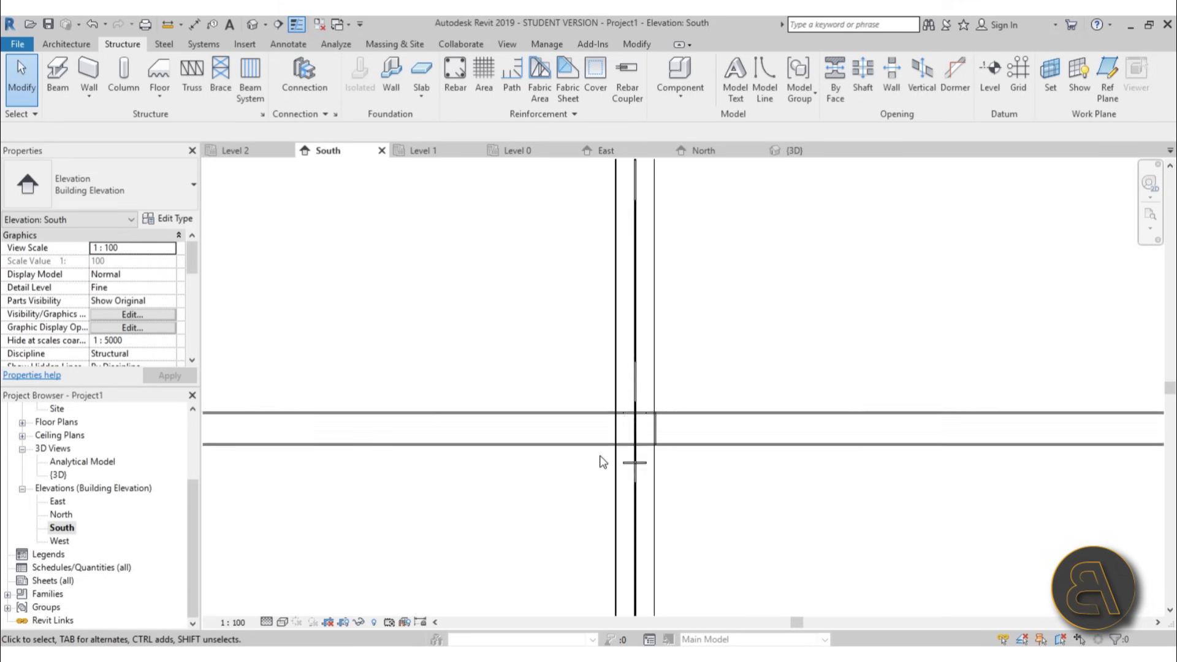
# Step: Raise the Level 1 beam system in the 3D view by setting its elevation to 0.26
pyautogui.click(252, 24)
pyautogui.scroll(3, 655, 447)
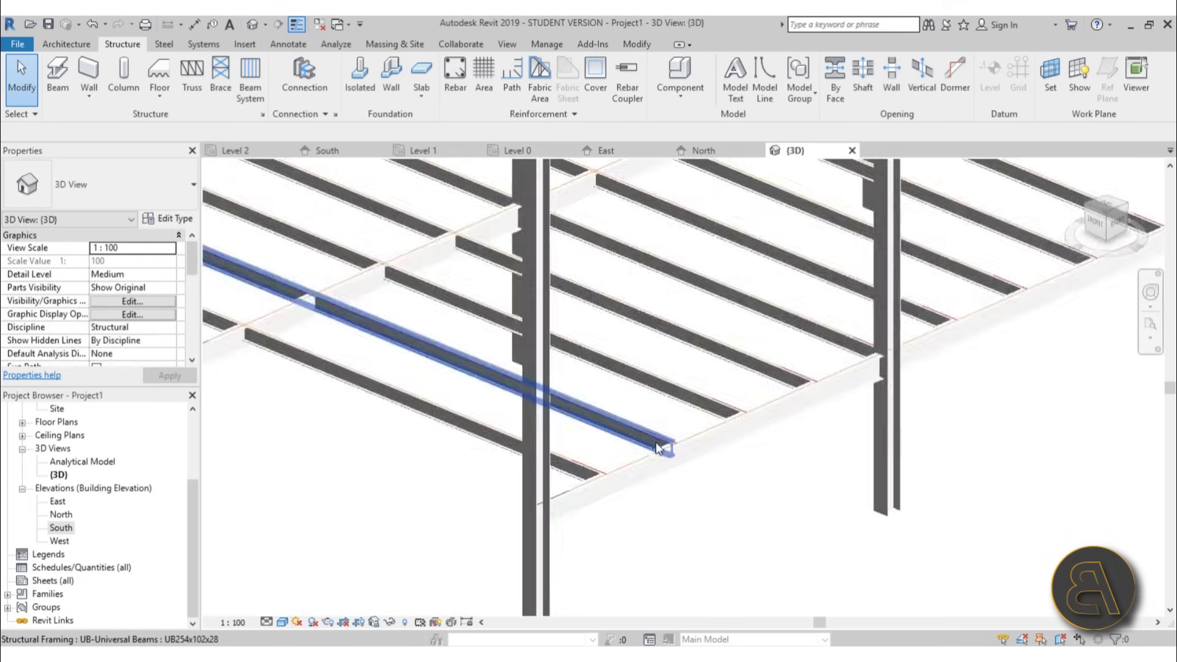
pyautogui.press('Tab')
pyautogui.click(656, 447)
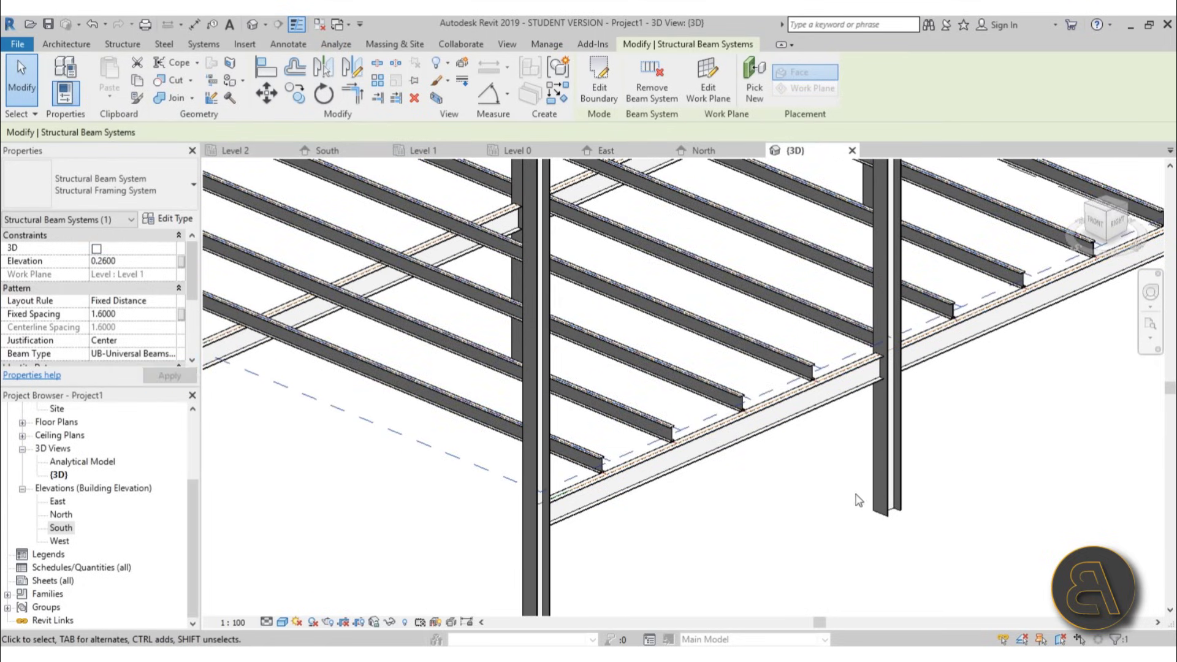
pyautogui.keyDown('shift'); pyautogui.moveTo(630, 532); pyautogui.dragTo(694, 532, button='middle'); pyautogui.keyUp('shift')
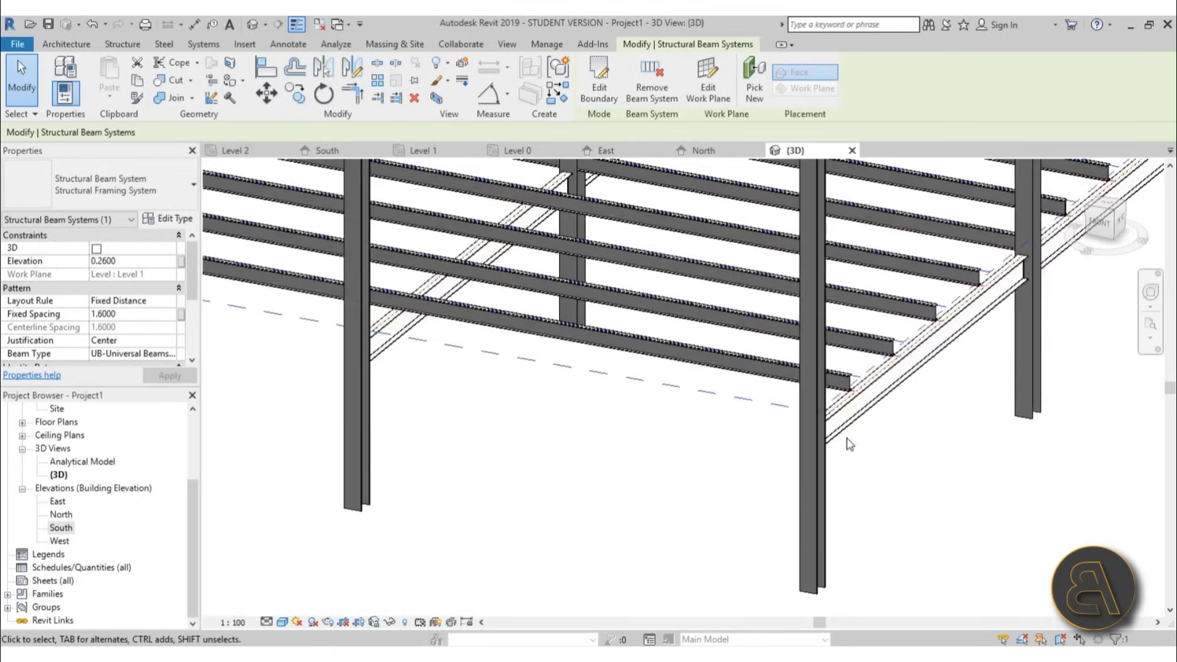
pyautogui.scroll(-2, 598, 515)
pyautogui.keyDown('shift'); pyautogui.moveTo(597, 515); pyautogui.dragTo(708, 547, button='middle'); pyautogui.keyUp('shift')
pyautogui.press('Escape')
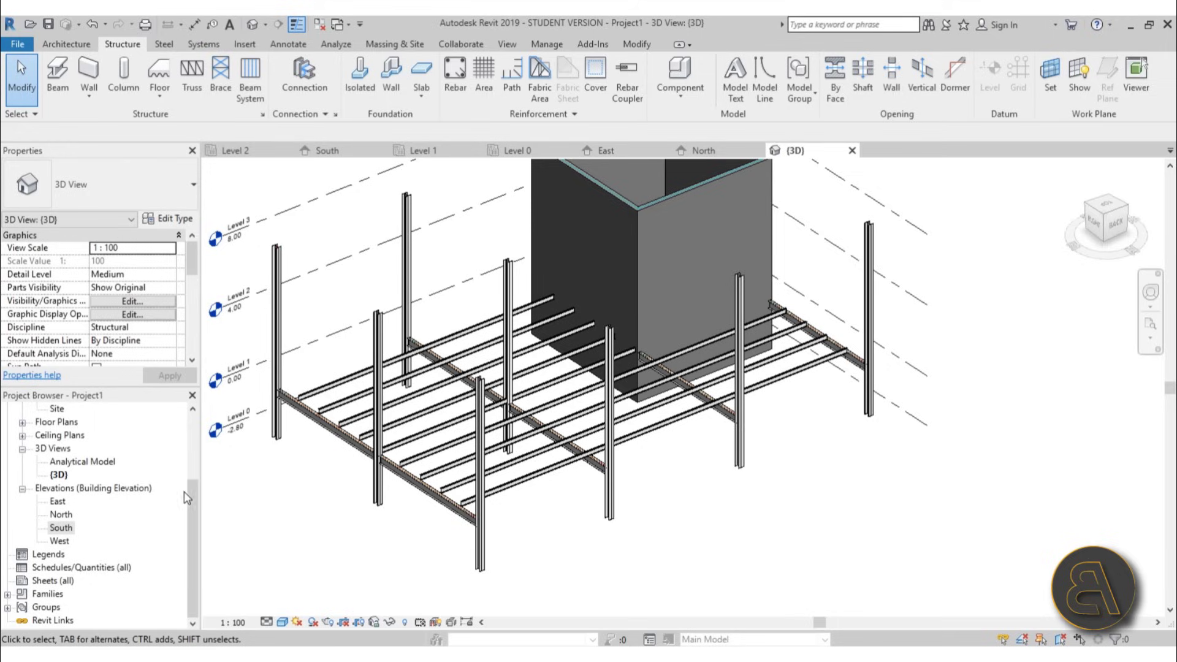
# Step: Open the Level 1 structural plan
pyautogui.moveTo(192, 494); pyautogui.dragTo(192, 429)
pyautogui.doubleClick(63, 451)
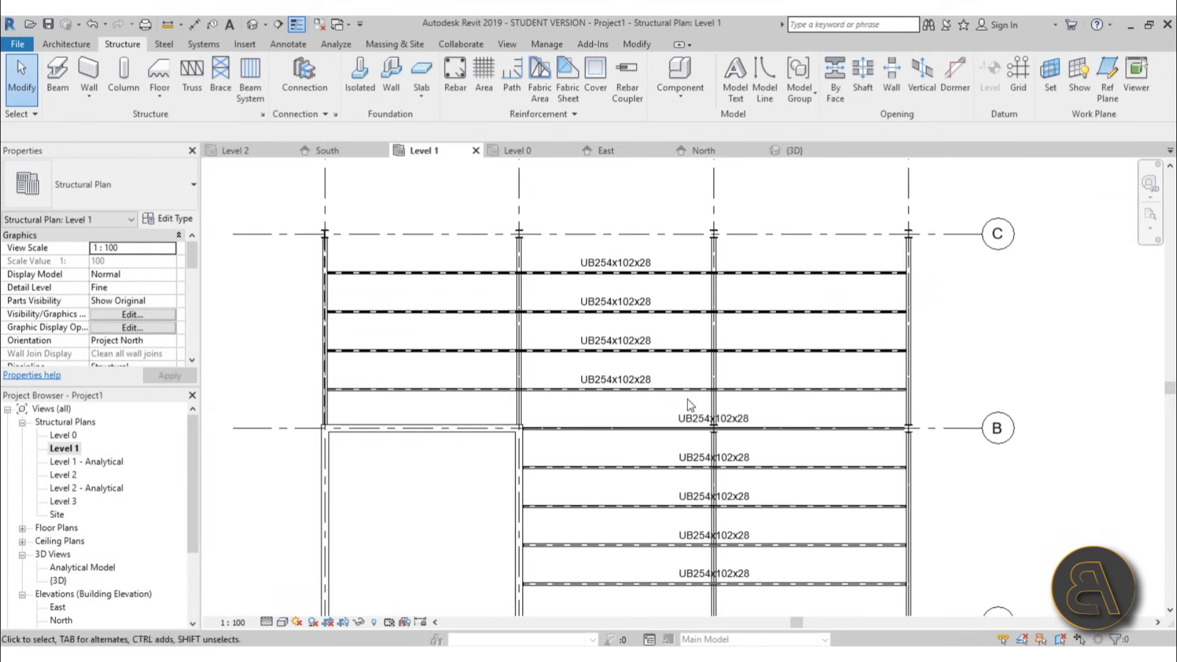
# Step: Start a structural floor on Level 1 using the 160mm Concrete With 50mm Metal Deck type
pyautogui.click(159, 70)
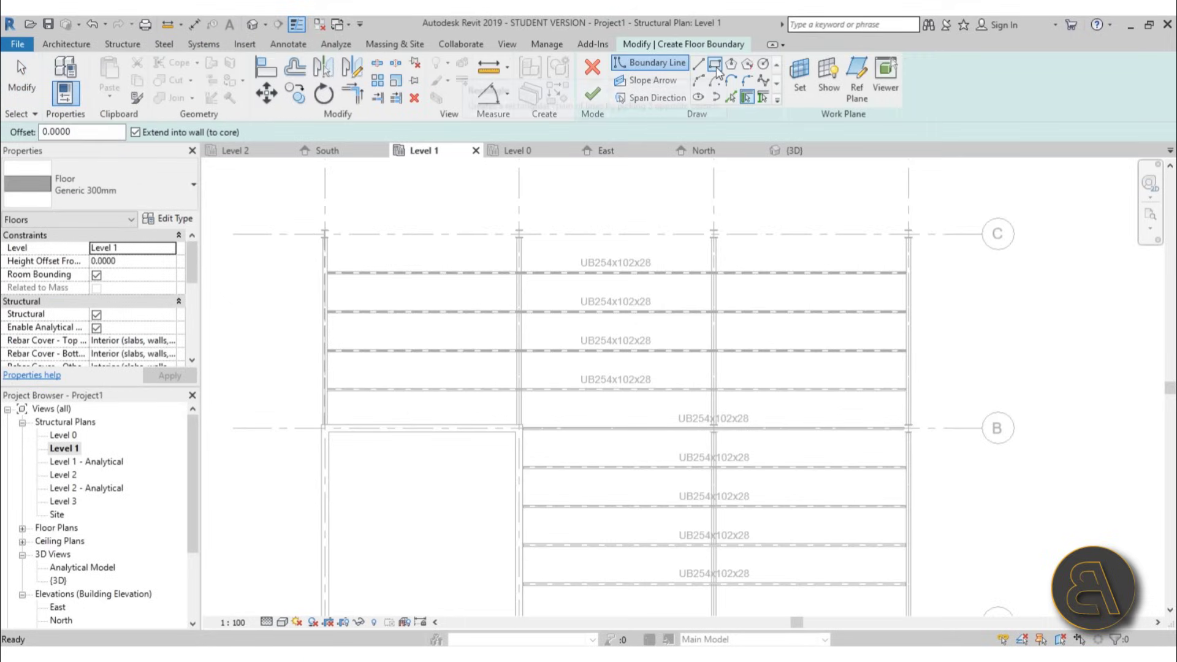
pyautogui.click(131, 184)
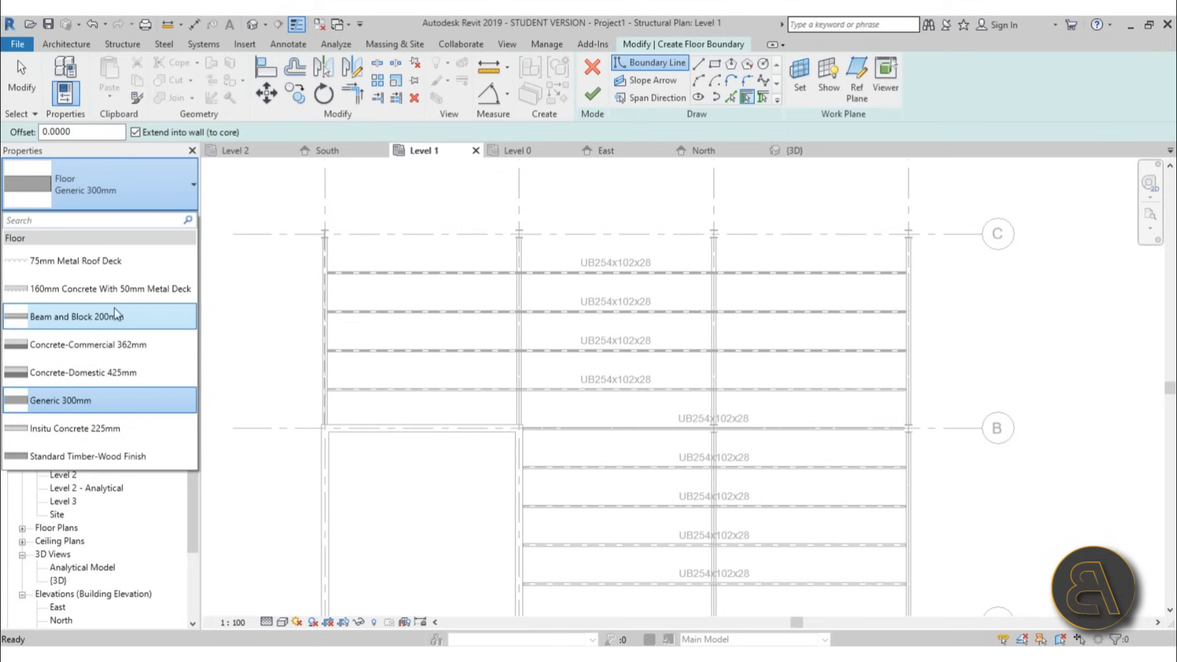
pyautogui.click(118, 288)
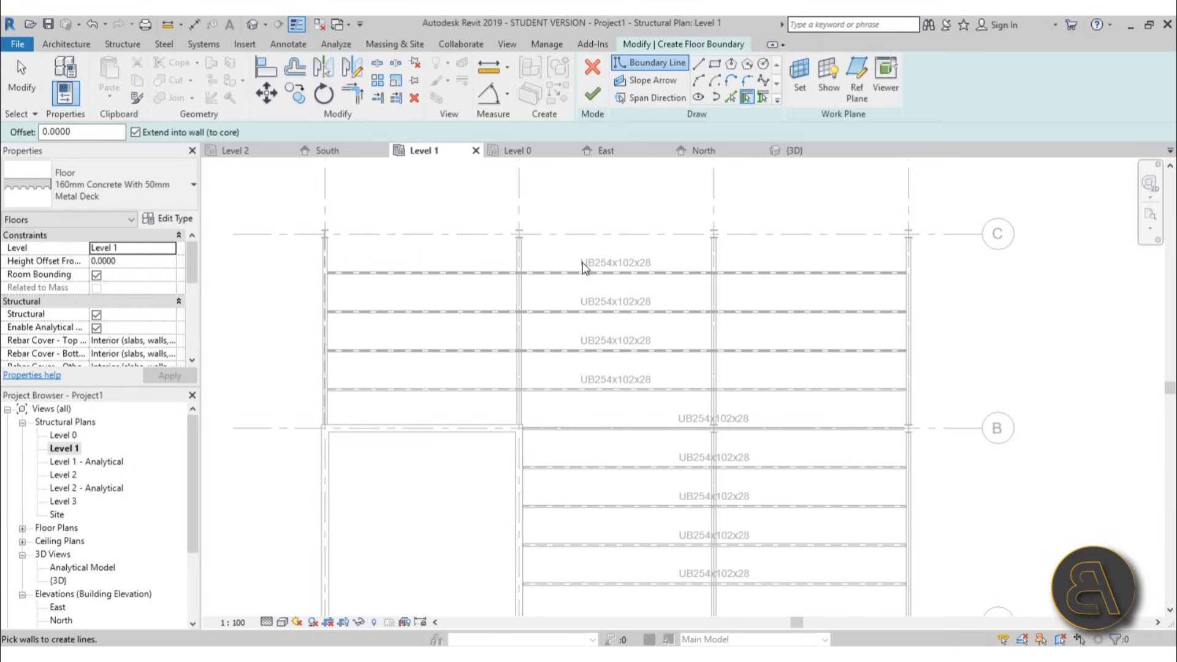
# Step: Pick floor boundary lines along the outer column edge on grid C and the outer beam edges on grids 1 and 4
pyautogui.click(731, 97)
pyautogui.scroll(3, 278, 283)
pyautogui.click(389, 248)
pyautogui.moveTo(582, 227); pyautogui.dragTo(502, 436, button='middle')
pyautogui.click(325, 366)
pyautogui.scroll(-3, 521, 401)
pyautogui.moveTo(602, 454); pyautogui.dragTo(207, 272, button='middle')
pyautogui.scroll(7, 662, 286)
pyautogui.click(591, 312)
# Step: Pick floor boundary lines on the outer column edge at grid A and on the outer faces of the adjoining core walls
pyautogui.scroll(-8, 710, 318)
pyautogui.moveTo(714, 330); pyautogui.dragTo(729, 125, button='middle')
pyautogui.scroll(7, 692, 375)
pyautogui.click(654, 377)
pyautogui.scroll(-3, 368, 430)
pyautogui.moveTo(245, 428); pyautogui.dragTo(774, 440, button='middle')
pyautogui.scroll(1, 408, 397)
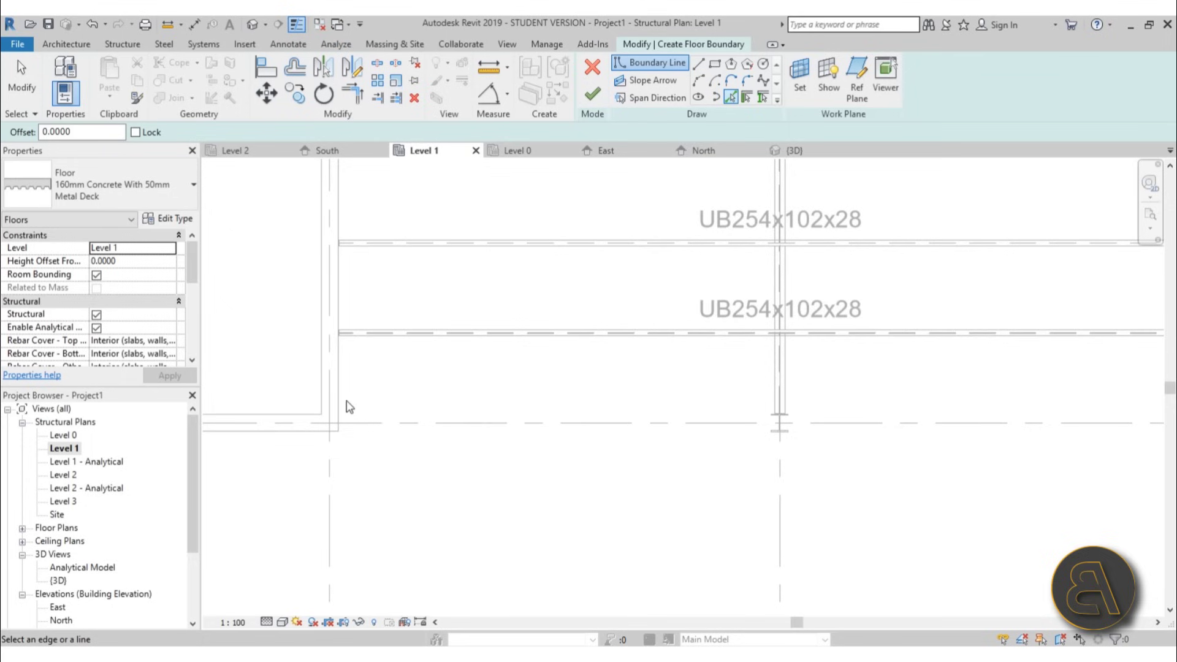
pyautogui.click(338, 393)
pyautogui.scroll(-3, 507, 381)
pyautogui.scroll(4, 468, 343)
pyautogui.click(471, 376)
# Step: Trim the floor boundary lines into corners at the core walls and along grid C
pyautogui.press('t')
pyautogui.press('r')
pyautogui.click(394, 378)
pyautogui.click(368, 369)
pyautogui.scroll(-3, 443, 285)
pyautogui.moveTo(408, 178); pyautogui.dragTo(402, 355, button='middle')
pyautogui.scroll(2, 392, 351)
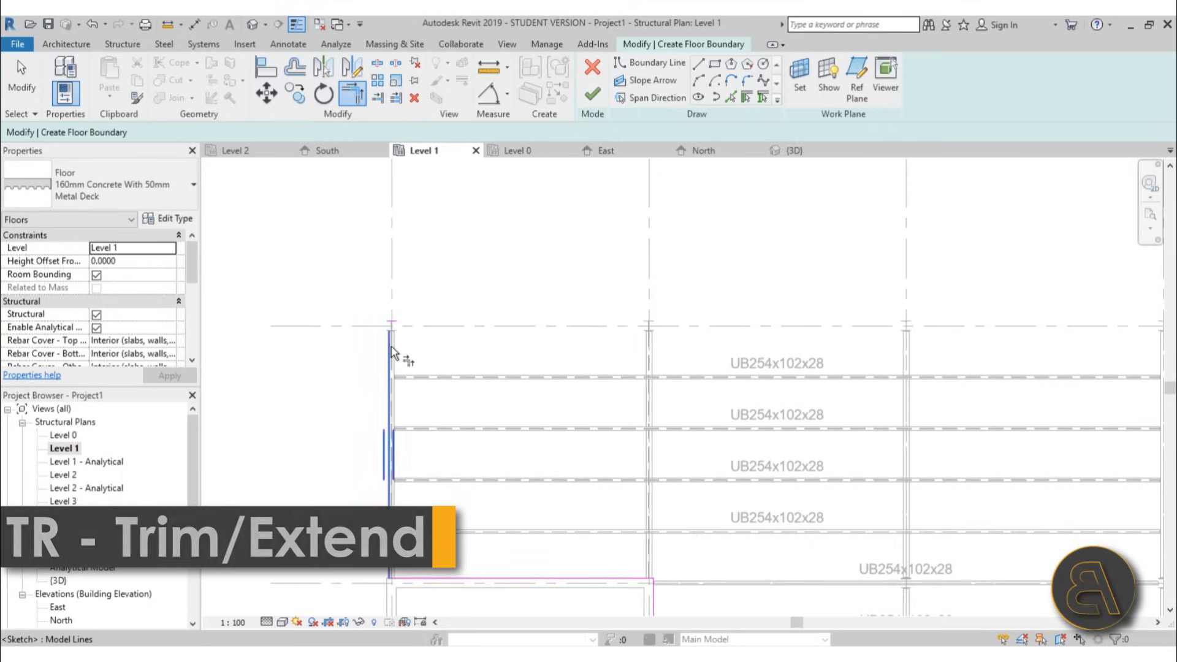
pyautogui.scroll(-2, 397, 325)
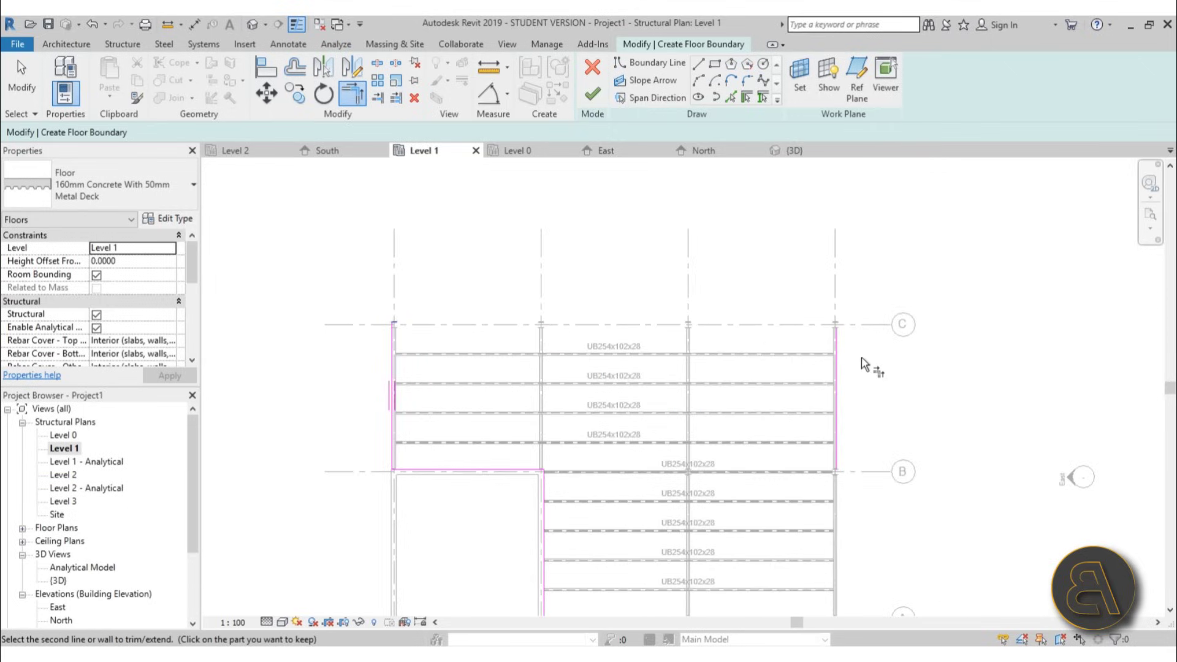
pyautogui.click(837, 361)
pyautogui.click(836, 369)
# Step: Trim the remaining boundary corners along grid A into a closed loop and finish the floor sketch
pyautogui.scroll(-1, 797, 543)
pyautogui.moveTo(793, 555); pyautogui.dragTo(733, 337, button='middle')
pyautogui.scroll(3, 736, 342)
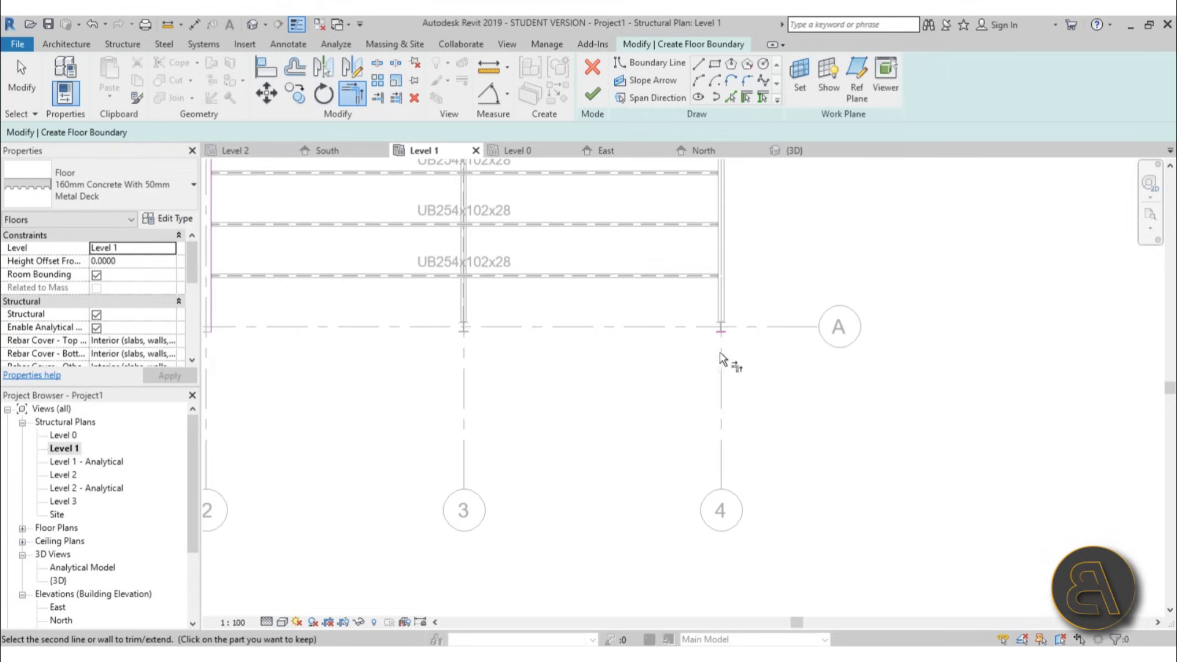
pyautogui.click(718, 334)
pyautogui.scroll(-3, 766, 367)
pyautogui.scroll(1, 538, 350)
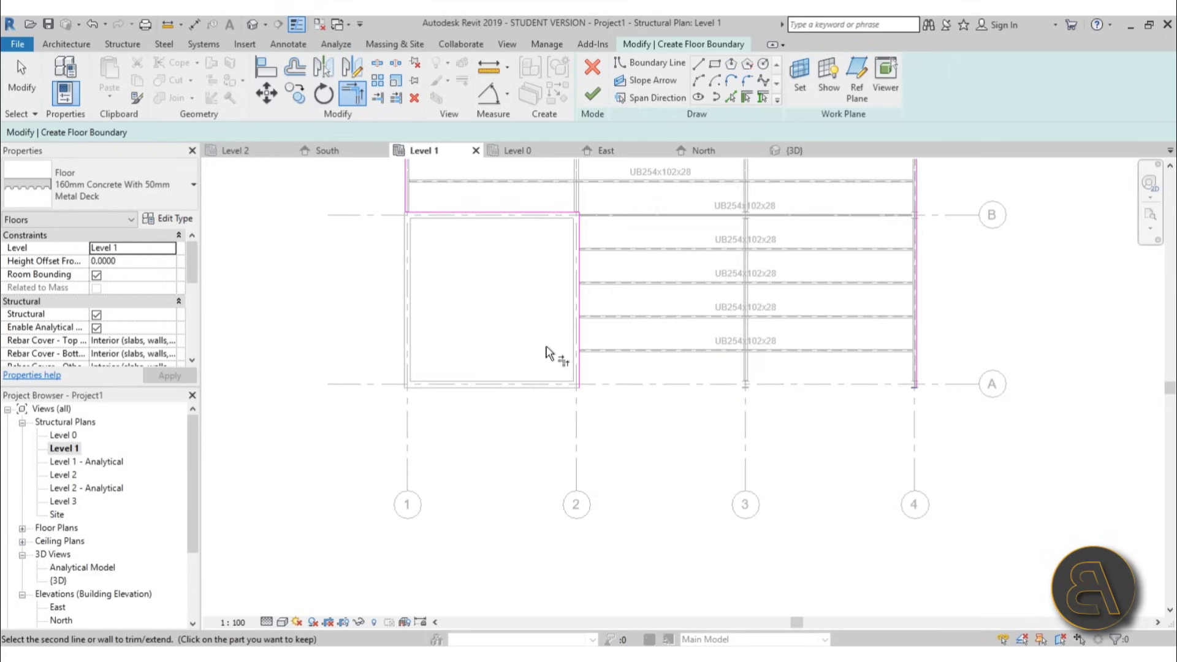
pyautogui.click(581, 351)
pyautogui.scroll(-3, 546, 504)
pyautogui.scroll(3, 621, 362)
pyautogui.scroll(1, 308, 333)
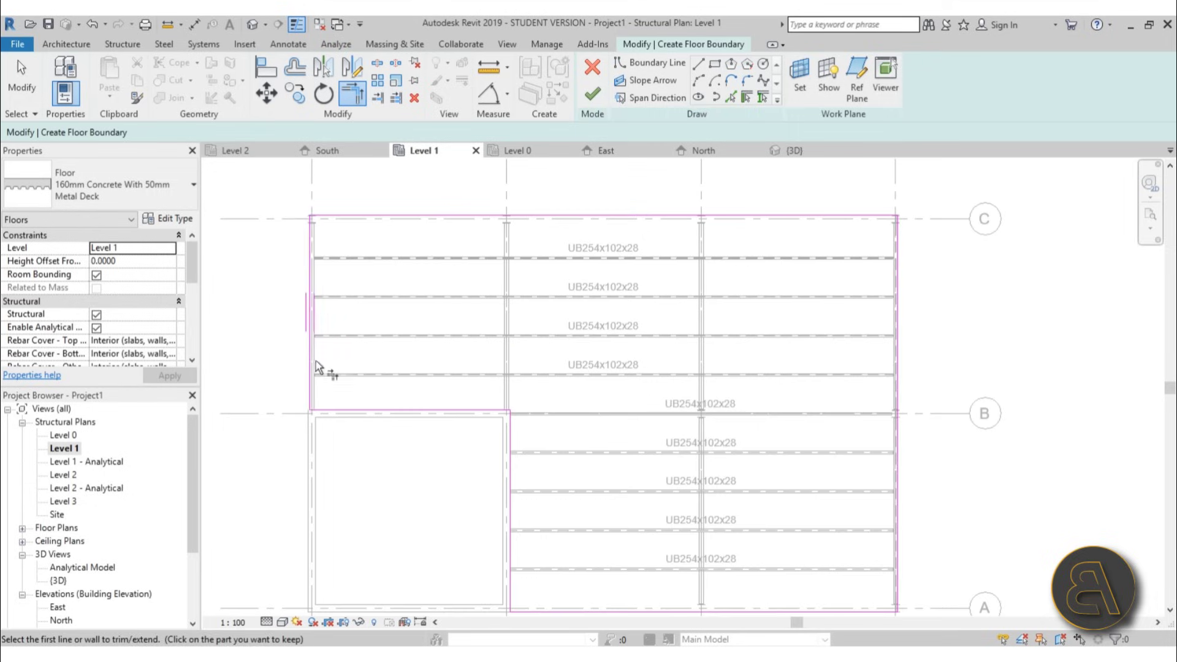
pyautogui.click(598, 95)
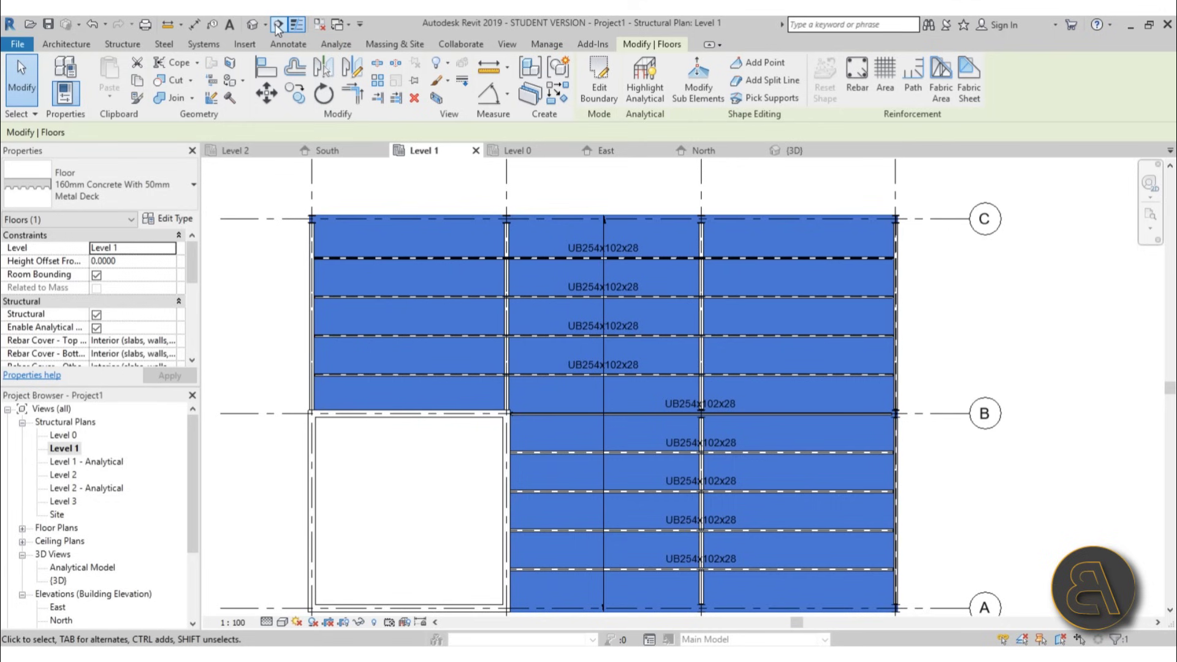
# Step: Check in the 3D view how the Level 1 floor sits against the main and secondary beams
pyautogui.click(252, 24)
pyautogui.scroll(6, 712, 384)
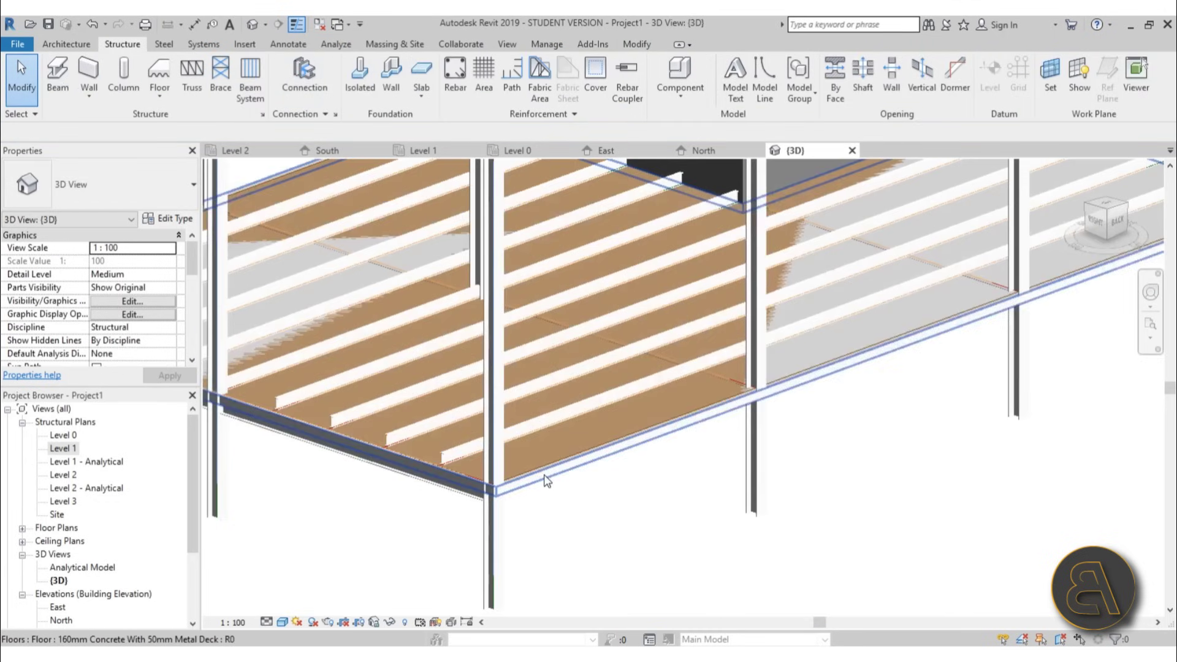
pyautogui.click(529, 472)
pyautogui.scroll(-5, 674, 514)
pyautogui.scroll(6, 355, 325)
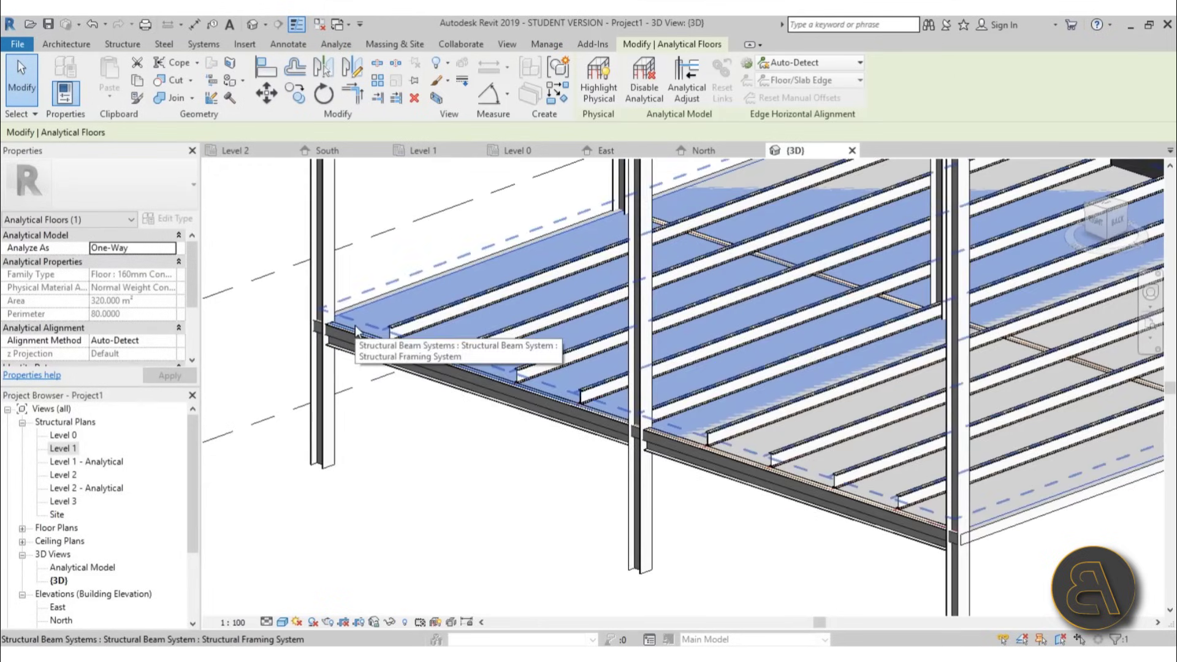
pyautogui.scroll(4, 355, 325)
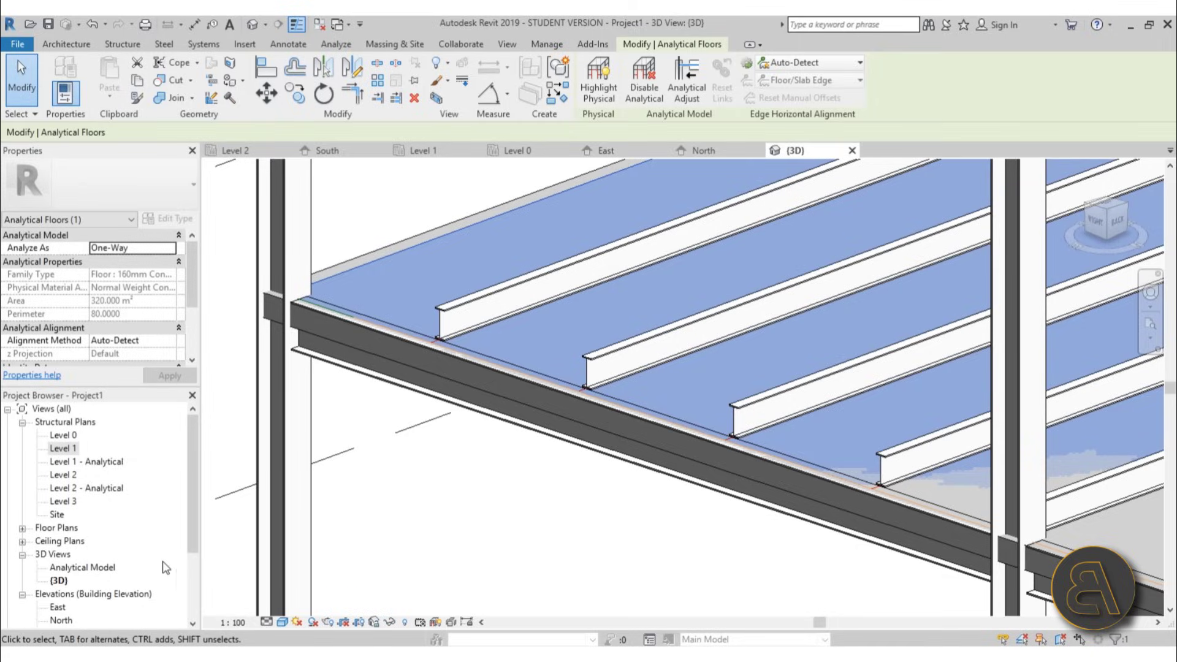
# Step: Measure in the South elevation the vertical distance from the metal deck's underside to the top of the secondary beams
pyautogui.moveTo(190, 525); pyautogui.dragTo(190, 587)
pyautogui.doubleClick(61, 528)
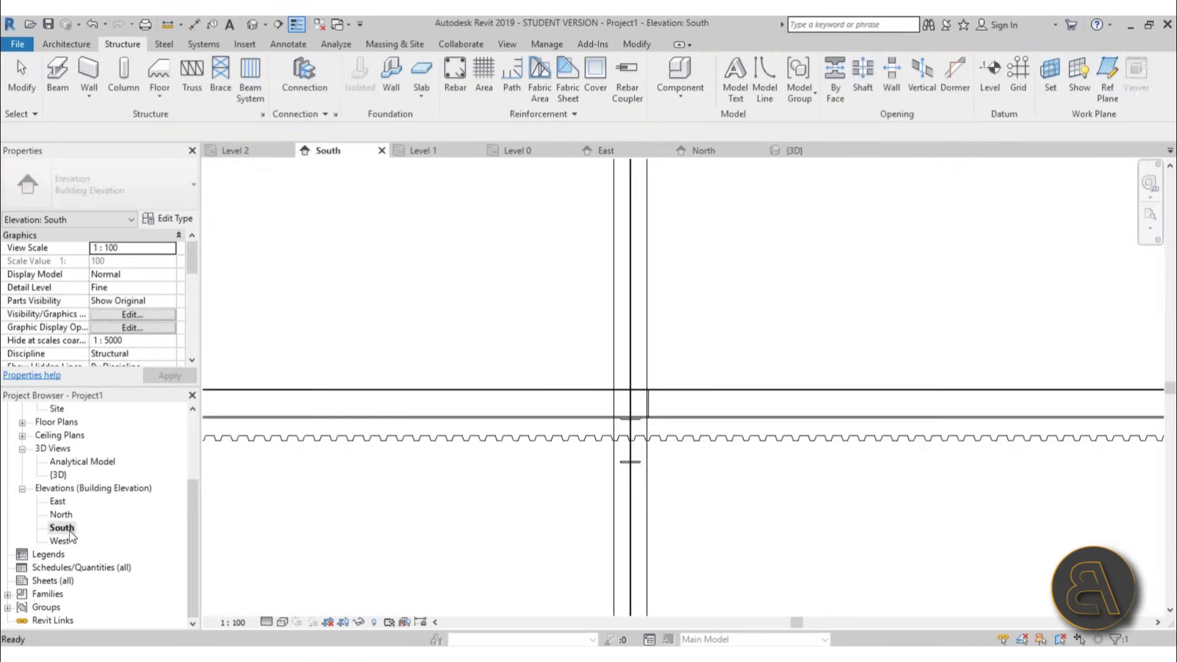
pyautogui.click(512, 417)
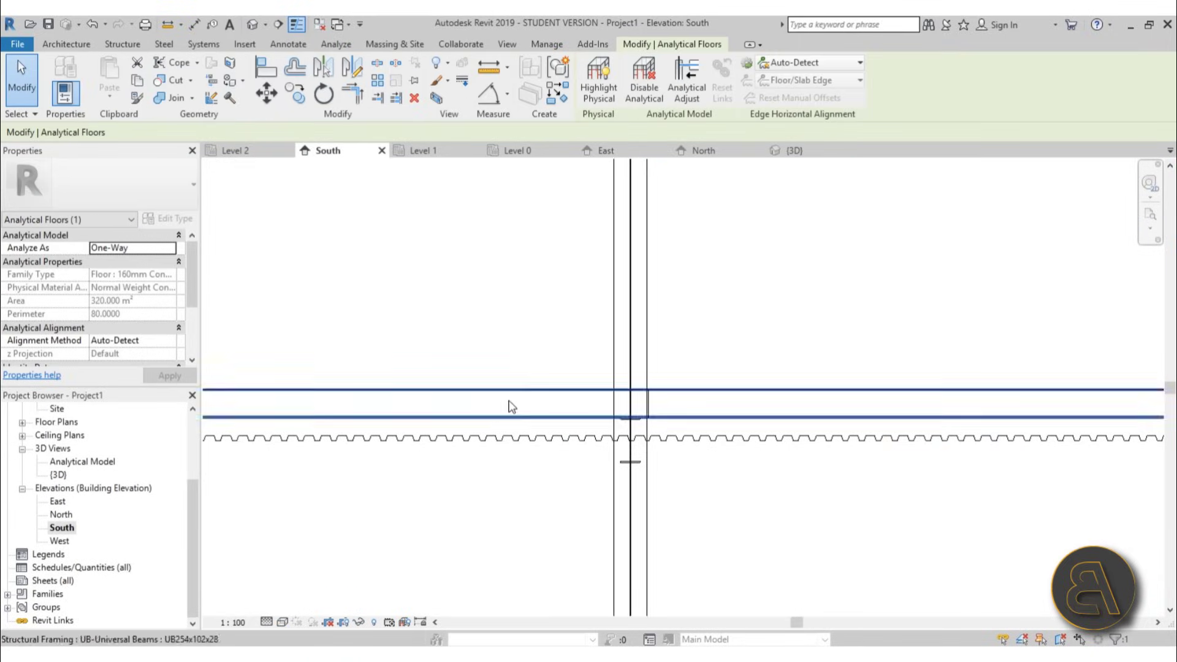
pyautogui.click(510, 439)
pyautogui.scroll(3, 593, 403)
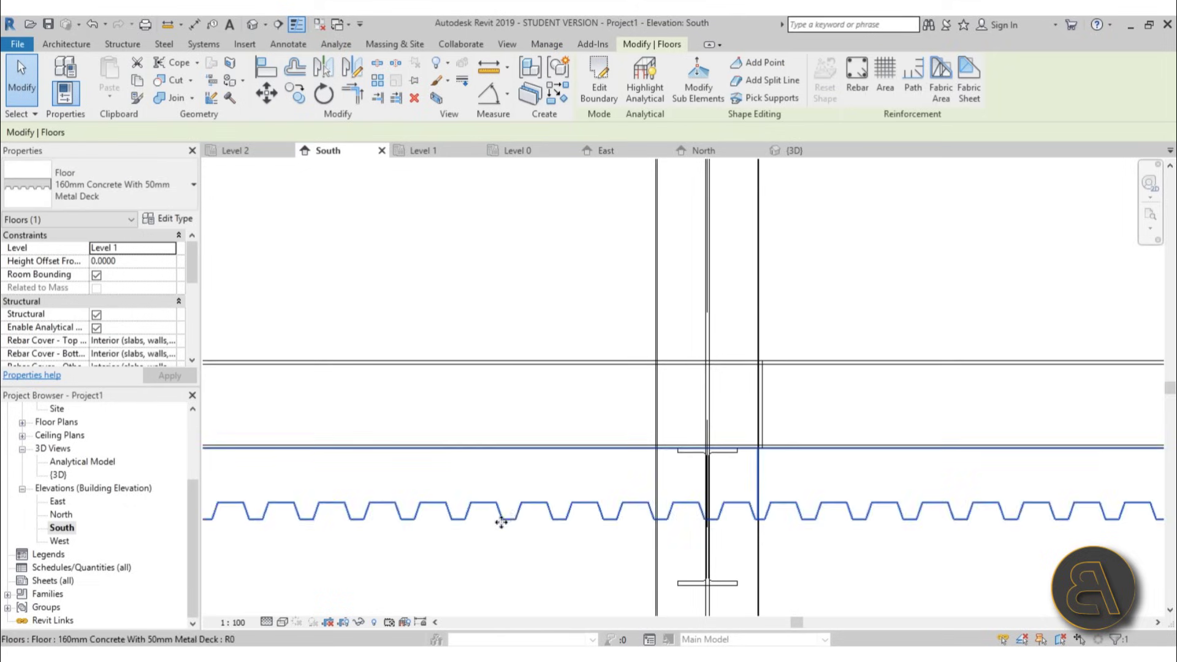
pyautogui.click(488, 66)
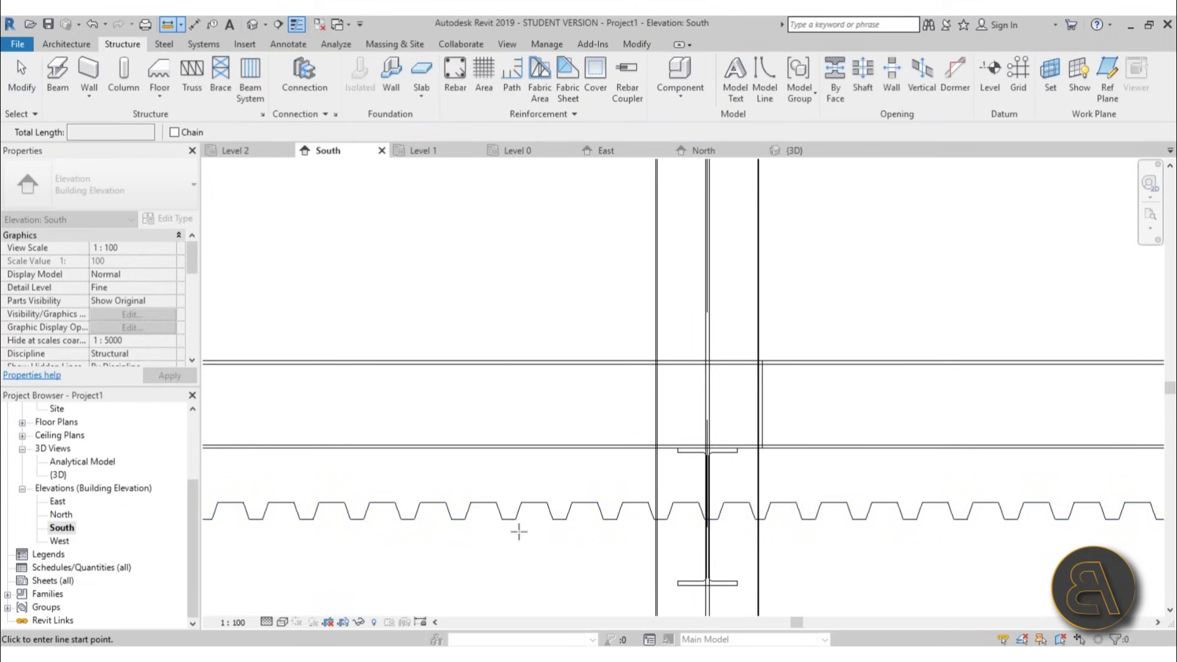
pyautogui.click(508, 520)
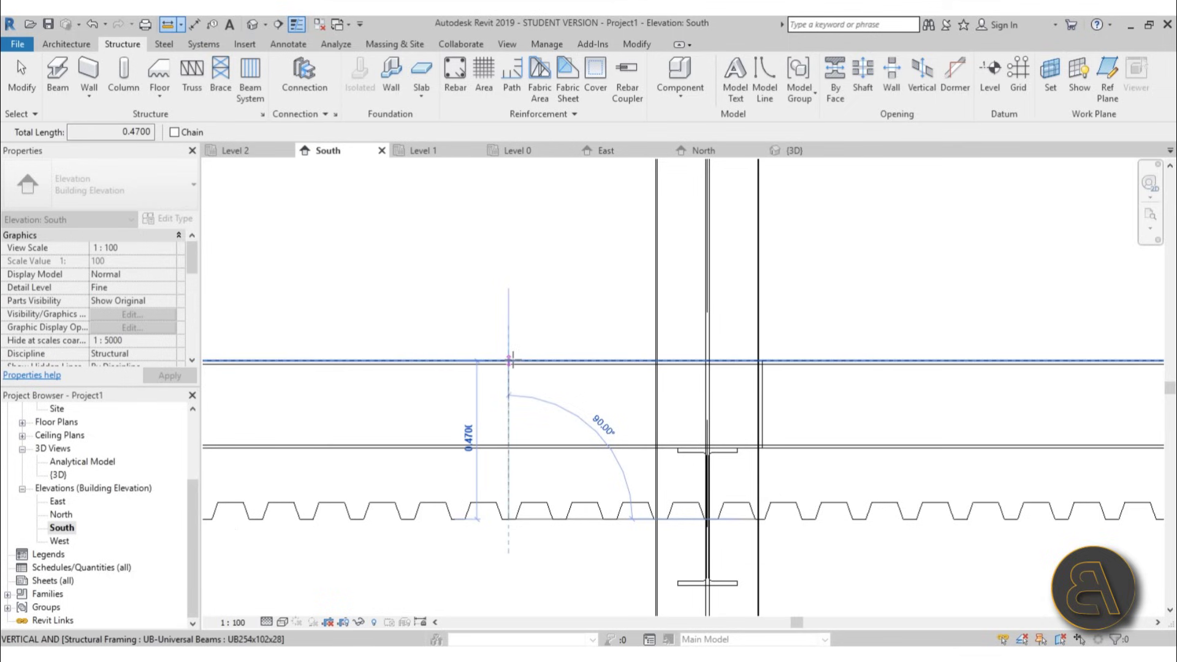
pyautogui.press('Escape')
pyautogui.press('Escape')
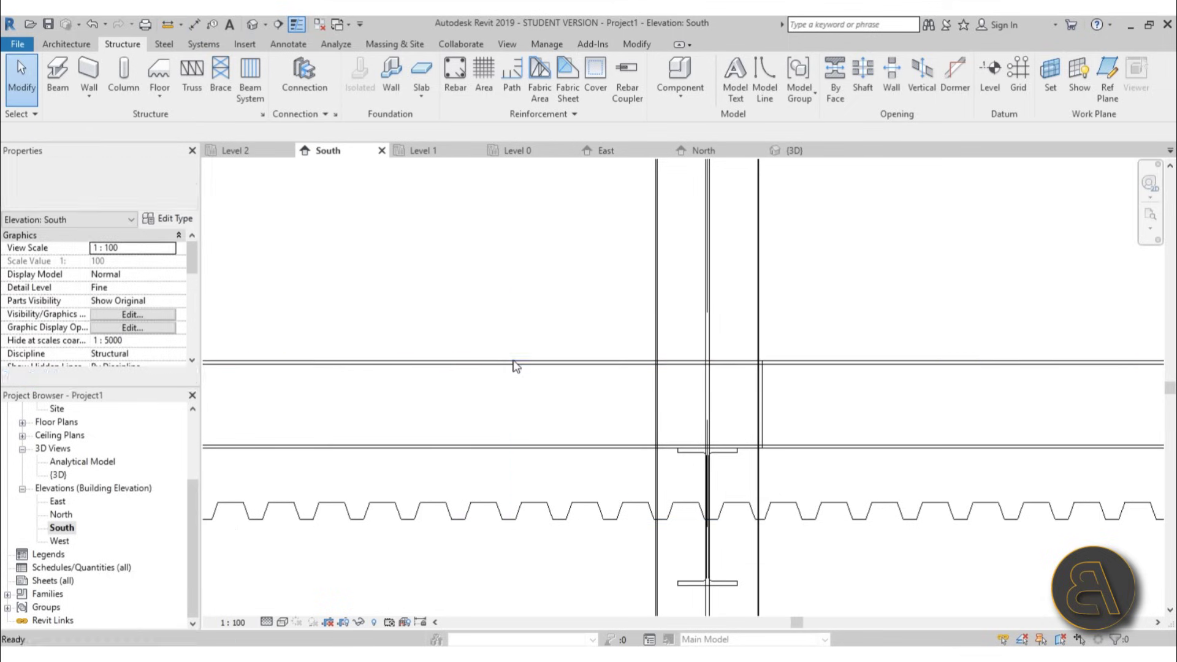
# Step: Set the floor's height offset from Level 1 to 0.47 so the deck rests on the secondary beams
pyautogui.click(509, 520)
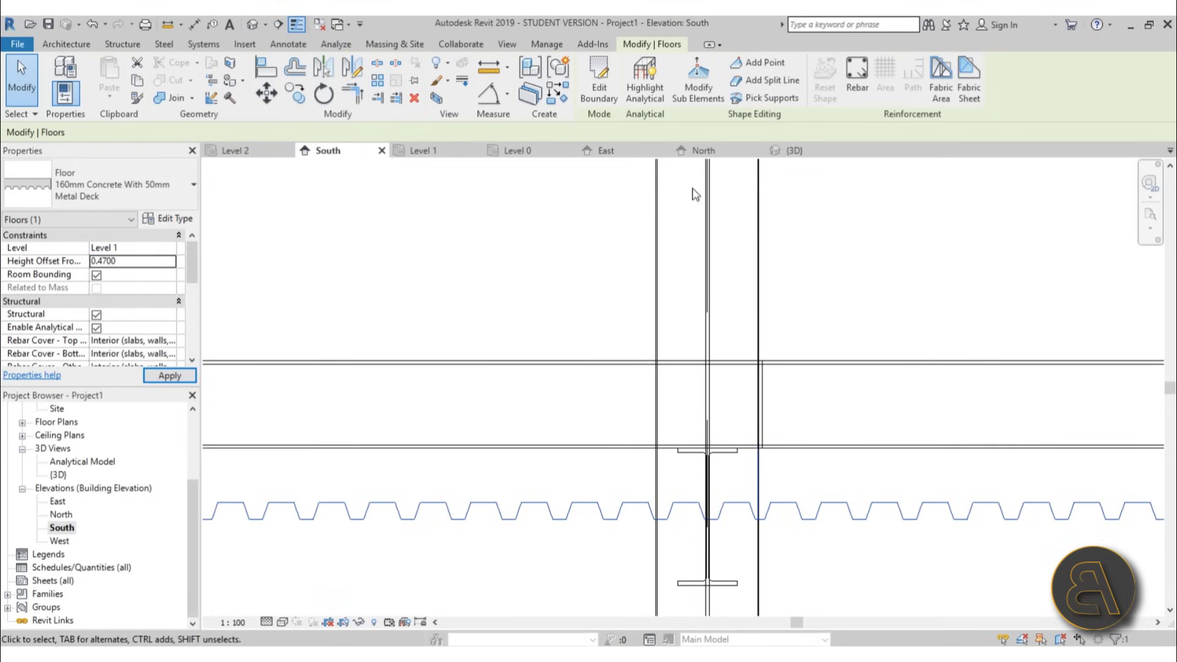
pyautogui.scroll(-5, 565, 349)
pyautogui.scroll(3, 520, 368)
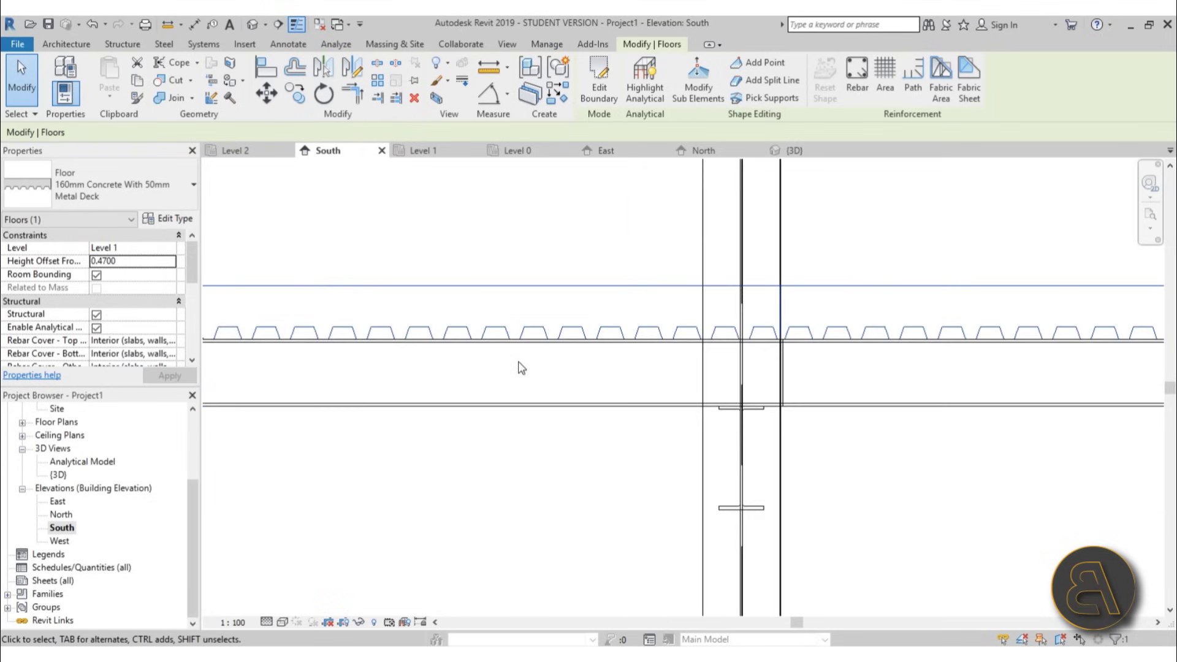
pyautogui.scroll(3, 521, 368)
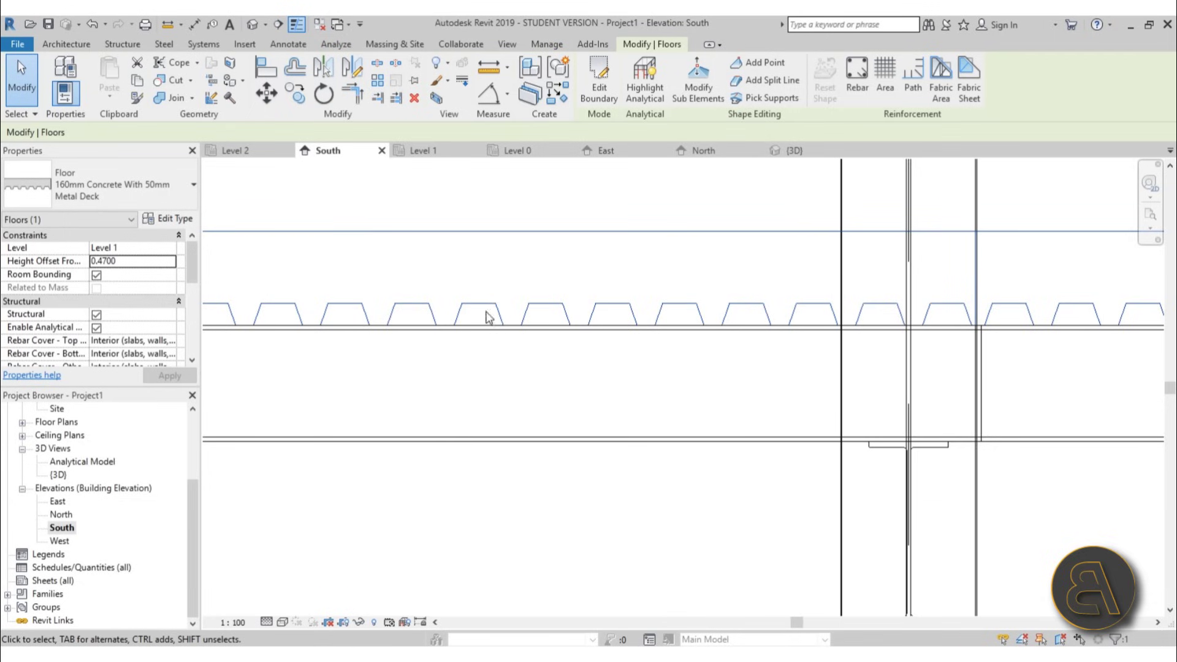
# Step: Copy the Level 1 floor, beams and beam system in the 3D view and paste them aligned to Level 2 and Level 3
pyautogui.click(254, 24)
pyautogui.scroll(-6, 692, 324)
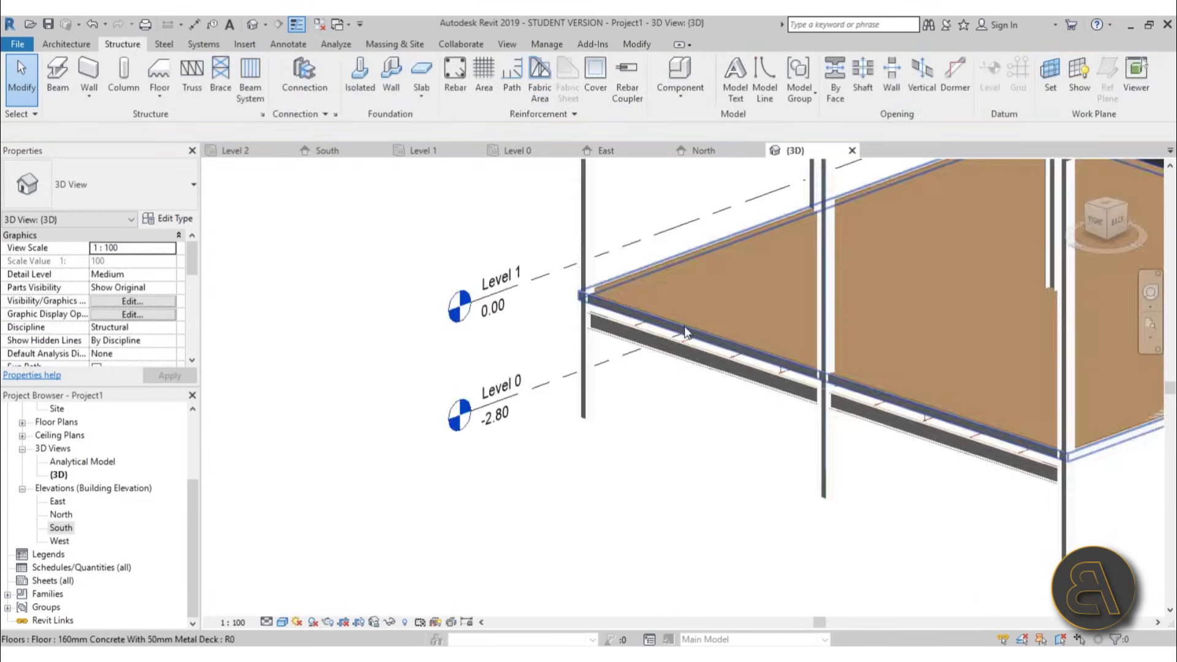
pyautogui.keyDown('shift'); pyautogui.moveTo(506, 442); pyautogui.dragTo(650, 457, button='middle'); pyautogui.keyUp('shift')
pyautogui.moveTo(553, 486); pyautogui.dragTo(697, 490)
pyautogui.keyDown('shift'); pyautogui.moveTo(399, 373); pyautogui.dragTo(486, 496, button='middle'); pyautogui.keyUp('shift')
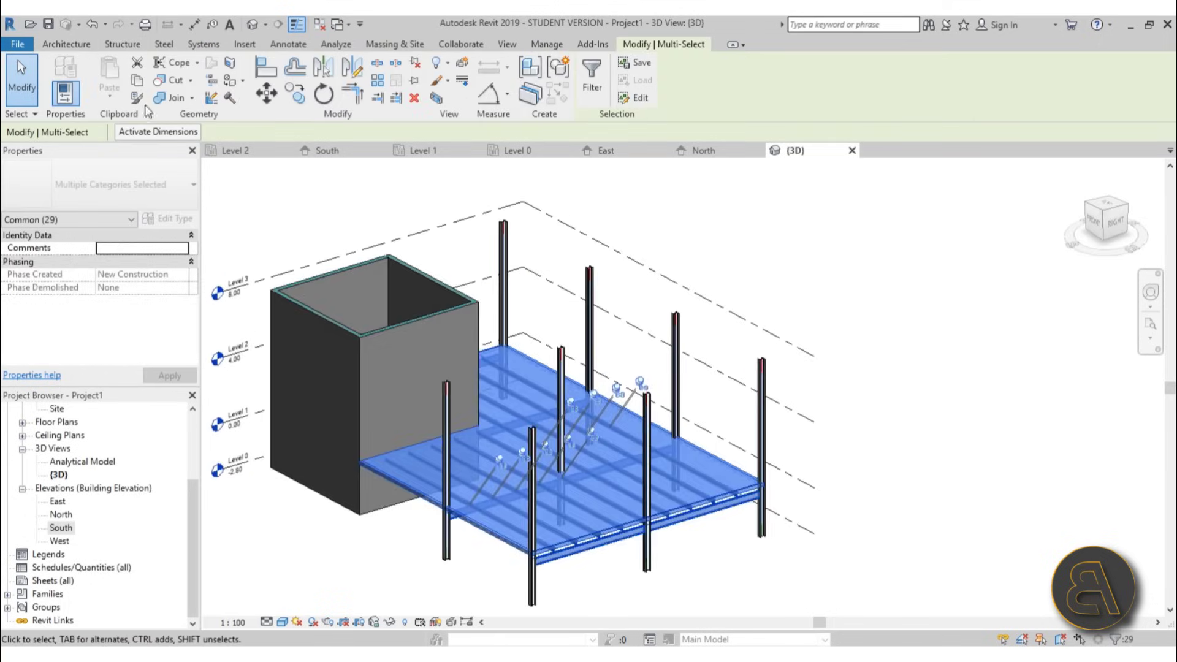
pyautogui.click(111, 98)
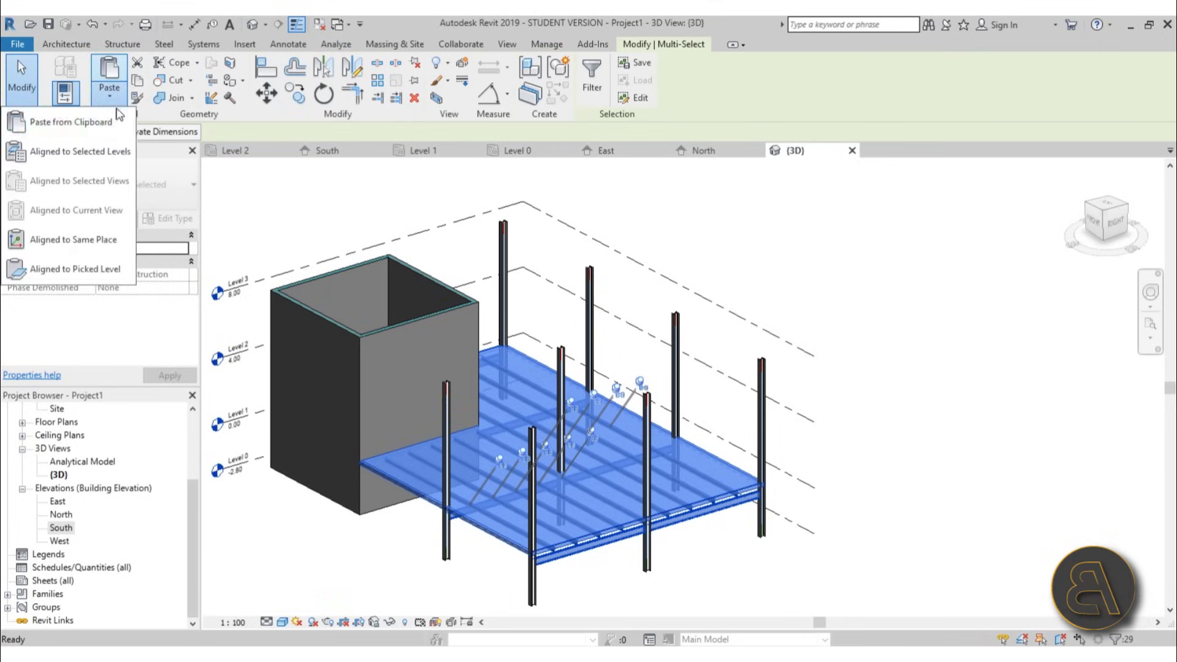
pyautogui.click(108, 152)
pyautogui.click(517, 260)
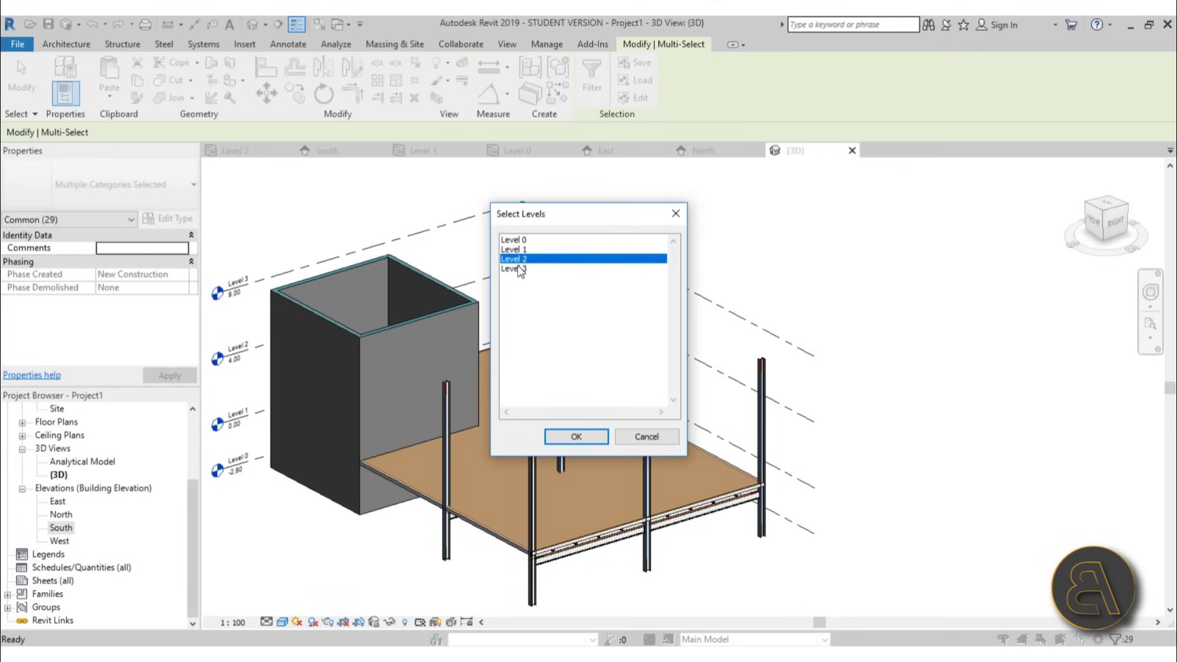
pyautogui.click(576, 436)
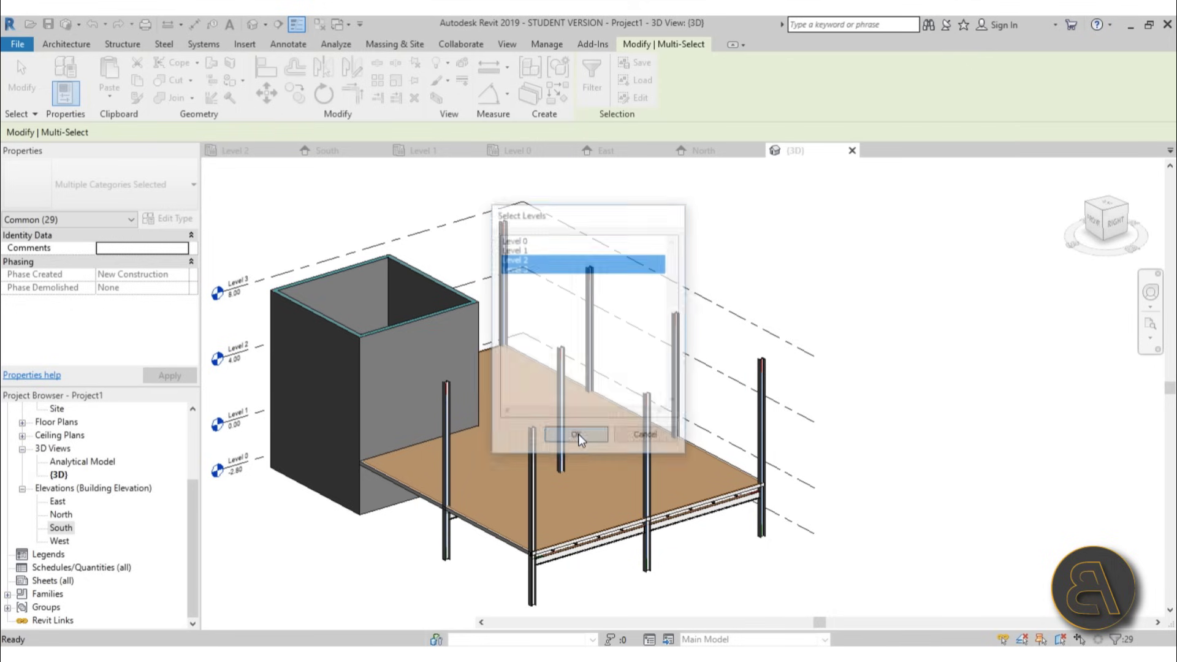
pyautogui.click(923, 444)
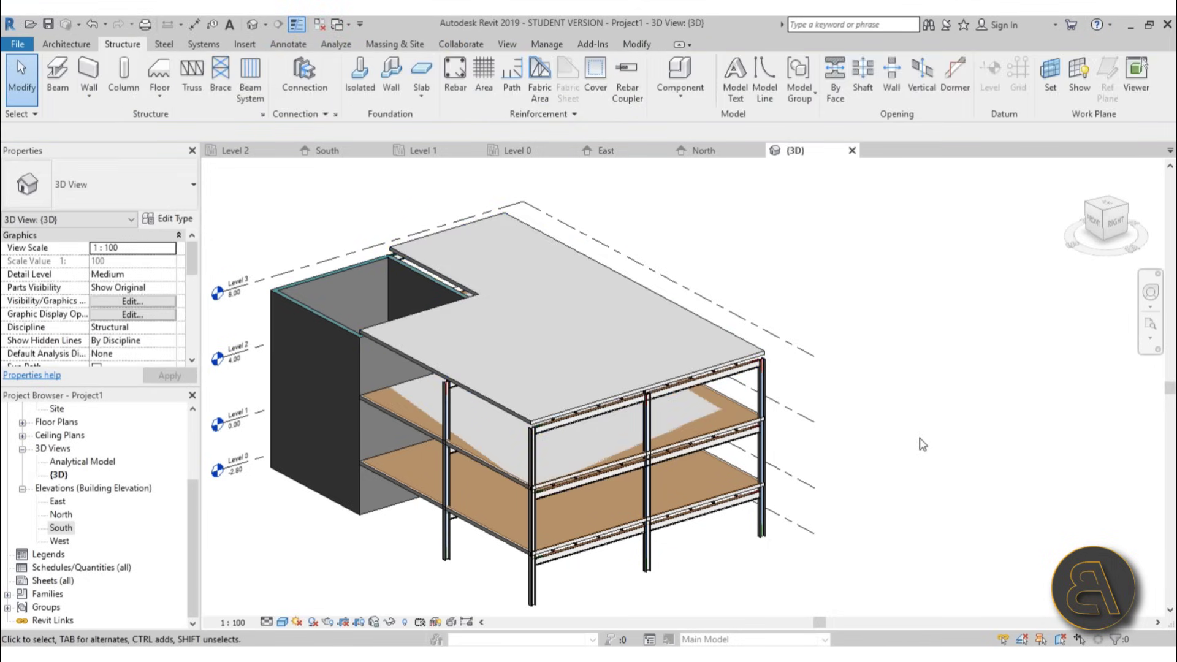
# Step: Extend the four core walls above the Level 3 floor by giving them a top offset
pyautogui.keyDown('shift'); pyautogui.moveTo(755, 559); pyautogui.dragTo(791, 520, button='middle'); pyautogui.keyUp('shift')
pyautogui.press('Tab')
pyautogui.click(340, 326)
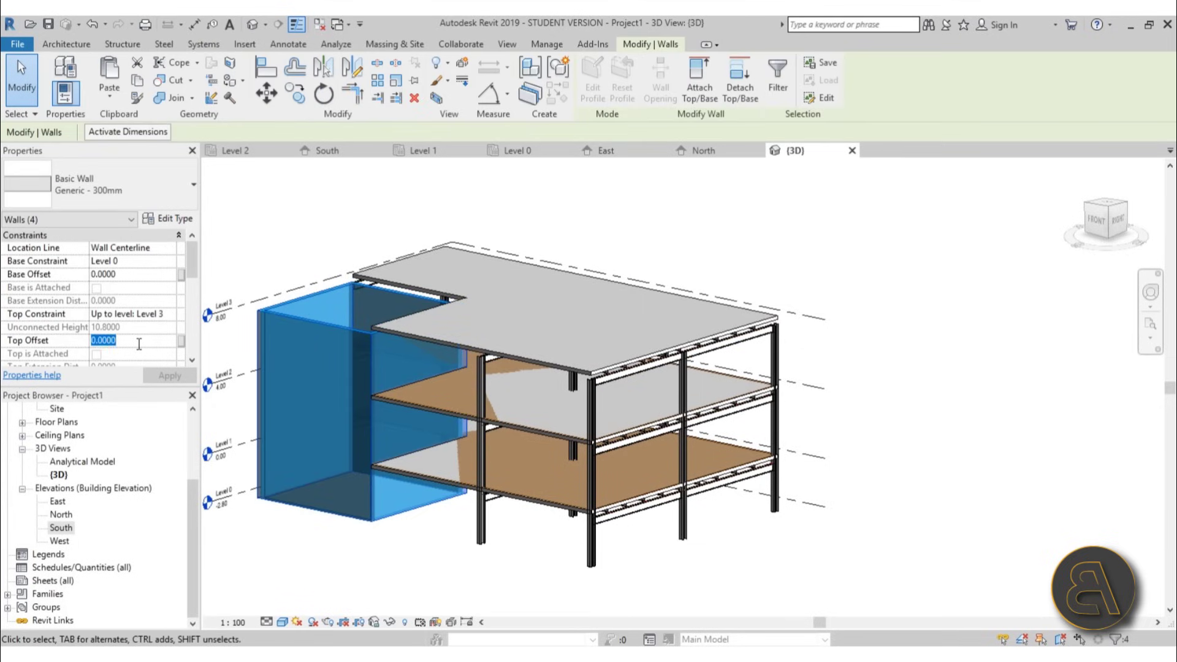
pyautogui.click(696, 220)
pyautogui.keyDown('shift'); pyautogui.moveTo(775, 454); pyautogui.dragTo(682, 380, button='middle'); pyautogui.keyUp('shift')
pyautogui.keyDown('shift'); pyautogui.moveTo(681, 392); pyautogui.dragTo(630, 504, button='middle'); pyautogui.keyUp('shift')
# Step: Open the Level 0 structural plan for placing isolated foundations
pyautogui.click(361, 69)
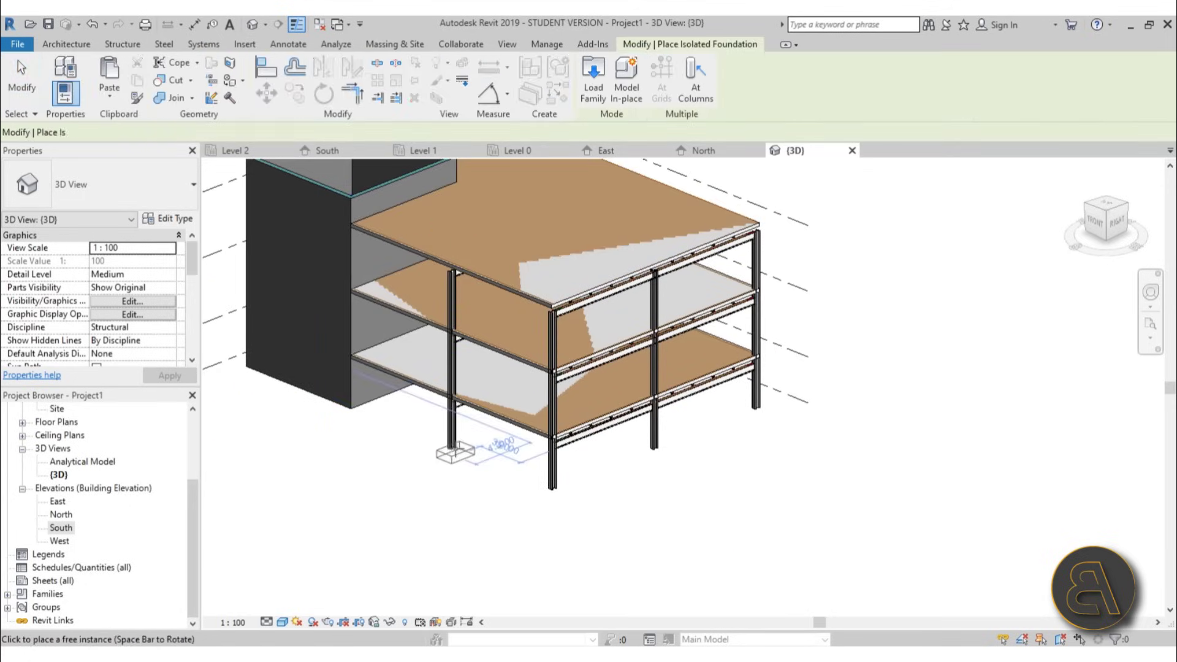
pyautogui.moveTo(192, 502); pyautogui.dragTo(191, 427)
pyautogui.doubleClick(70, 435)
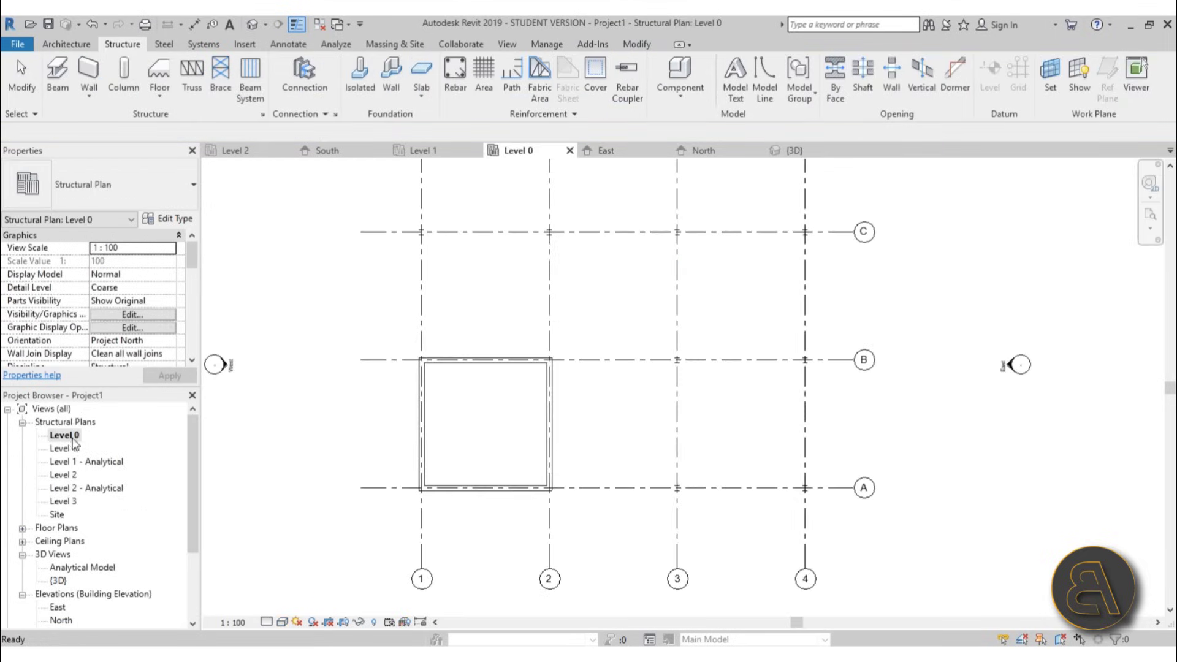
# Step: Set the plan to Fine detail and place 1800 x 1200 x 450mm rectangular footings under columns C1 and C2
pyautogui.click(358, 78)
pyautogui.scroll(5, 417, 245)
pyautogui.click(411, 253)
pyautogui.click(274, 607)
pyautogui.scroll(-4, 393, 328)
pyautogui.scroll(4, 684, 326)
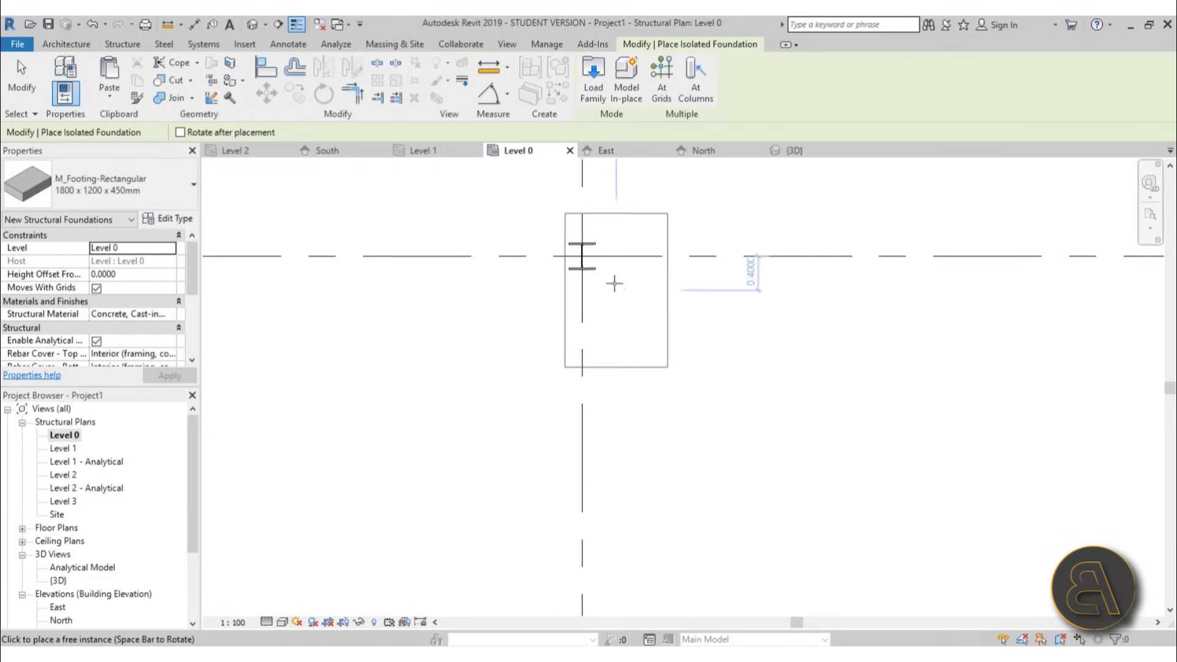
pyautogui.click(577, 252)
# Step: Place rectangular footings under the grid C columns at grids 3 and 4
pyautogui.scroll(-6, 764, 338)
pyautogui.moveTo(765, 337); pyautogui.dragTo(246, 367, button='middle')
pyautogui.scroll(4, 514, 336)
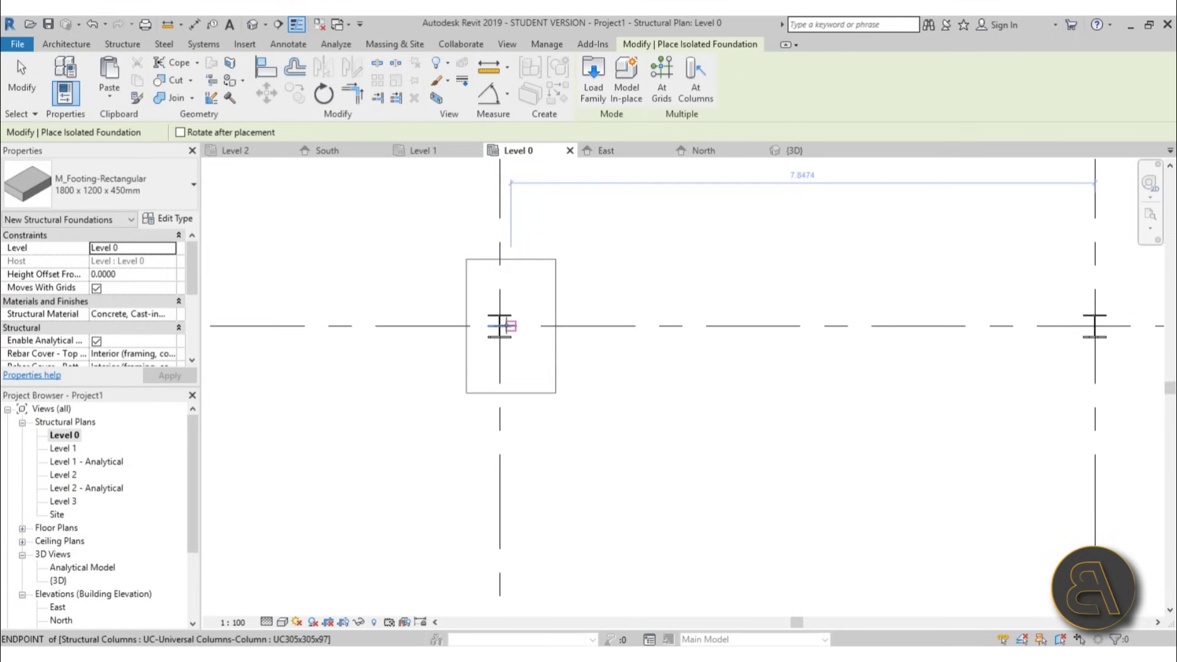
pyautogui.click(509, 325)
pyautogui.scroll(4, 643, 316)
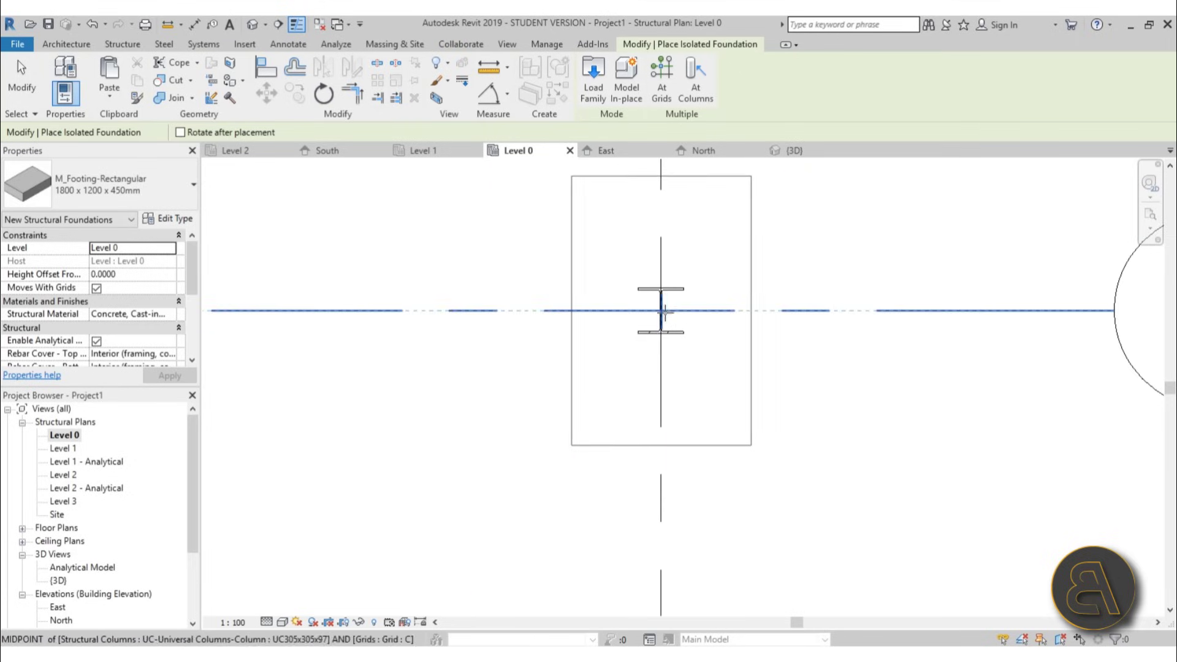
pyautogui.click(661, 312)
# Step: Place 1800 x 1200 x 450mm rectangular footings under the grid A columns at grids 4 and 3
pyautogui.scroll(-4, 482, 369)
pyautogui.moveTo(501, 444); pyautogui.dragTo(554, 135, button='middle')
pyautogui.moveTo(593, 428); pyautogui.dragTo(611, 183, button='middle')
pyautogui.scroll(5, 615, 505)
pyautogui.click(615, 506)
pyautogui.scroll(-5, 815, 402)
pyautogui.moveTo(343, 446); pyautogui.dragTo(774, 436, button='middle')
pyautogui.scroll(5, 595, 435)
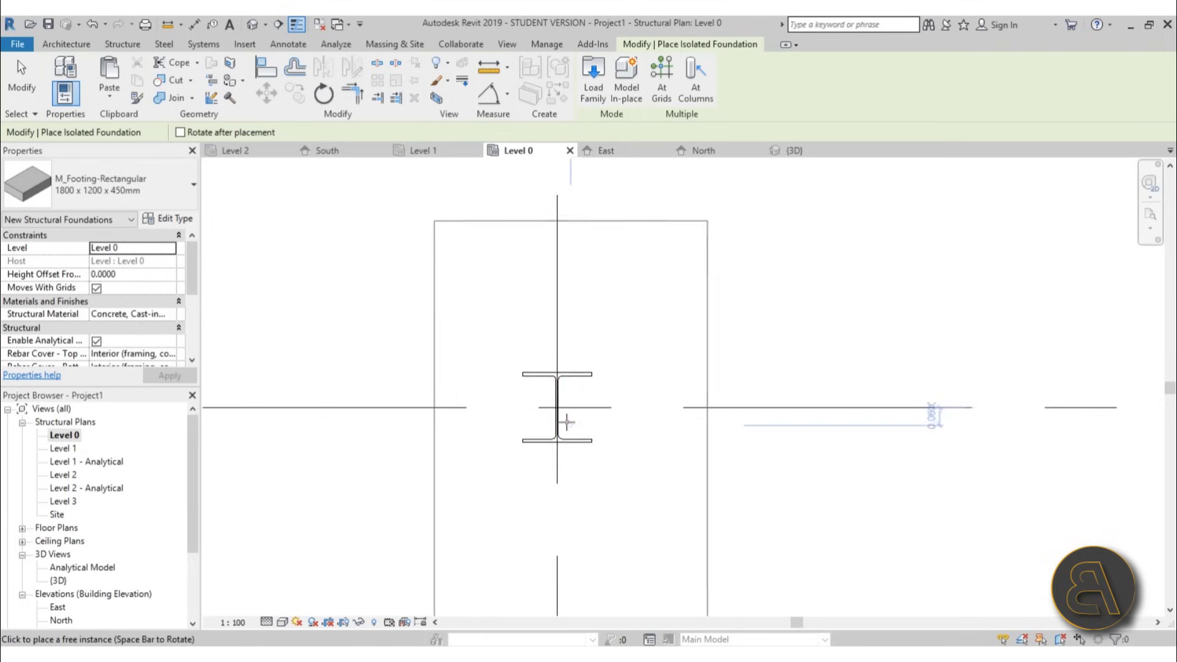
pyautogui.click(557, 408)
# Step: Place rectangular footings under the grid B columns at grids 3 and 4
pyautogui.scroll(-4, 558, 407)
pyautogui.moveTo(768, 341); pyautogui.dragTo(567, 542, button='middle')
pyautogui.scroll(6, 568, 344)
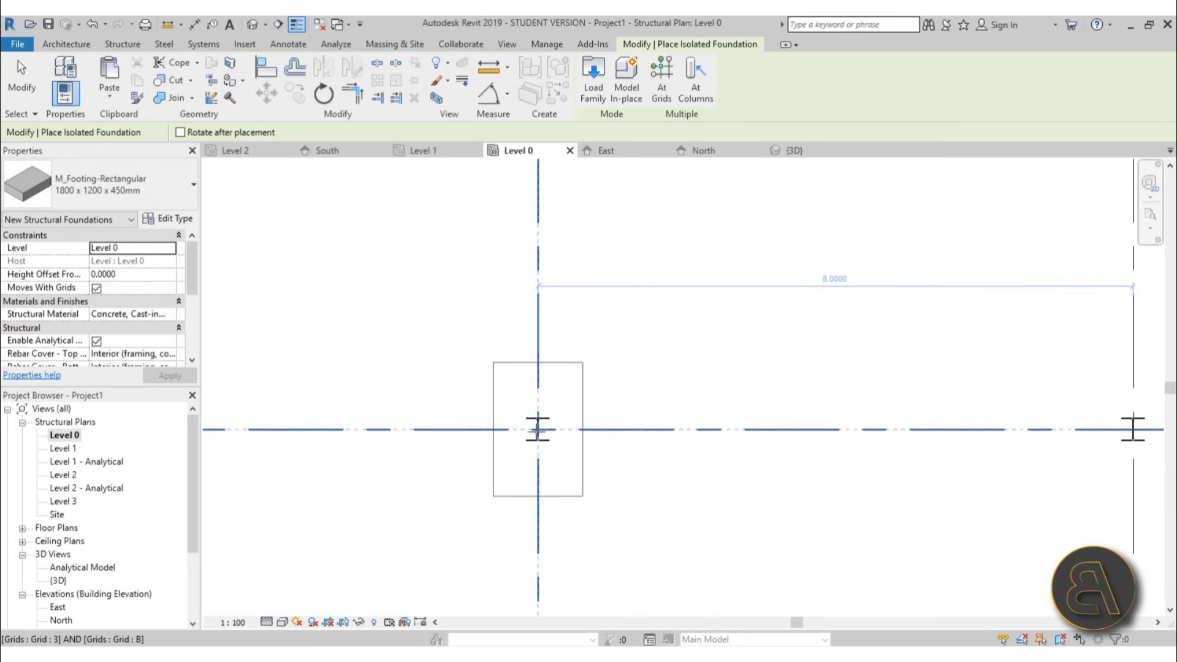
pyautogui.click(538, 431)
pyautogui.moveTo(824, 453); pyautogui.dragTo(346, 430, button='middle')
pyautogui.click(652, 408)
pyautogui.scroll(-5, 653, 408)
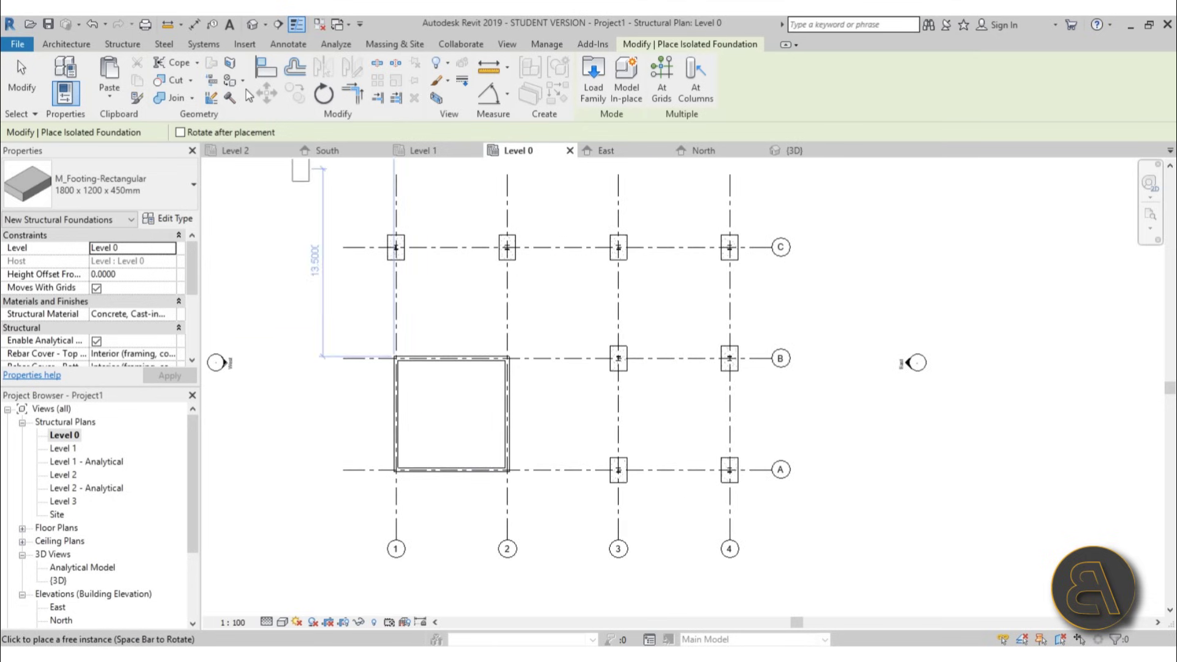
# Step: Finish placing isolated footings and open the 3D view of the structure
pyautogui.press('Escape')
pyautogui.press('Escape')
pyautogui.click(252, 28)
pyautogui.moveTo(642, 311)
pyautogui.keyDown('shift'); pyautogui.mouseDown(button='middle')
pyautogui.moveTo(793, 392)
pyautogui.moveTo(659, 307)
pyautogui.mouseUp(button='middle'); pyautogui.keyUp('shift')
pyautogui.click(362, 79)
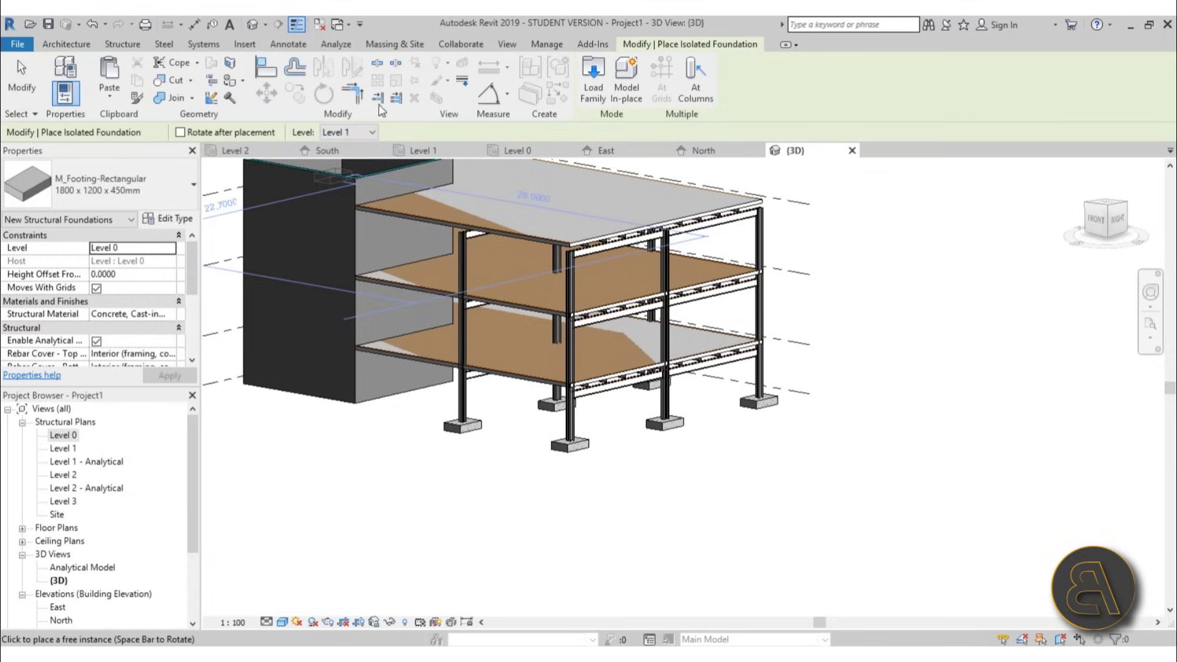
pyautogui.press('Escape')
pyautogui.press('Escape')
# Step: Add Bearing Footing - 900 x 300 wall foundations under the core walls, working from the underside of the model
pyautogui.click(395, 83)
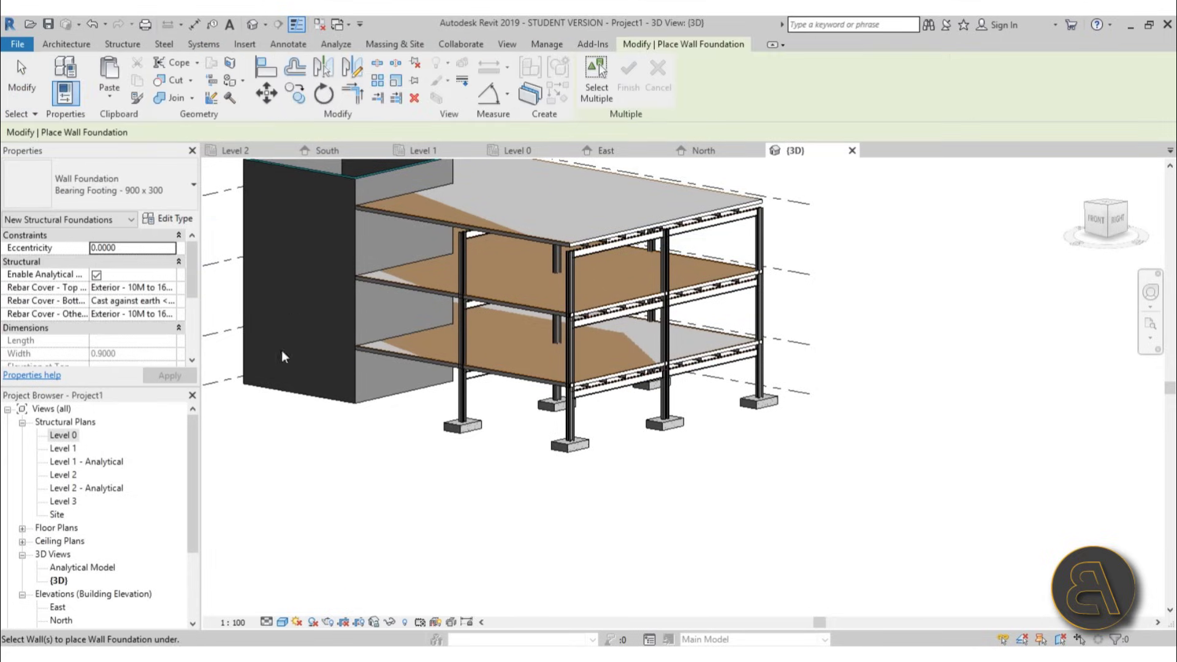
pyautogui.keyDown('shift'); pyautogui.moveTo(401, 402); pyautogui.dragTo(215, 494, button='middle'); pyautogui.keyUp('shift')
pyautogui.scroll(3, 637, 426)
pyautogui.click(635, 423)
pyautogui.scroll(-3, 628, 437)
pyautogui.keyDown('shift'); pyautogui.moveTo(551, 454); pyautogui.dragTo(399, 500, button='middle'); pyautogui.keyUp('shift')
pyautogui.click(22, 83)
# Step: Examine the completed structure in 3D, viewing the foundations and beams from below and the whole building from above
pyautogui.keyDown('shift'); pyautogui.moveTo(479, 306); pyautogui.dragTo(554, 411, button='middle'); pyautogui.keyUp('shift')
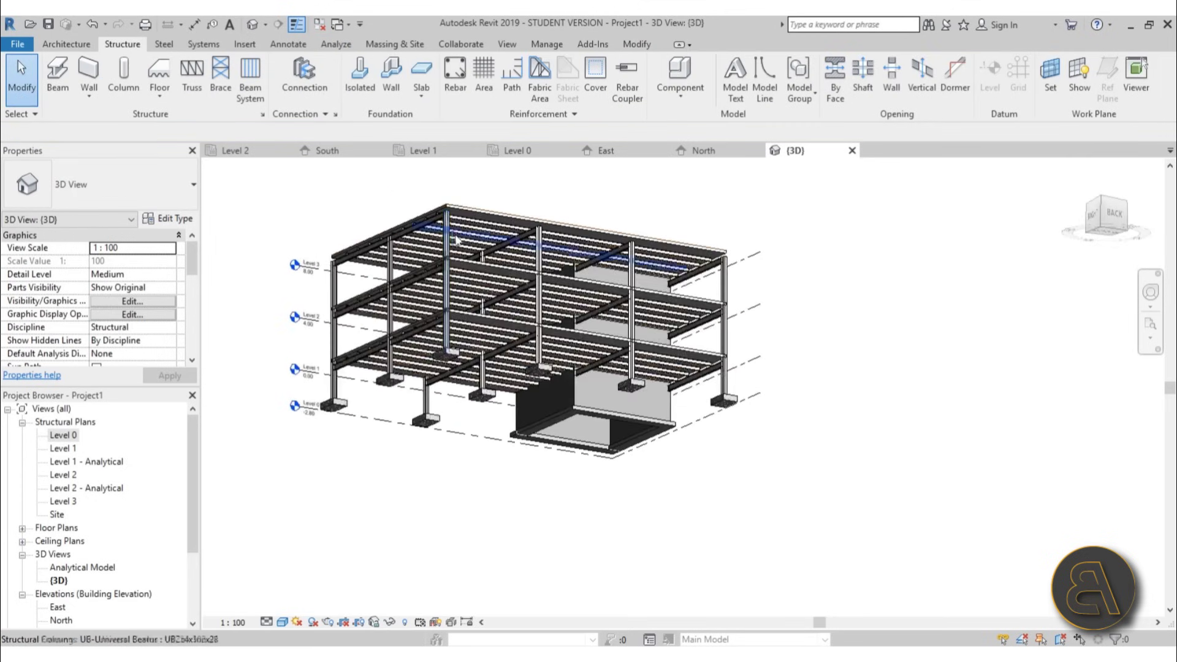
pyautogui.scroll(6, 554, 411)
pyautogui.scroll(-6, 554, 410)
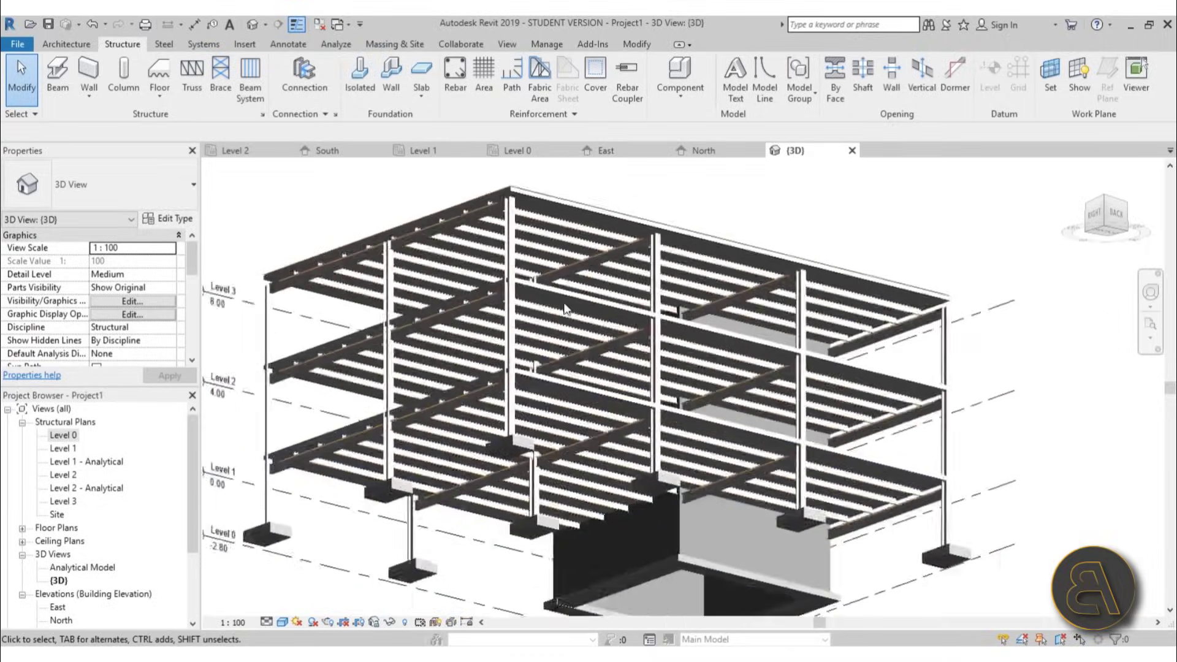
pyautogui.click(317, 621)
pyautogui.keyDown('shift'); pyautogui.moveTo(702, 352); pyautogui.dragTo(776, 568, button='middle'); pyautogui.keyUp('shift')
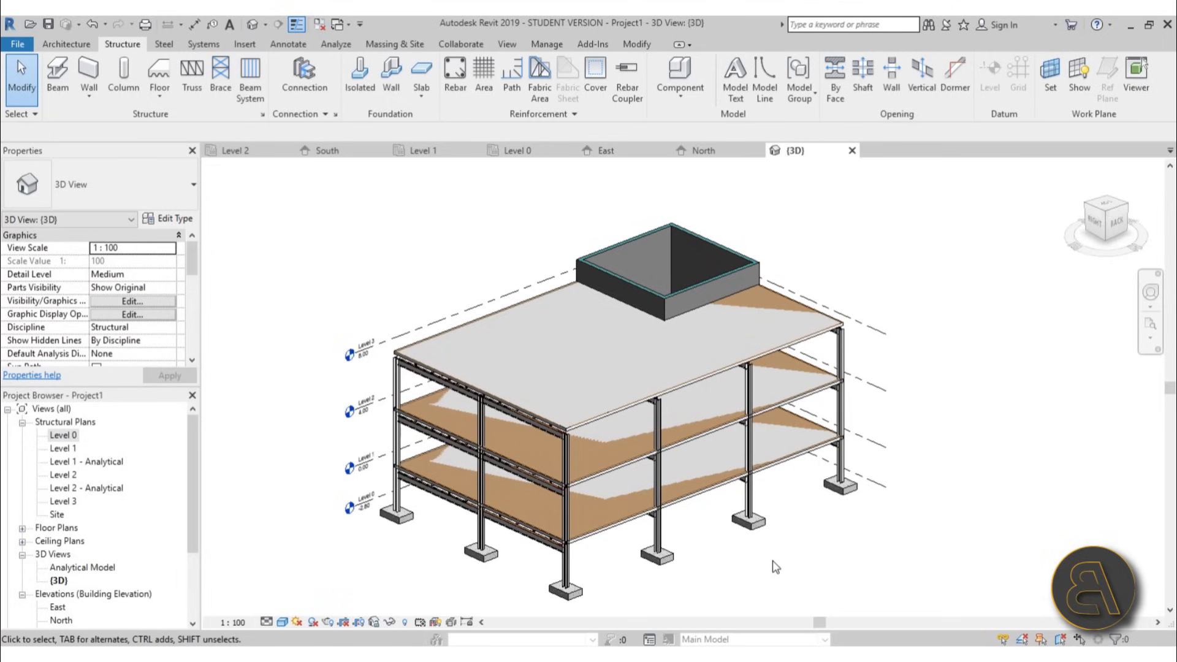